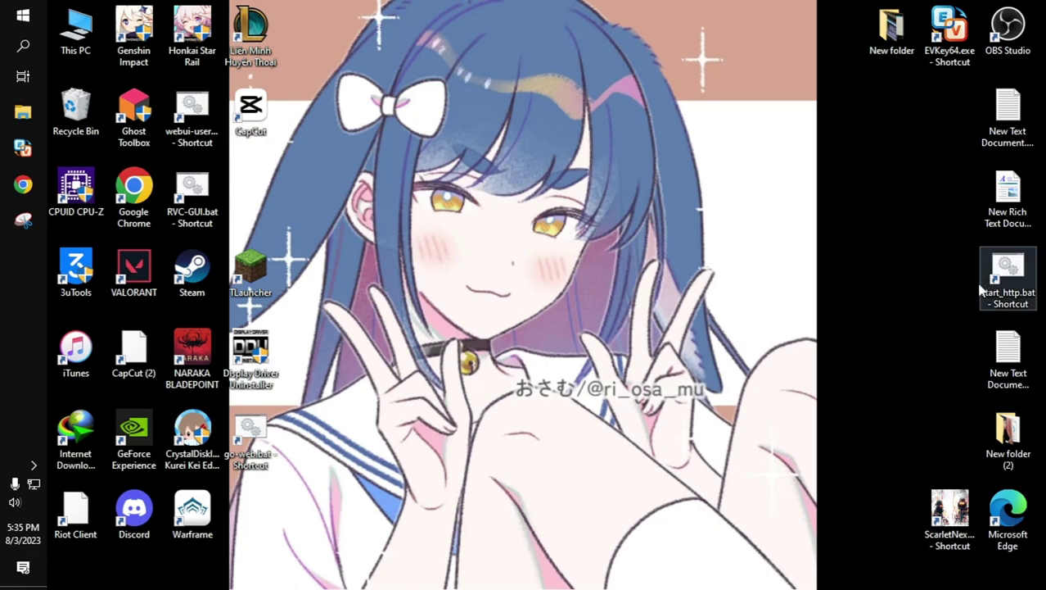
Step: Move the RVC-GUI.bat shortcut to an empty desktop spot below New folder, launch it, and reposition the RVC GUI window beside the console
{"action": "left_click_drag", "start_coordinate": [195, 197], "coordinate": [870, 154]}
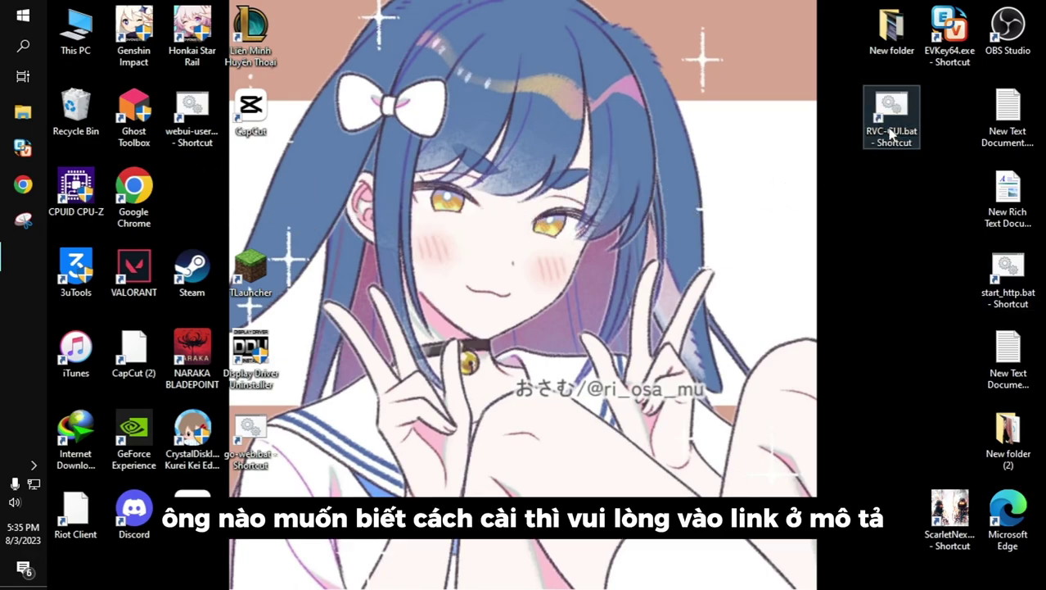
{"action": "key", "text": "Return"}
{"action": "left_click_drag", "start_coordinate": [638, 165], "coordinate": [587, 113]}
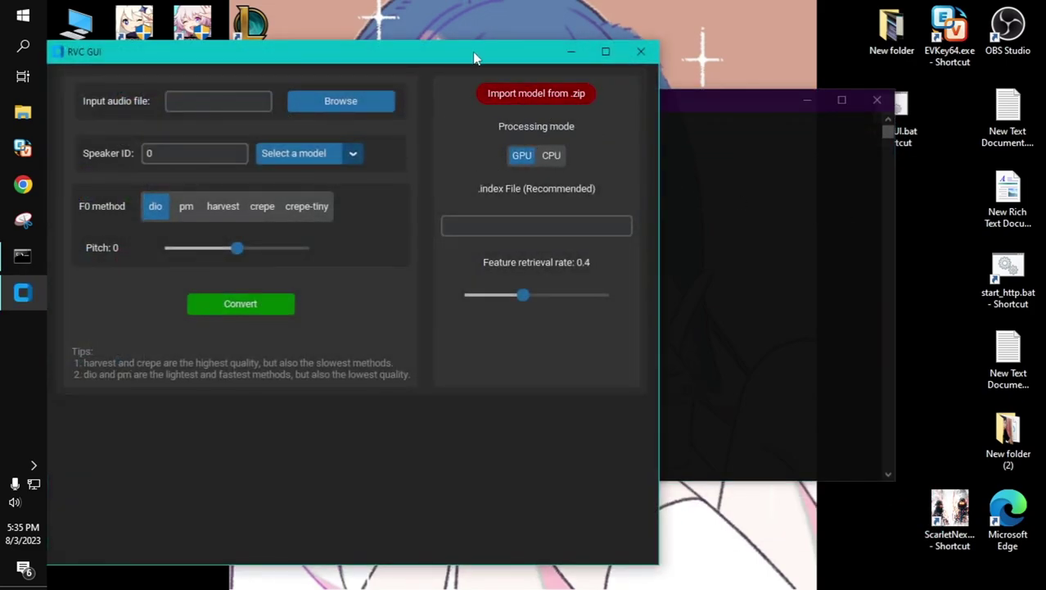
{"action": "left_click_drag", "start_coordinate": [474, 57], "coordinate": [786, 90]}
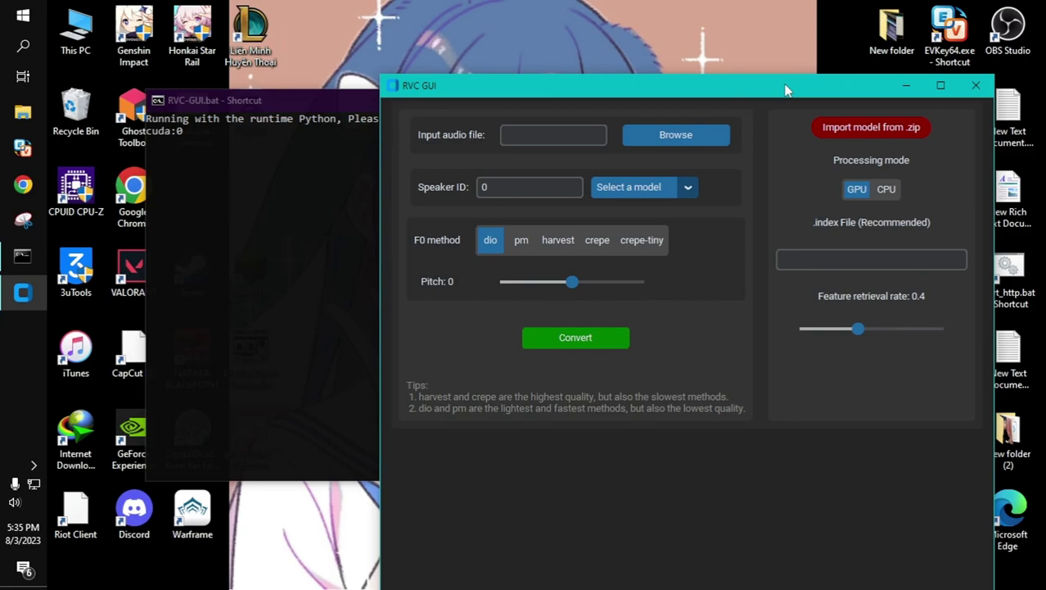
{"action": "left_click", "coordinate": [906, 86]}
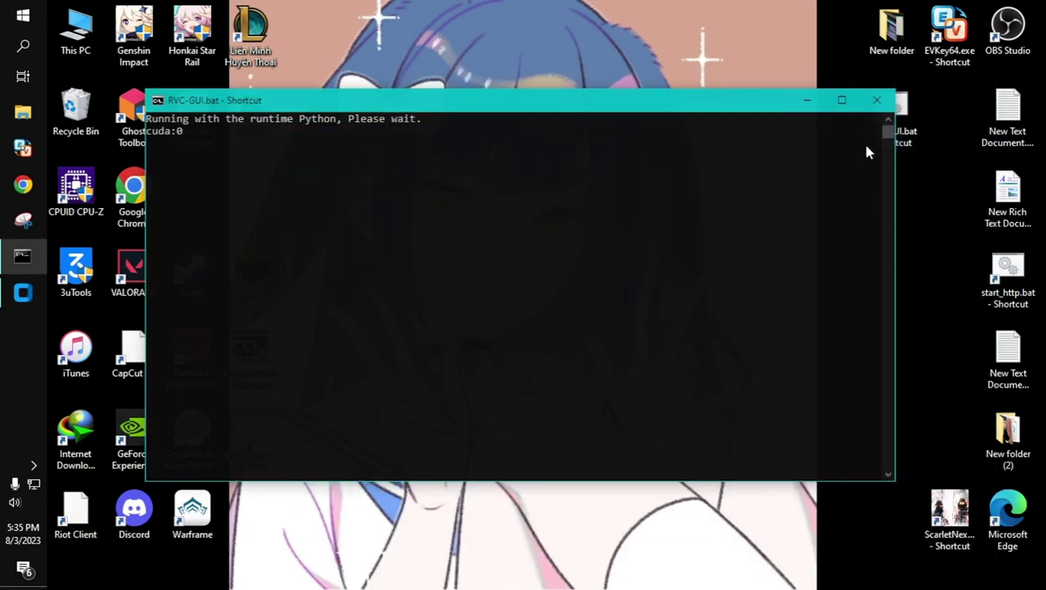
{"action": "left_click", "coordinate": [804, 103]}
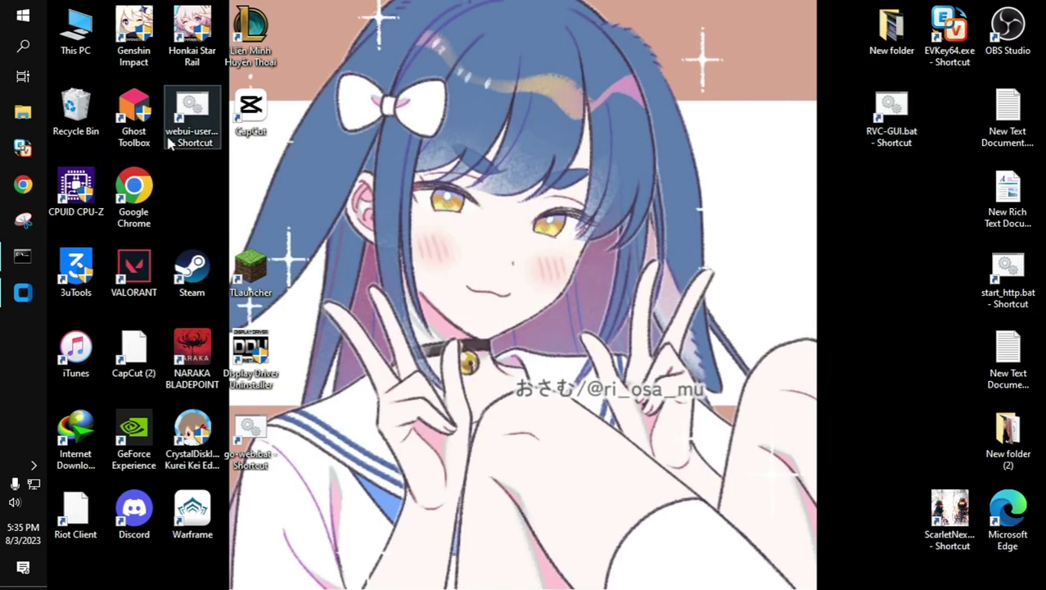
{"action": "left_click", "coordinate": [22, 256]}
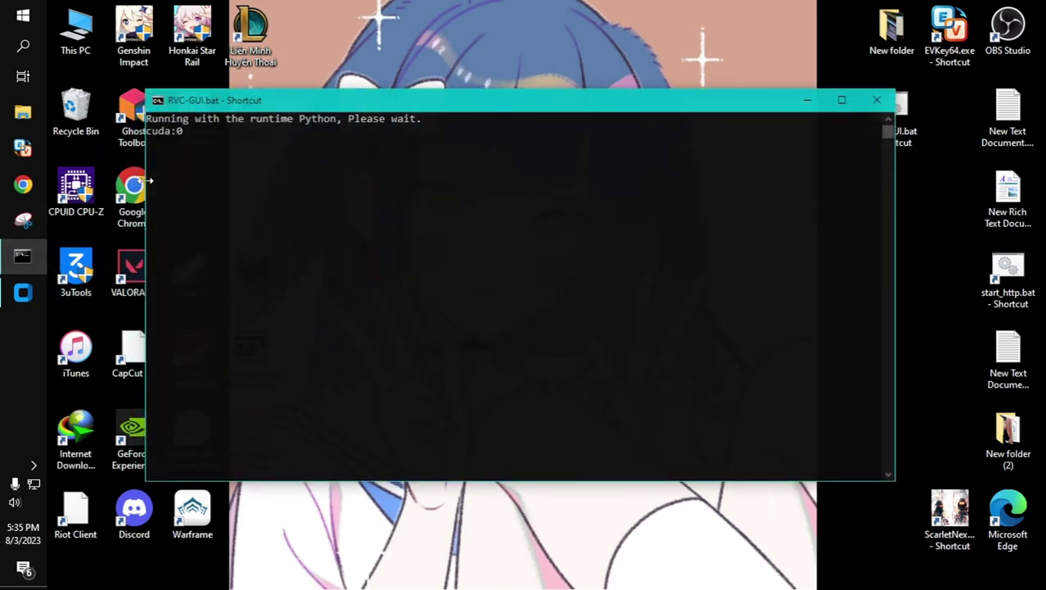
Step: Search the installed programs for "py" to check for Python, then close the search
{"action": "key", "text": "super"}
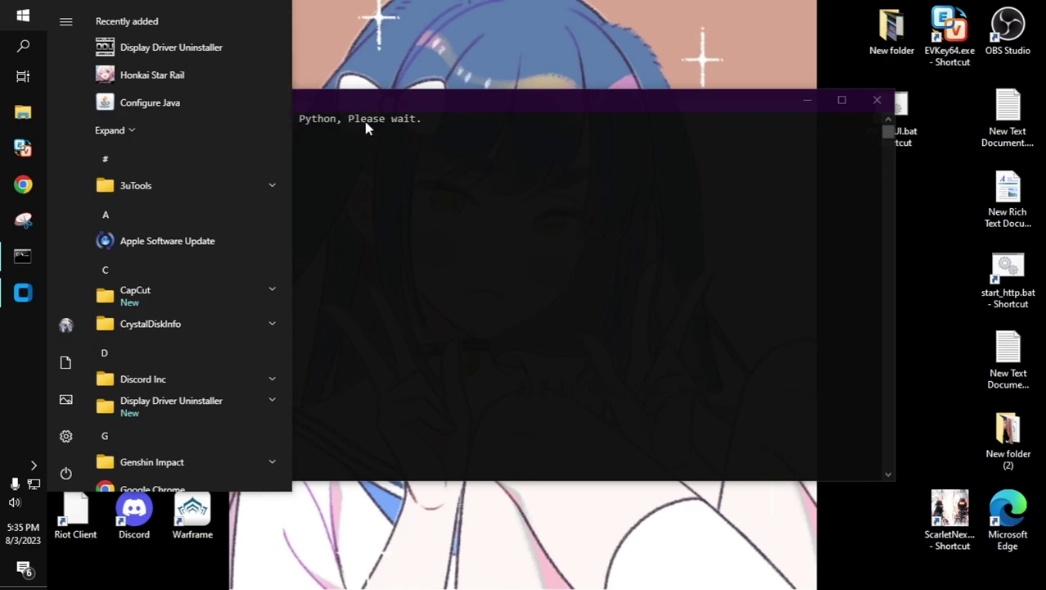
{"action": "type", "text": "py"}
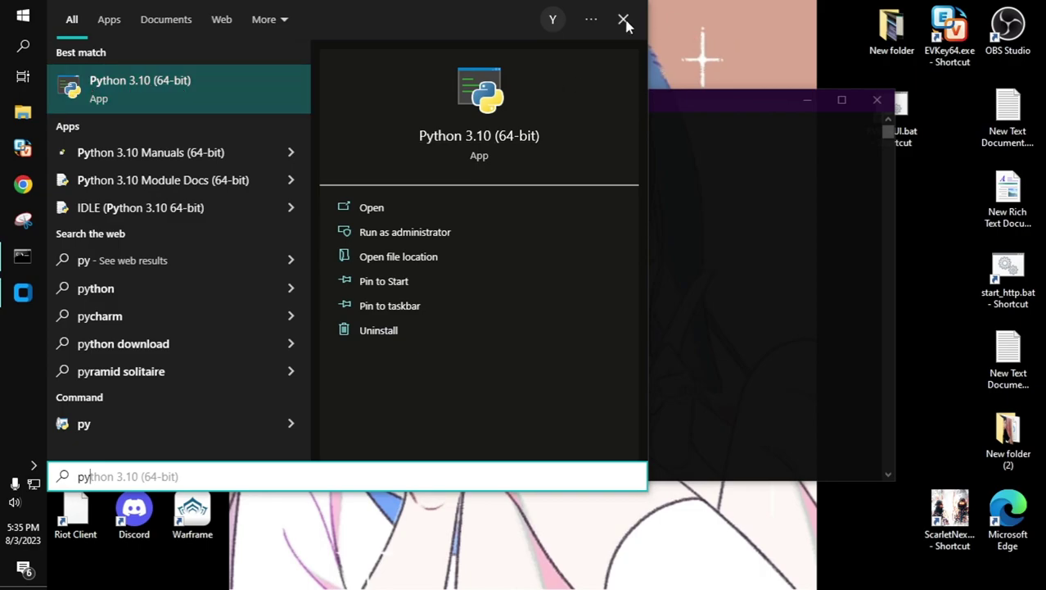
{"action": "left_click", "coordinate": [813, 22]}
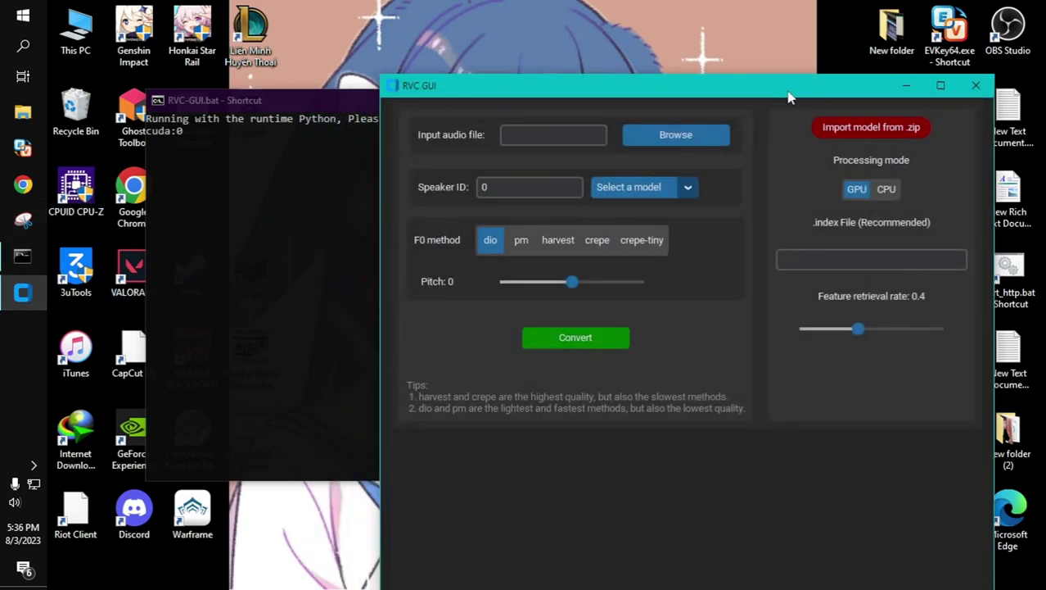
Step: Move the RVC GUI window to the middle of the screen, try the CPU processing mode, and return it to GPU
{"action": "left_click_drag", "start_coordinate": [788, 97], "coordinate": [631, 42]}
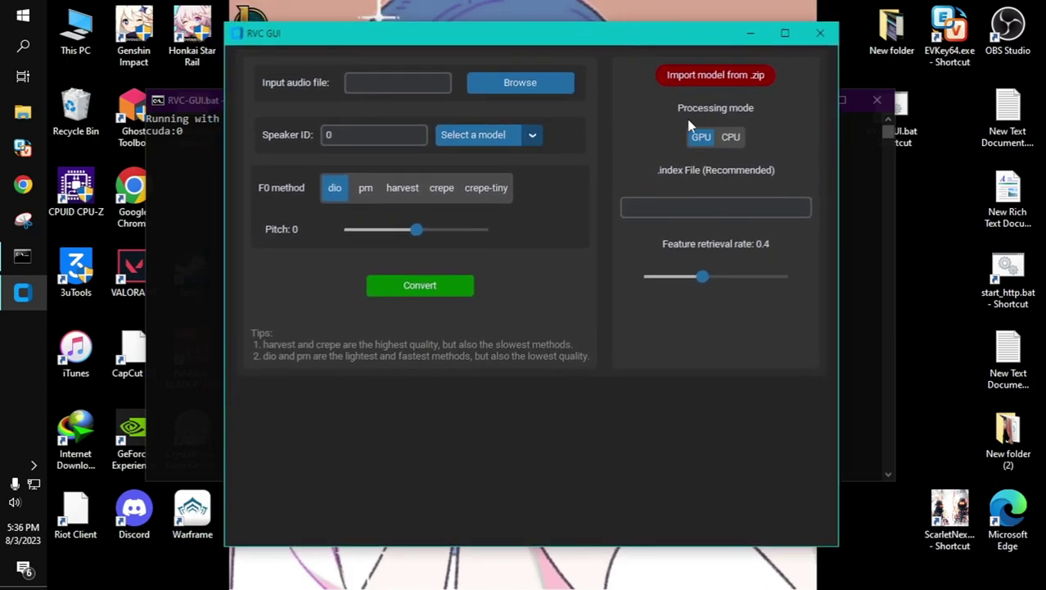
{"action": "left_click", "coordinate": [731, 137]}
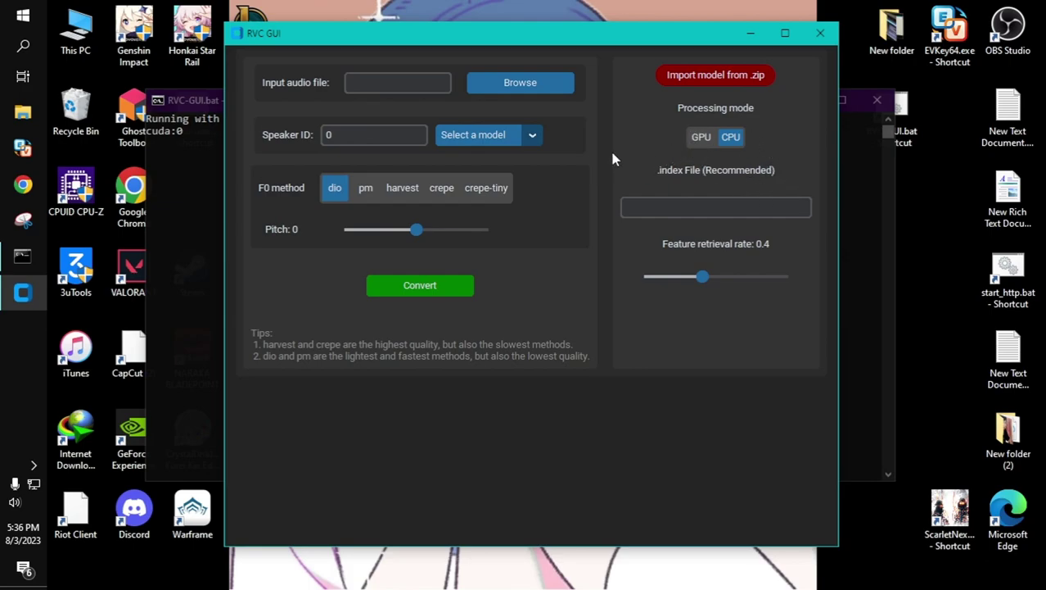
{"action": "left_click", "coordinate": [700, 137]}
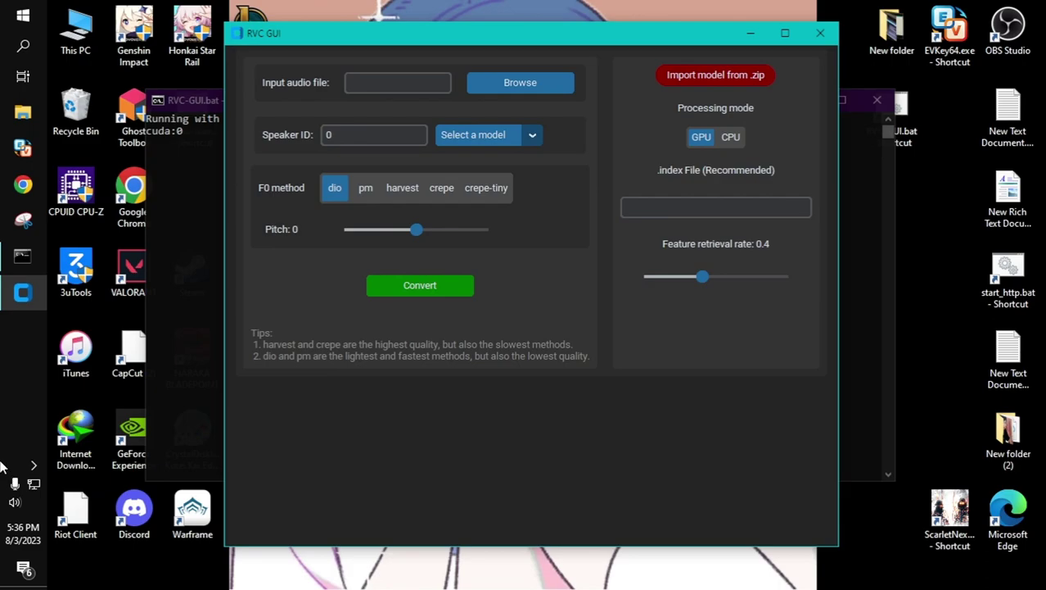
Step: Check the graphics card model in Task Manager's GPU performance details and close Task Manager
{"action": "key", "text": "ctrl+shift+Escape"}
{"action": "left_click", "coordinate": [622, 50]}
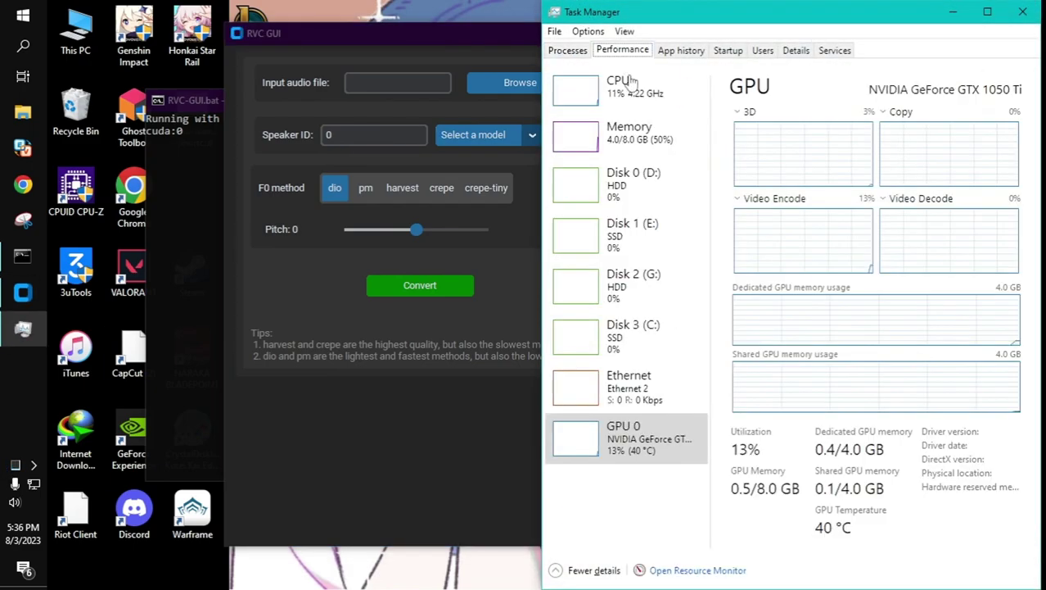
{"action": "left_click", "coordinate": [649, 450]}
{"action": "left_click_drag", "start_coordinate": [847, 12], "coordinate": [729, 12]}
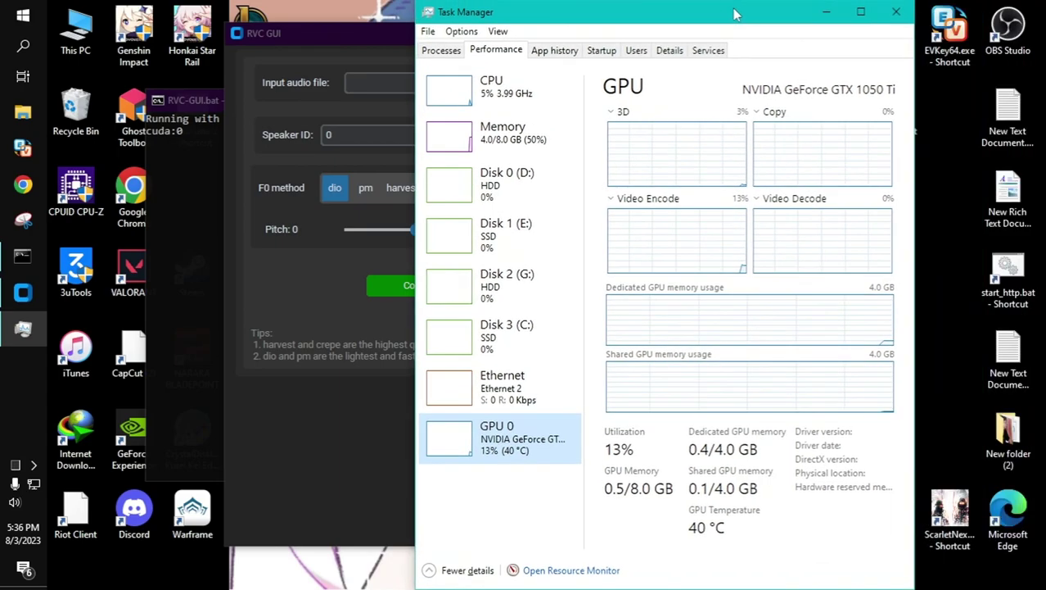
{"action": "double_click", "coordinate": [729, 12]}
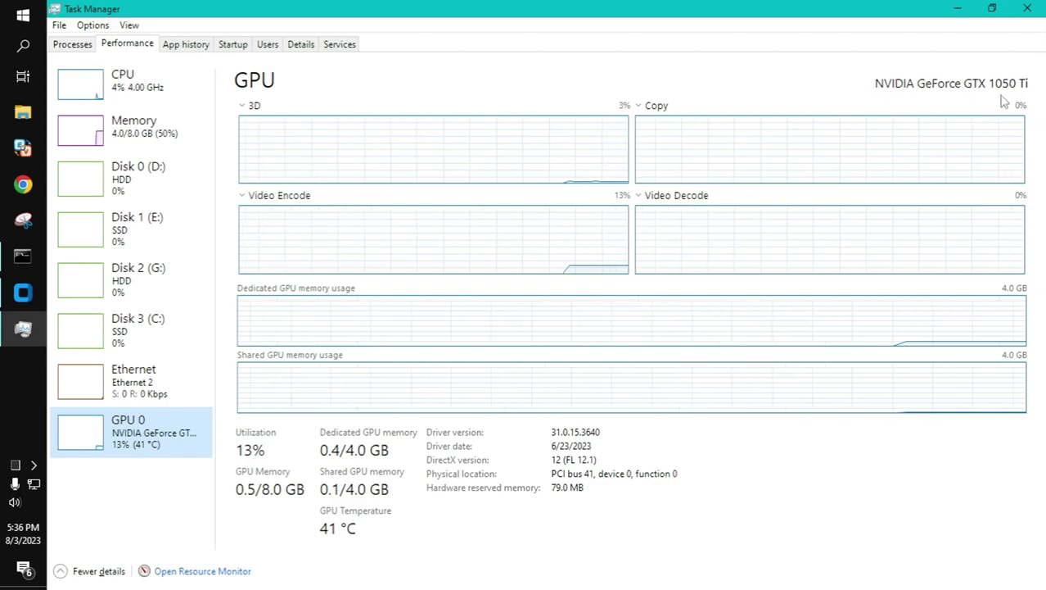
{"action": "left_click", "coordinate": [1009, 11]}
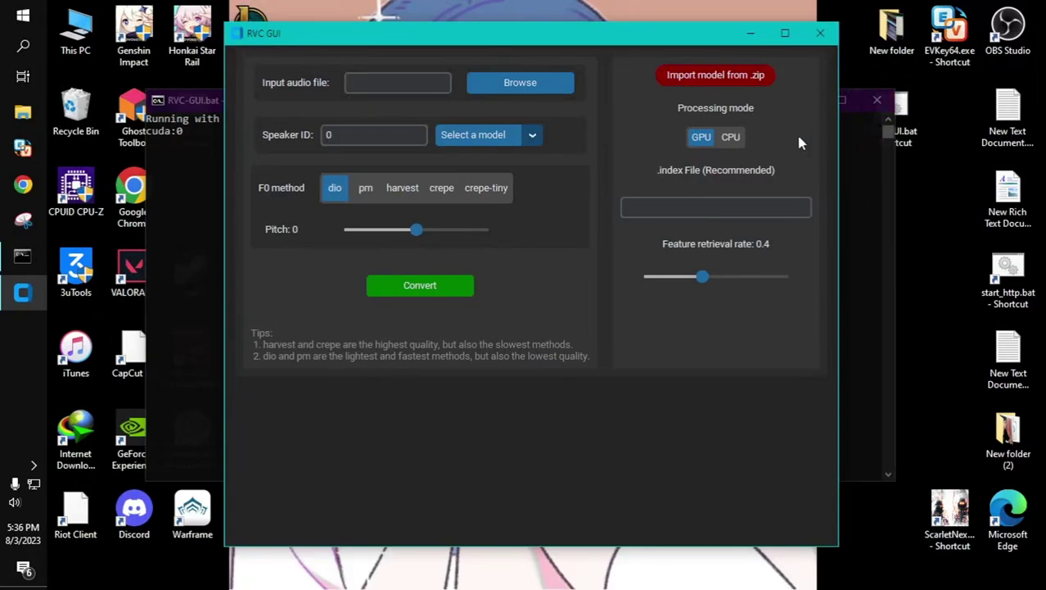
Step: Set the processing mode to CPU and, after trying crepe, set the F0 method to harvest
{"action": "left_click", "coordinate": [730, 137]}
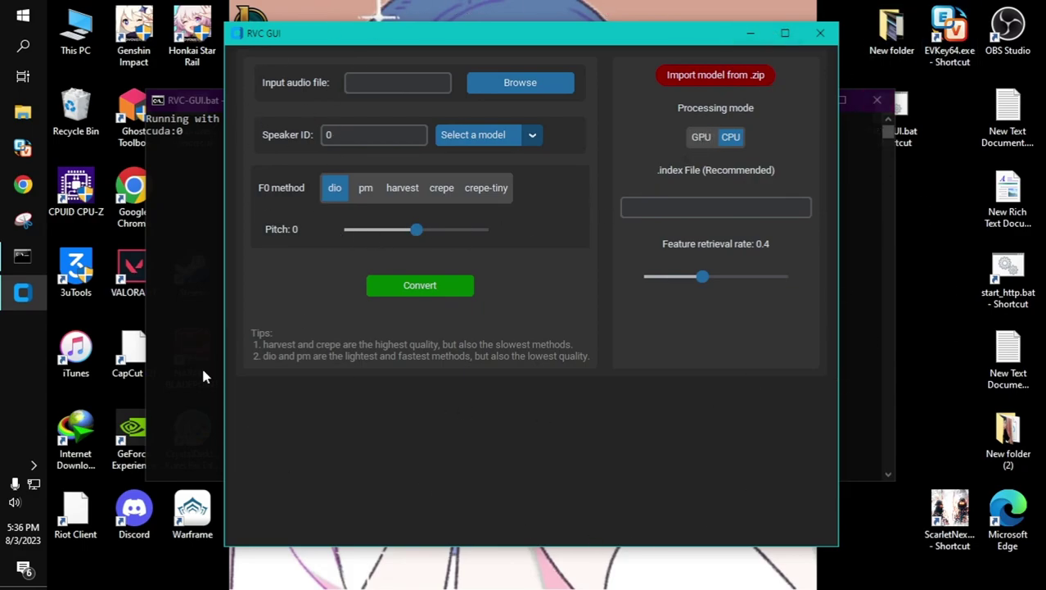
{"action": "left_click", "coordinate": [784, 33]}
{"action": "left_click_drag", "start_coordinate": [502, 9], "coordinate": [739, 38]}
{"action": "left_click_drag", "start_coordinate": [401, 14], "coordinate": [724, 33]}
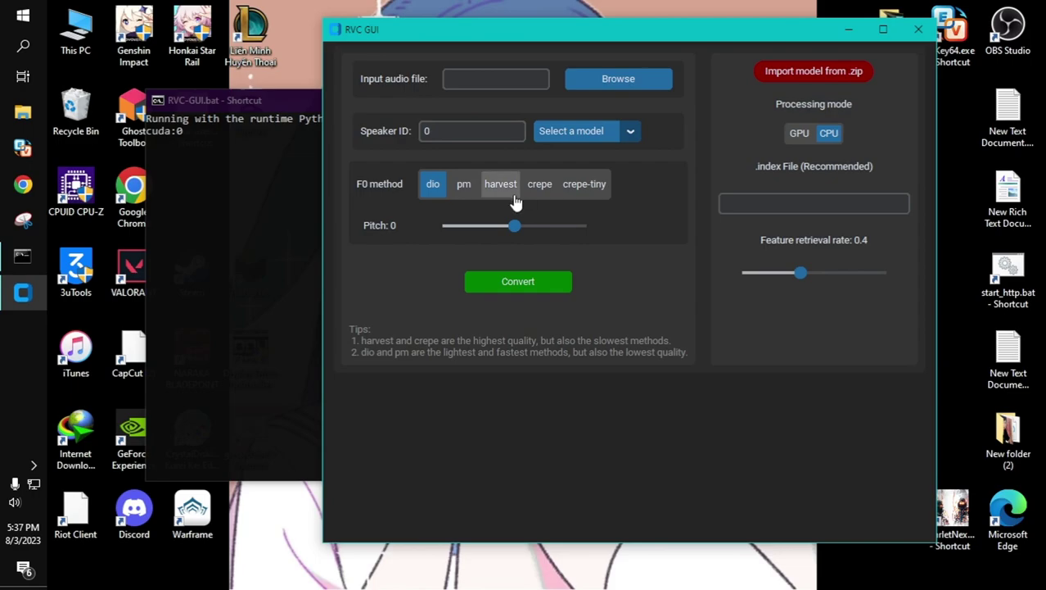
{"action": "left_click", "coordinate": [543, 192]}
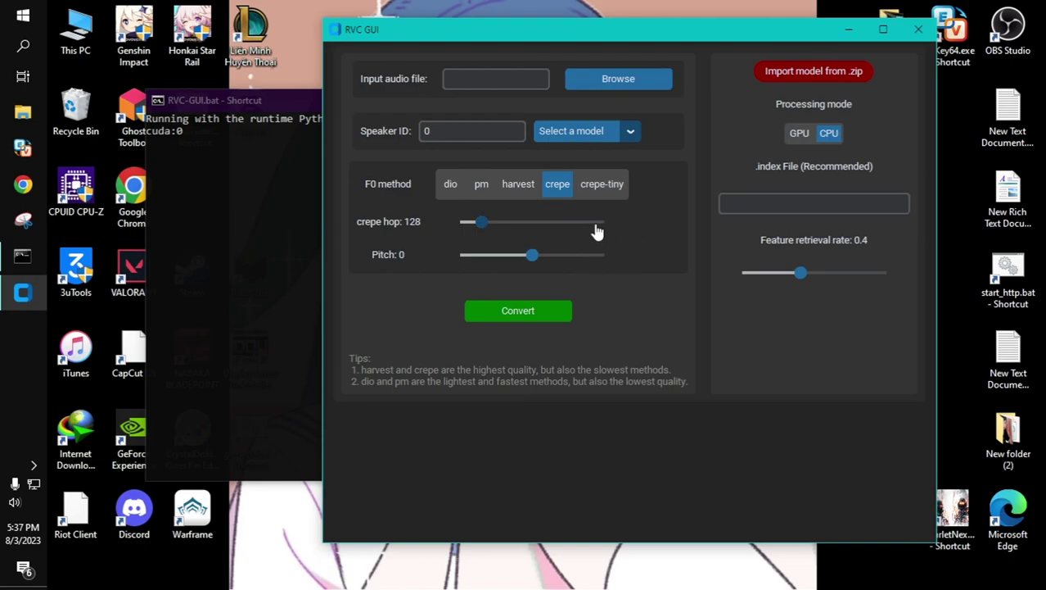
{"action": "left_click", "coordinate": [503, 183]}
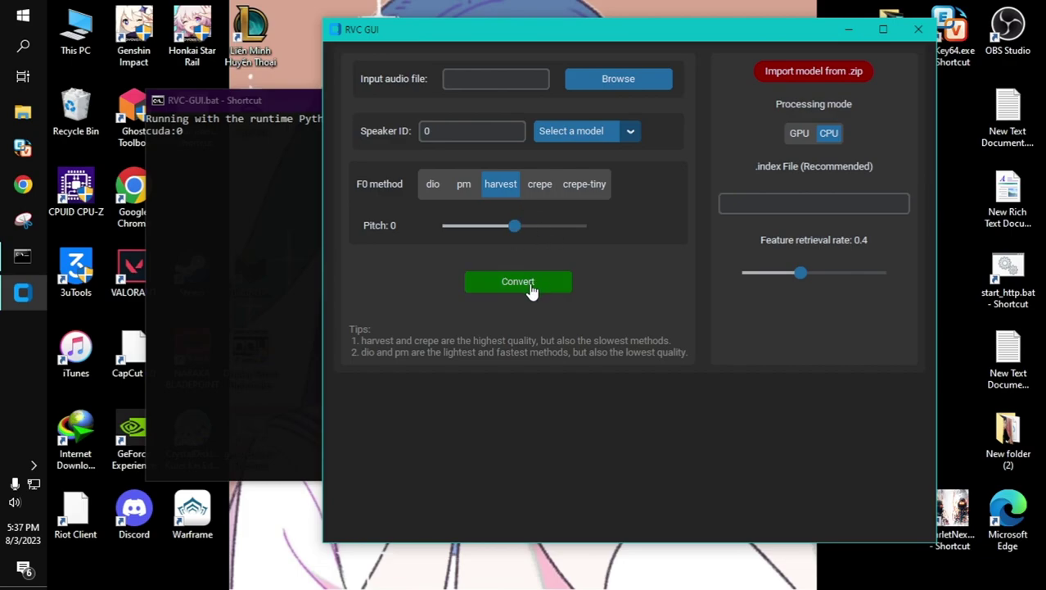
Step: Load mix [vocals].mp3 as the input audio file
{"action": "left_click", "coordinate": [643, 79]}
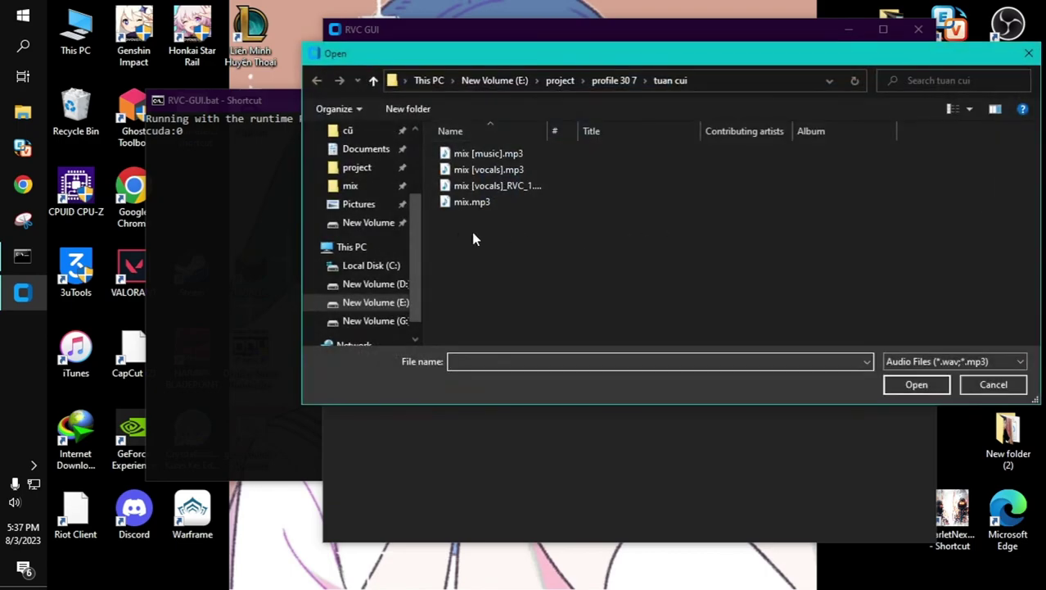
{"action": "left_click", "coordinate": [532, 170]}
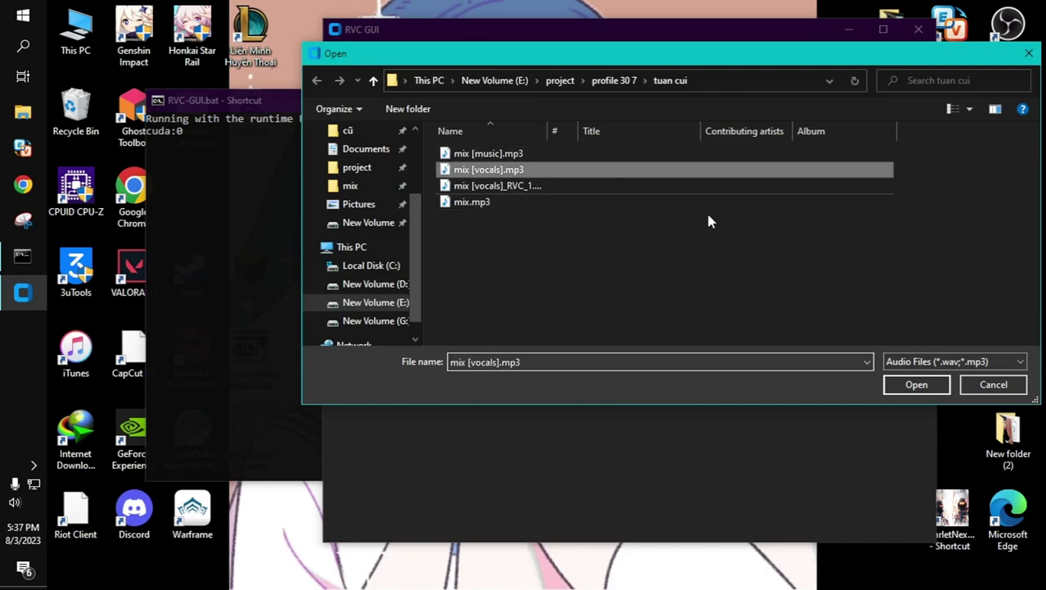
{"action": "left_click", "coordinate": [910, 378]}
Step: Select Jotaro_Kujo as the voice model and move the RVC GUI window so more of the console shows
{"action": "left_click", "coordinate": [572, 132]}
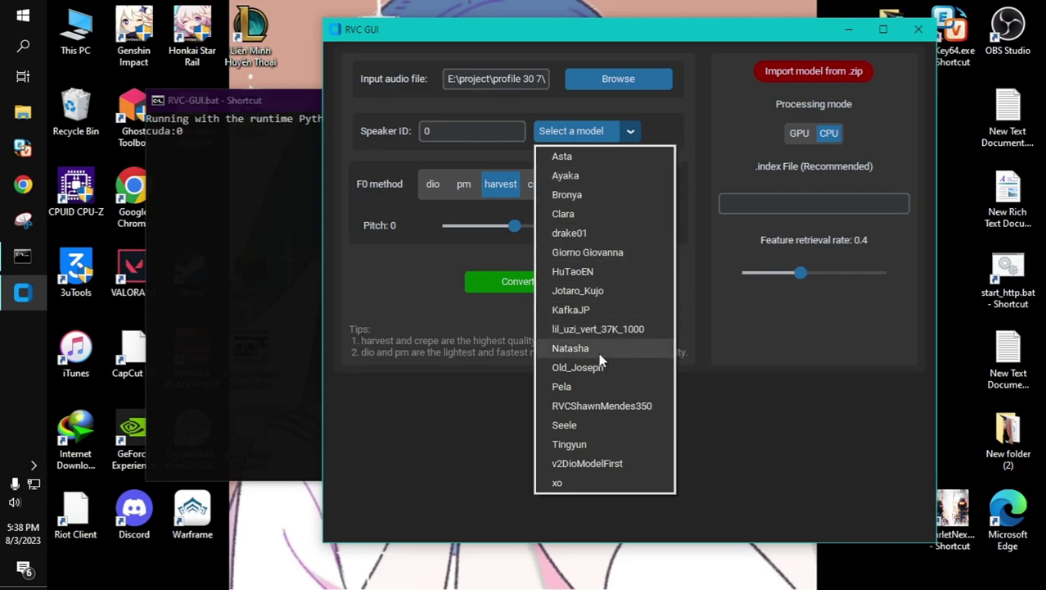
{"action": "left_click", "coordinate": [591, 293]}
{"action": "left_click_drag", "start_coordinate": [630, 33], "coordinate": [690, 31]}
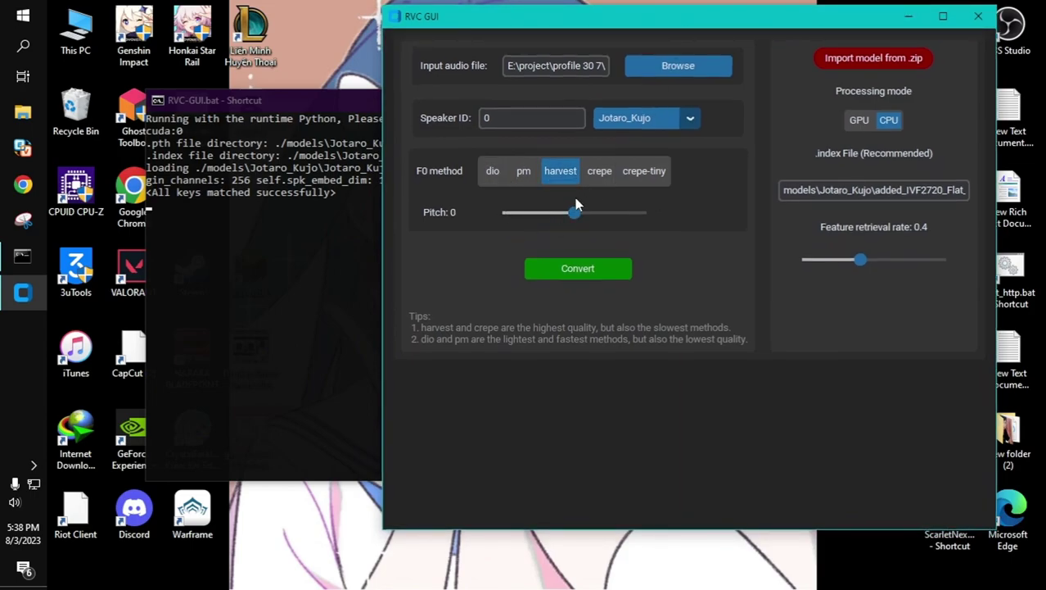
Step: Try the crepe and crepe-tiny F0 methods, then return to harvest
{"action": "left_click", "coordinate": [596, 174]}
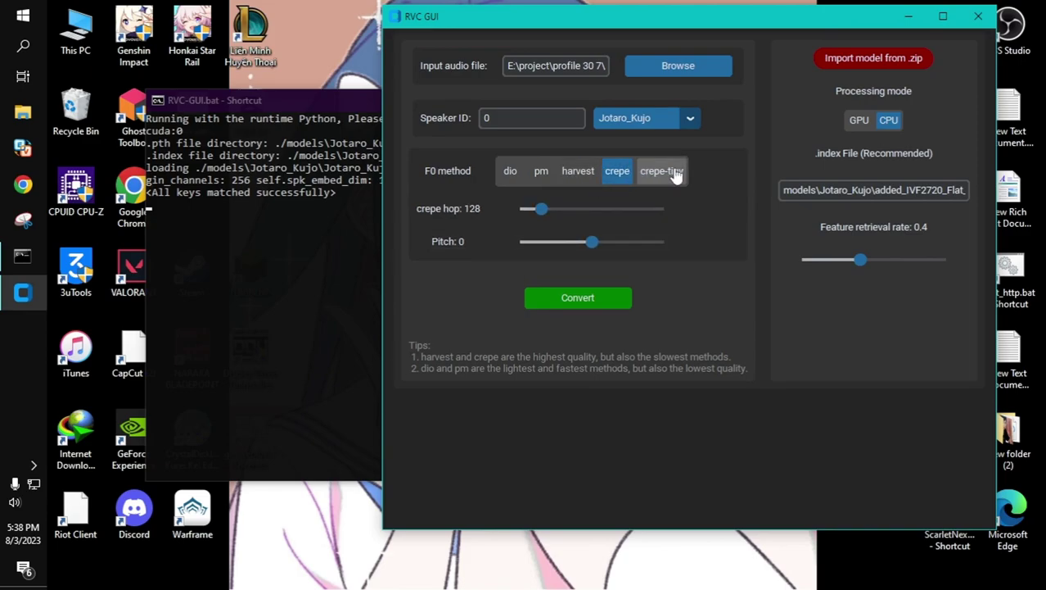
{"action": "left_click", "coordinate": [657, 177]}
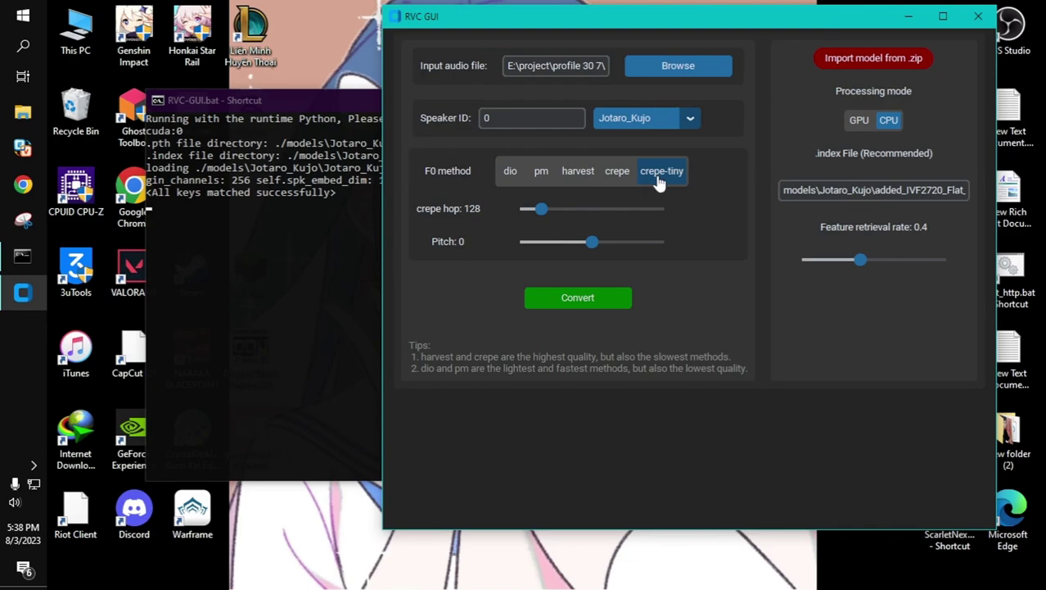
{"action": "left_click", "coordinate": [614, 175]}
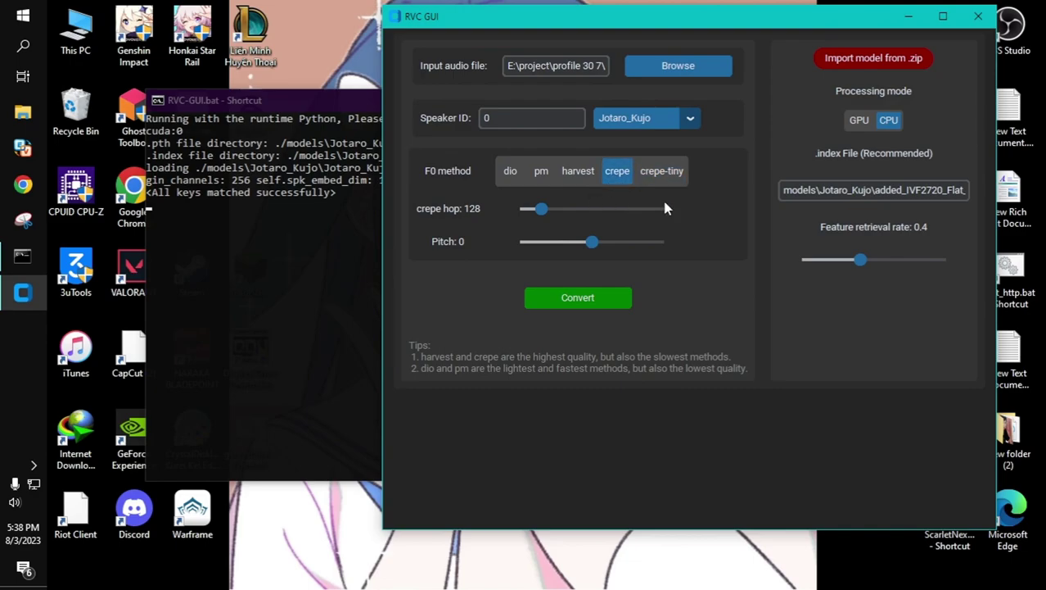
{"action": "left_click", "coordinate": [577, 175]}
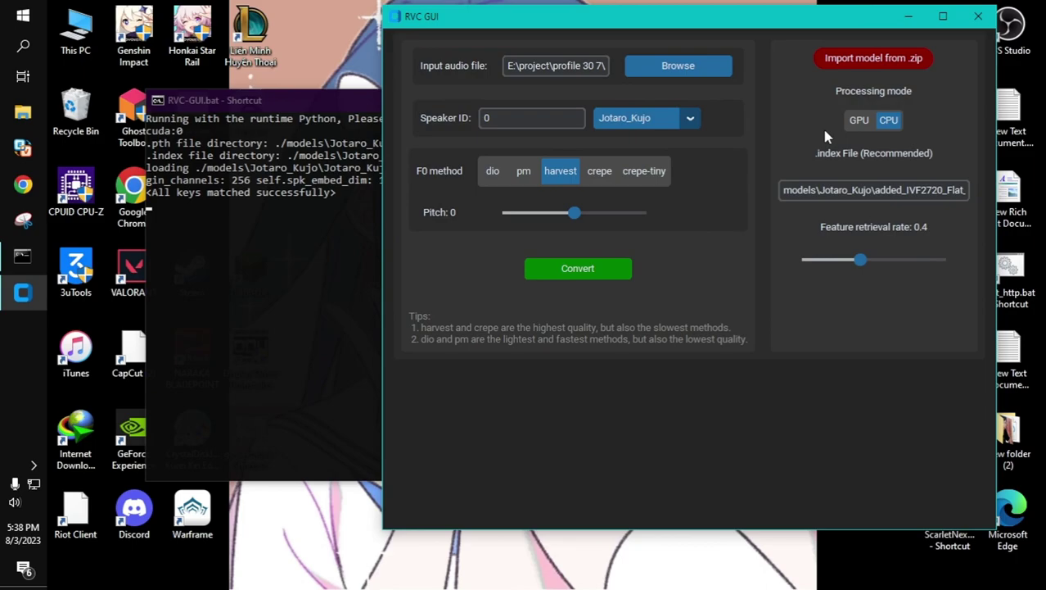
Step: Convert the audio using the crepe F0 method with a crepe hop of 512, and minimize the console window
{"action": "left_click", "coordinate": [598, 173]}
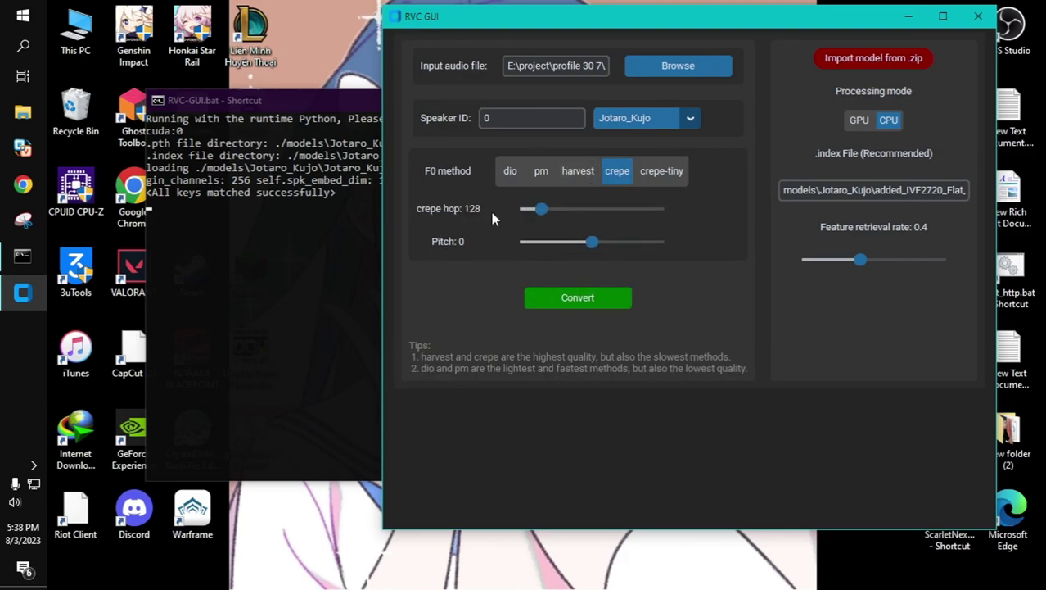
{"action": "left_click_drag", "start_coordinate": [536, 218], "coordinate": [729, 217]}
{"action": "left_click", "coordinate": [612, 299]}
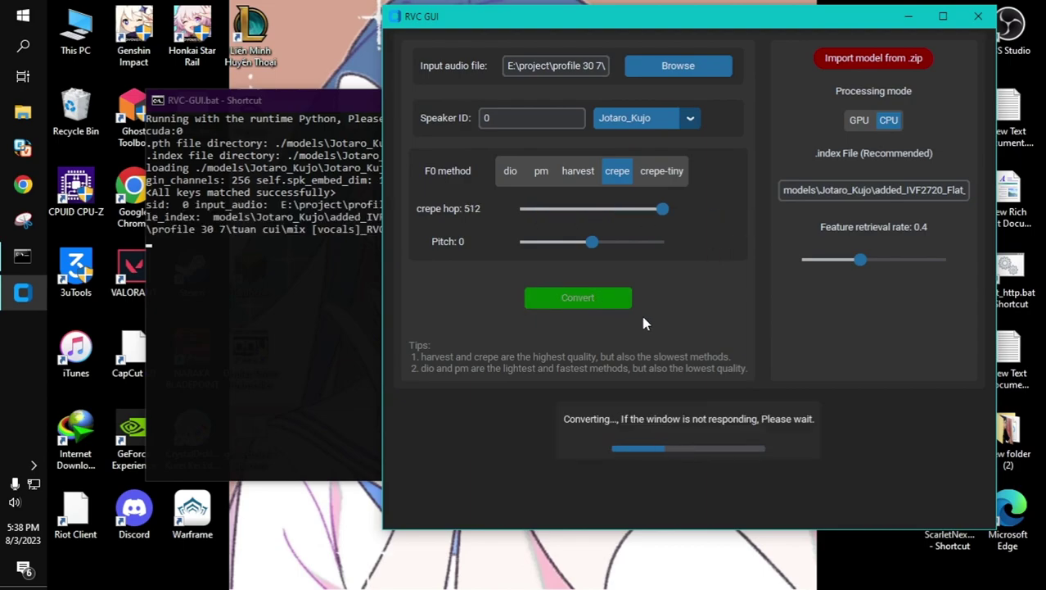
{"action": "left_click_drag", "start_coordinate": [312, 105], "coordinate": [264, 117]}
{"action": "left_click", "coordinate": [761, 111]}
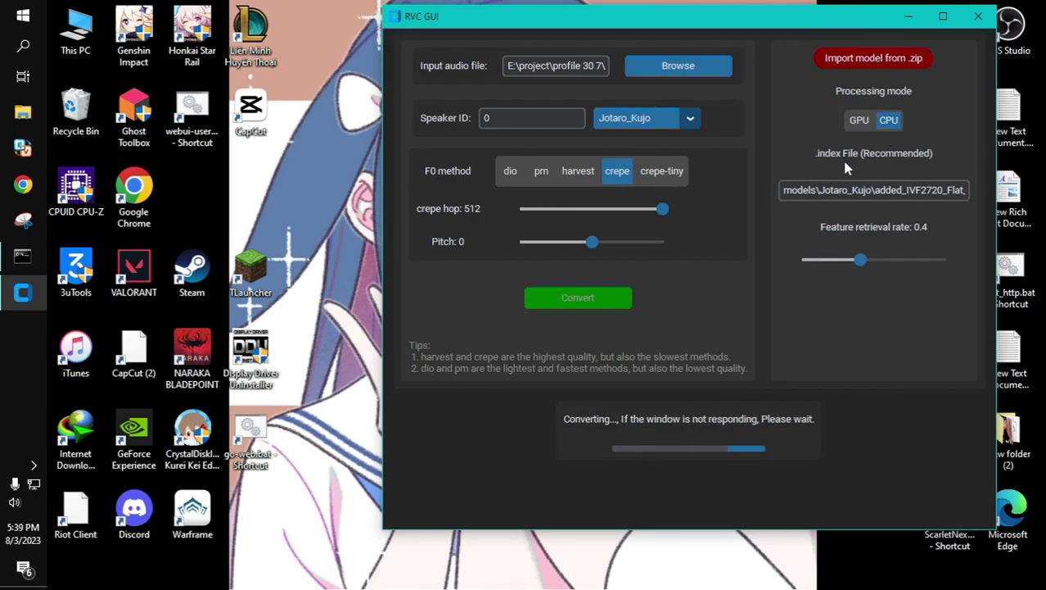
Step: Examine the GPU, CPU and memory performance in Task Manager while the audio is converting
{"action": "key", "text": "ctrl+shift+Escape"}
{"action": "left_click_drag", "start_coordinate": [737, 11], "coordinate": [368, 16]}
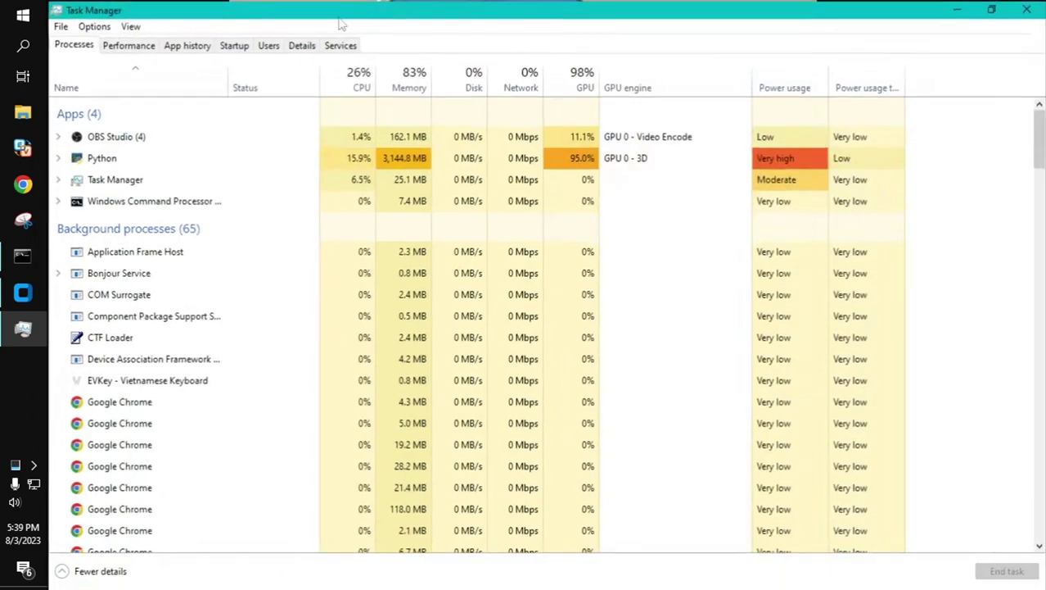
{"action": "left_click", "coordinate": [130, 46]}
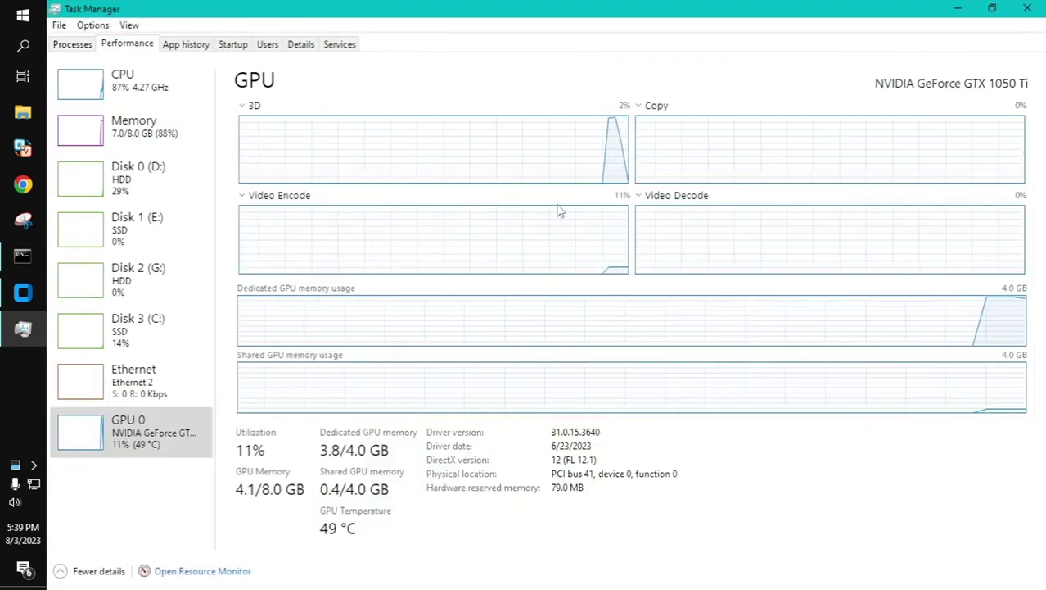
{"action": "left_click", "coordinate": [88, 78]}
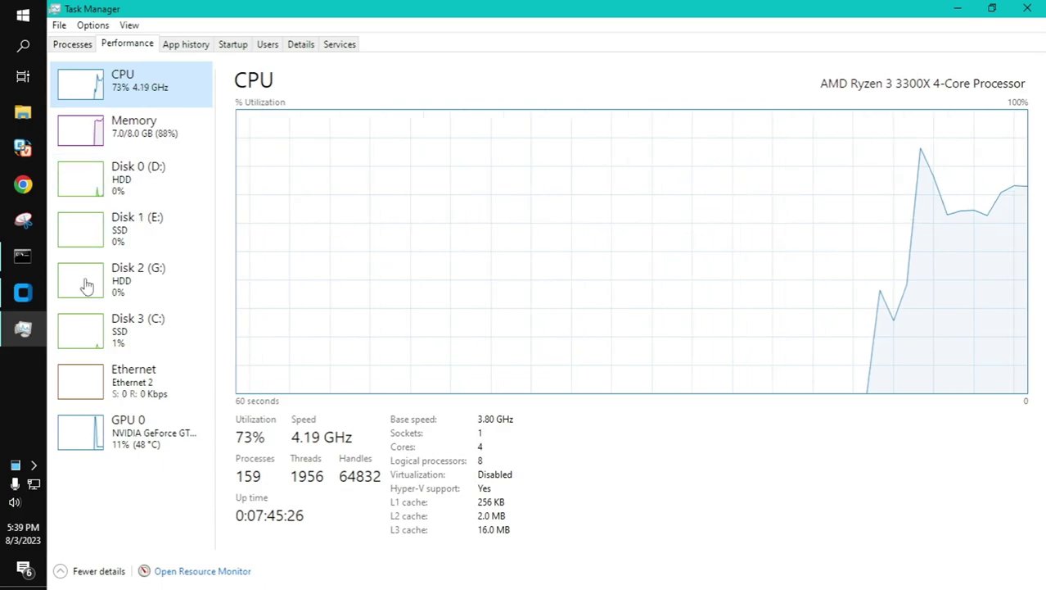
{"action": "left_click", "coordinate": [196, 151]}
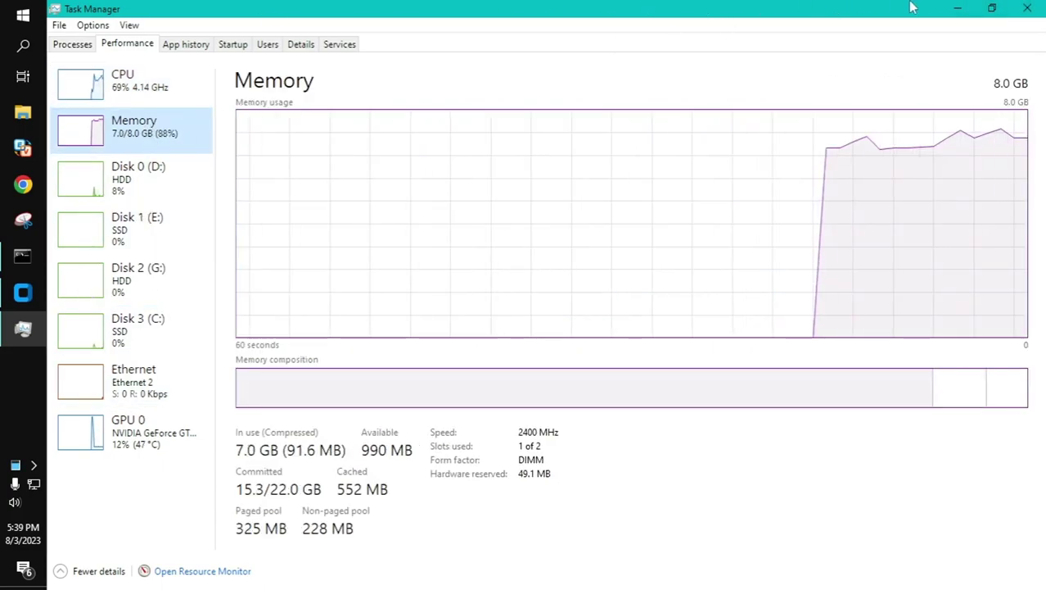
Step: Examine the GPU and CPU performance graphs in Task Manager during the conversion, and close Task Manager
{"action": "left_click", "coordinate": [1024, 8]}
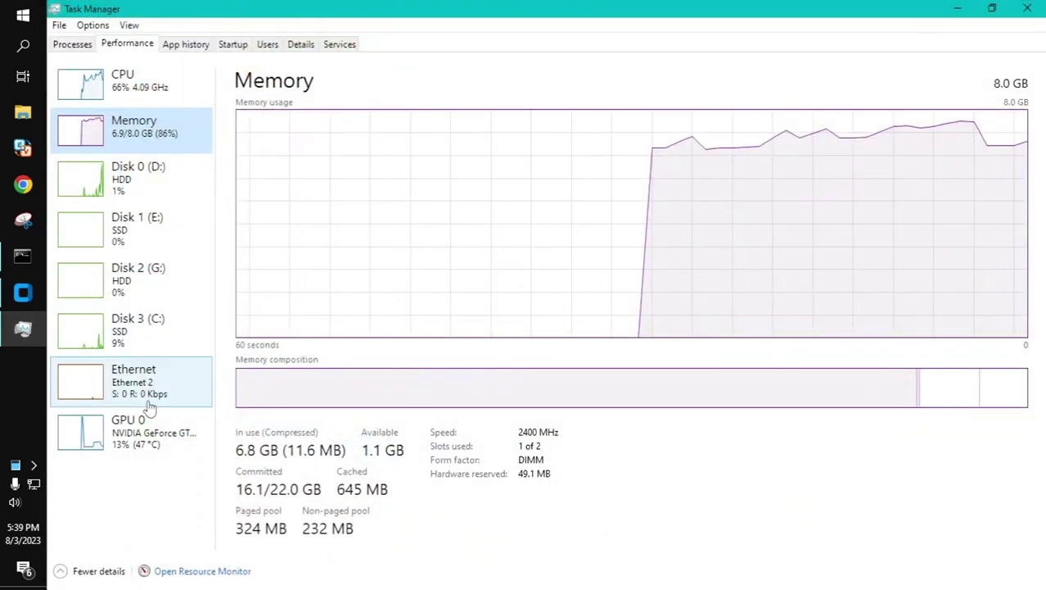
{"action": "left_click", "coordinate": [146, 428]}
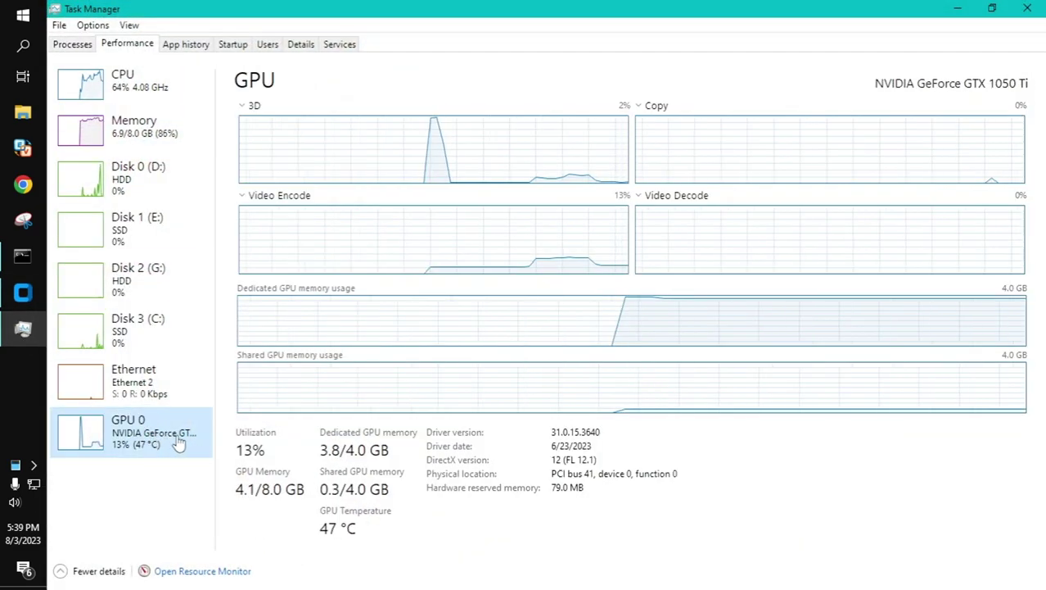
{"action": "left_click", "coordinate": [139, 86]}
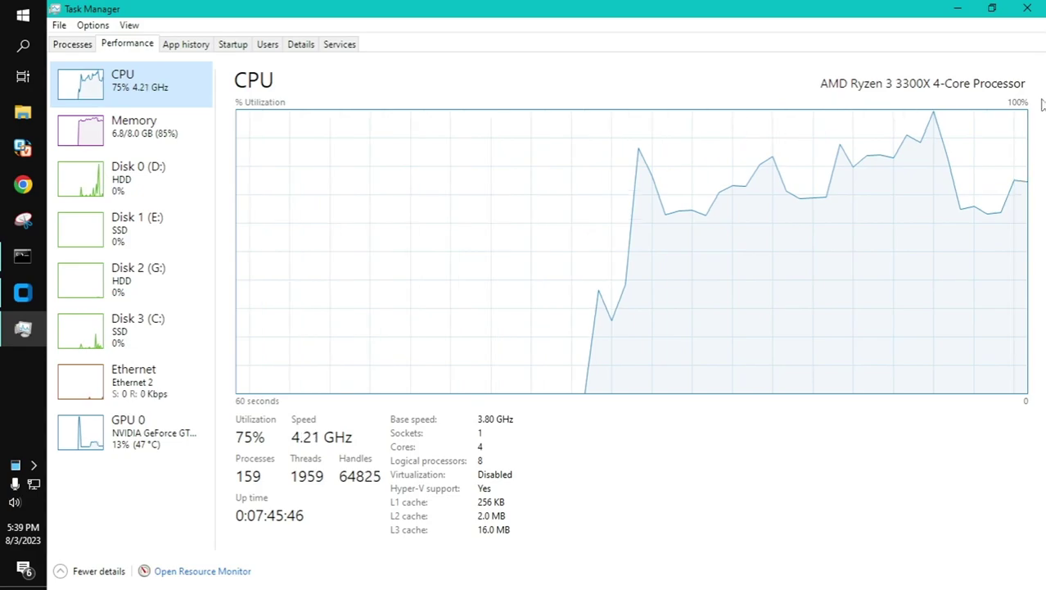
{"action": "left_click", "coordinate": [1027, 8]}
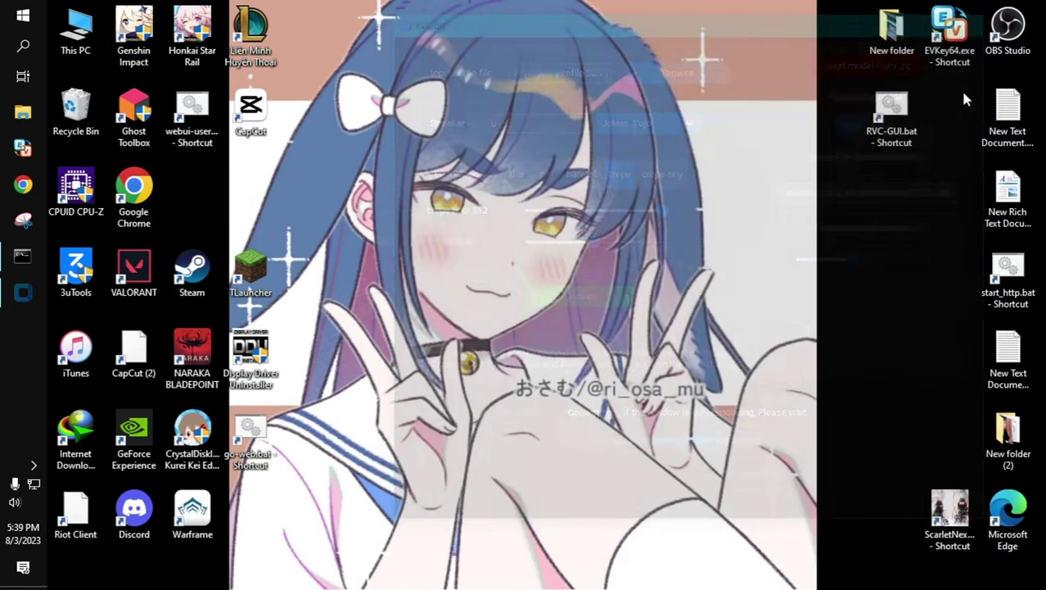
Step: Close RVC GUI and its console, relaunch it from the RVC-GUI.bat desktop shortcut, and reposition both new windows
{"action": "left_click", "coordinate": [979, 16]}
{"action": "double_click", "coordinate": [190, 122]}
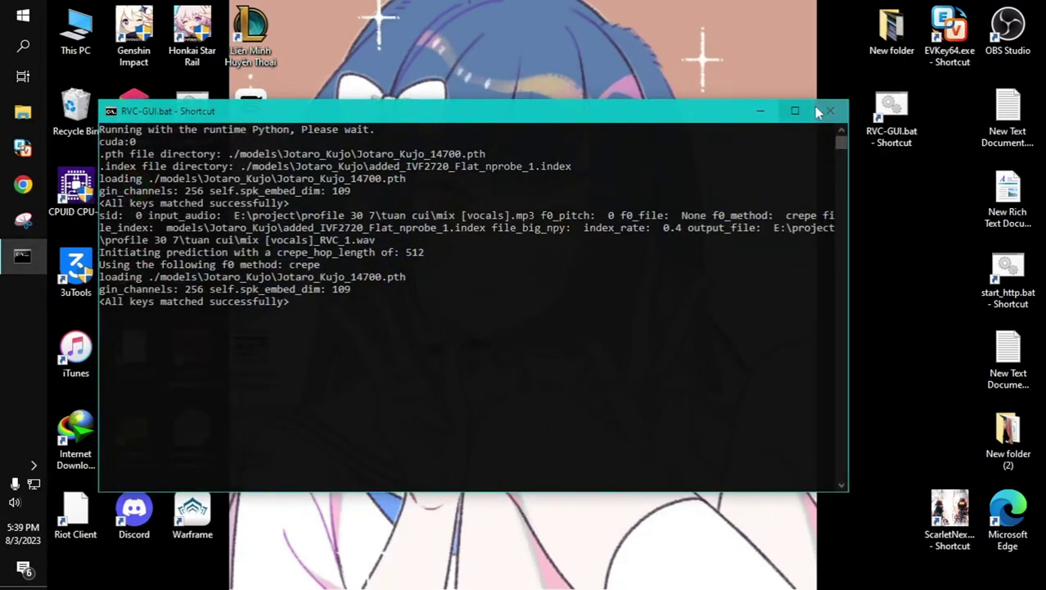
{"action": "double_click", "coordinate": [891, 114]}
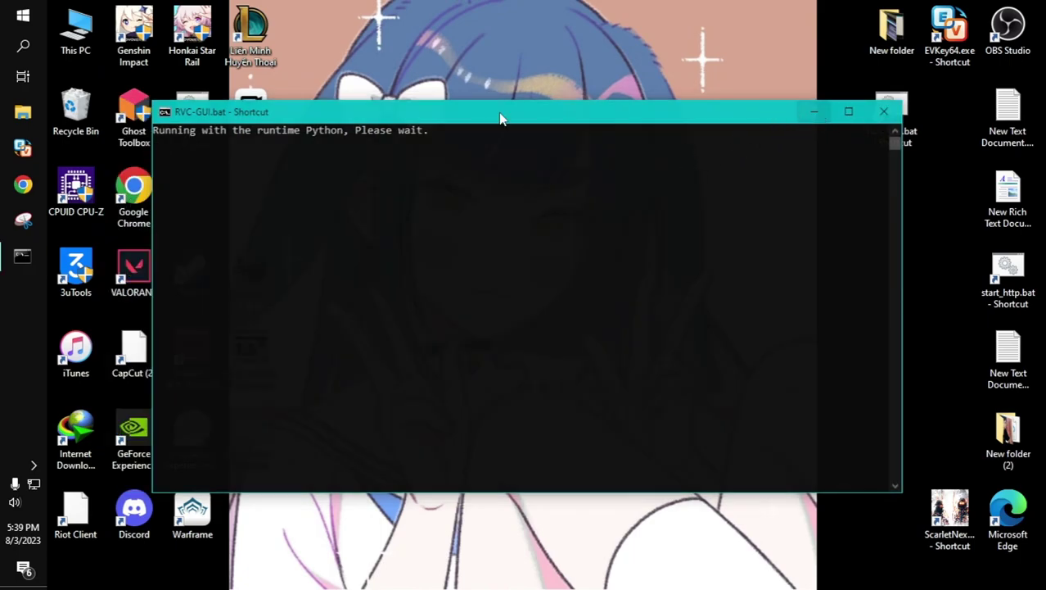
{"action": "left_click_drag", "start_coordinate": [467, 112], "coordinate": [597, 48]}
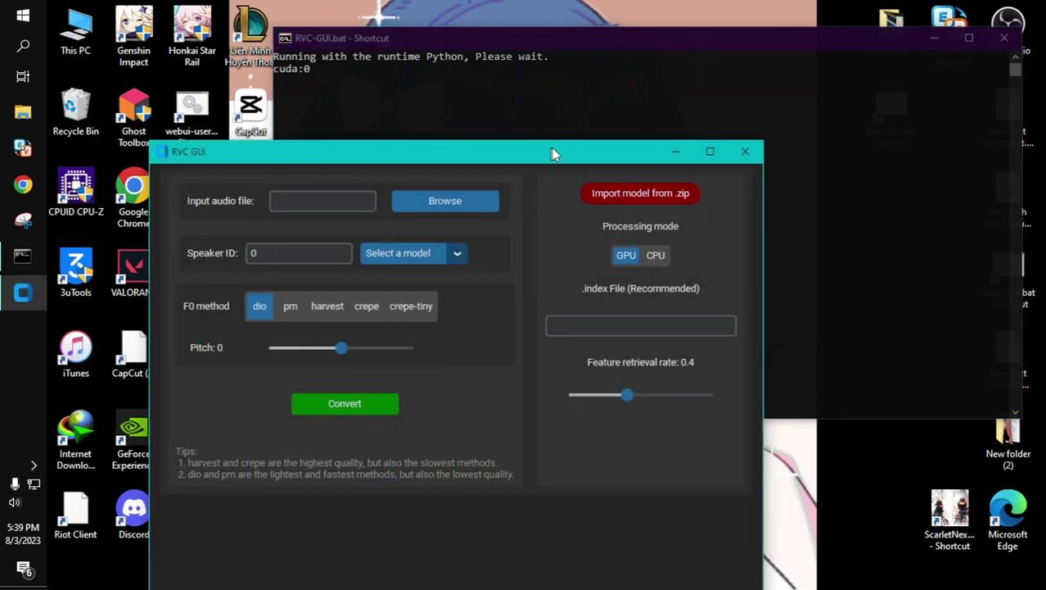
{"action": "left_click_drag", "start_coordinate": [552, 152], "coordinate": [666, 60]}
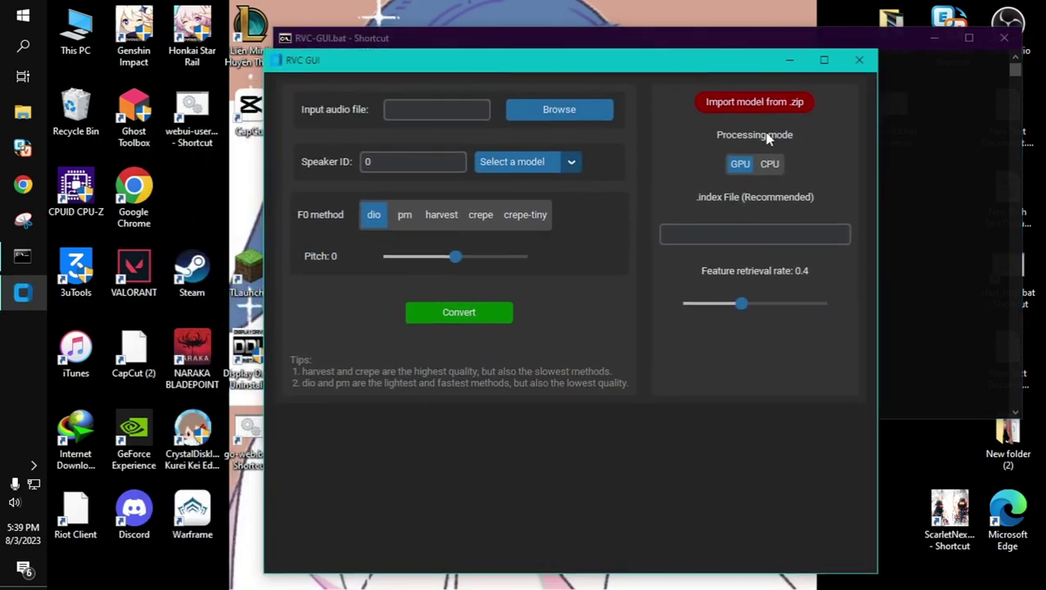
Step: Select the Jotaro_Kujo voice model with the crepe F0 method, and move the RVC GUI window to uncover the console
{"action": "left_click", "coordinate": [505, 164]}
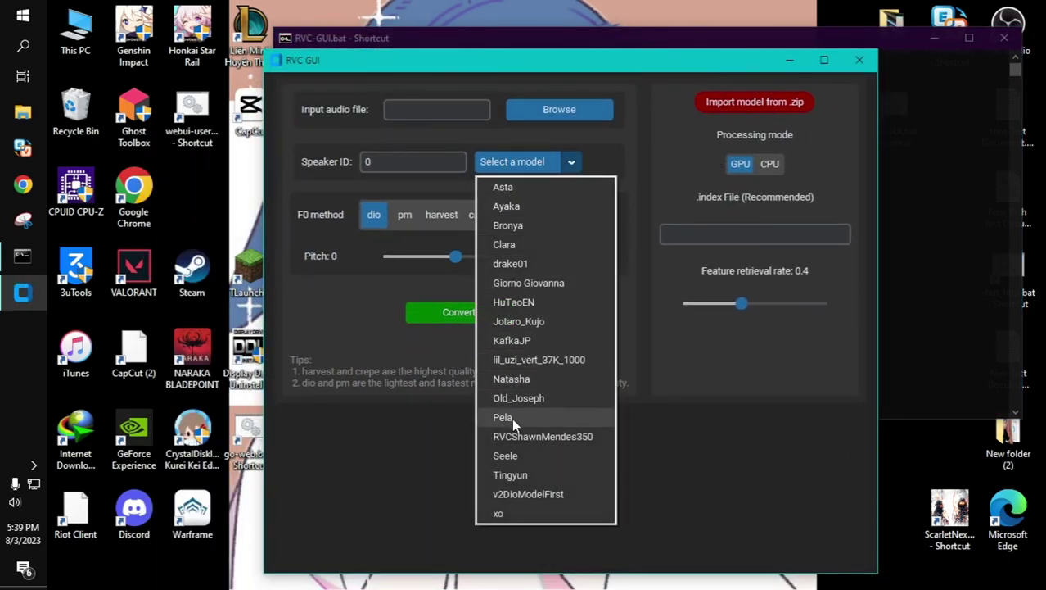
{"action": "left_click", "coordinate": [547, 322]}
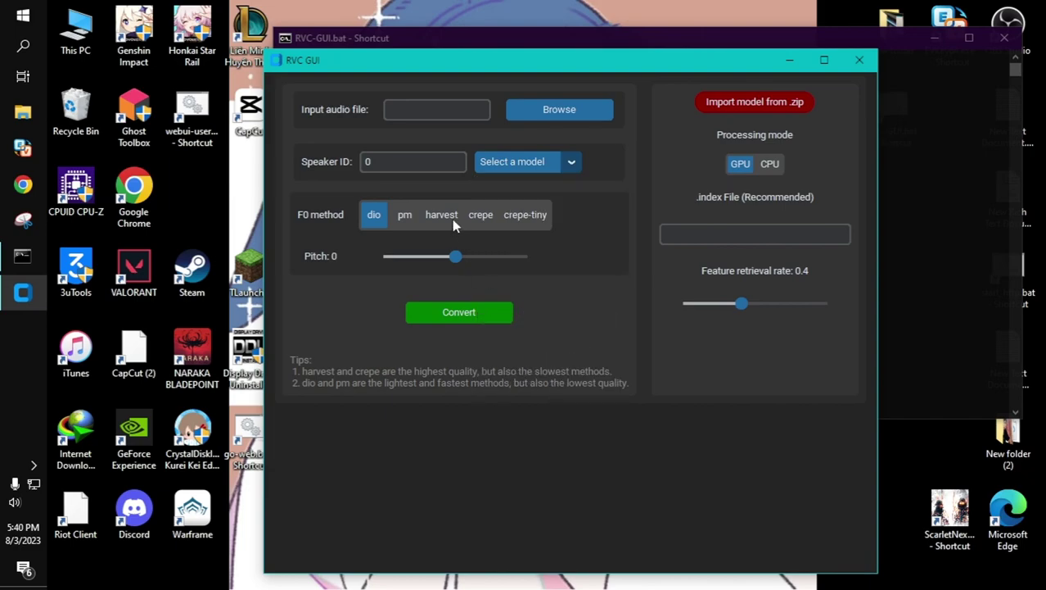
{"action": "left_click", "coordinate": [491, 214]}
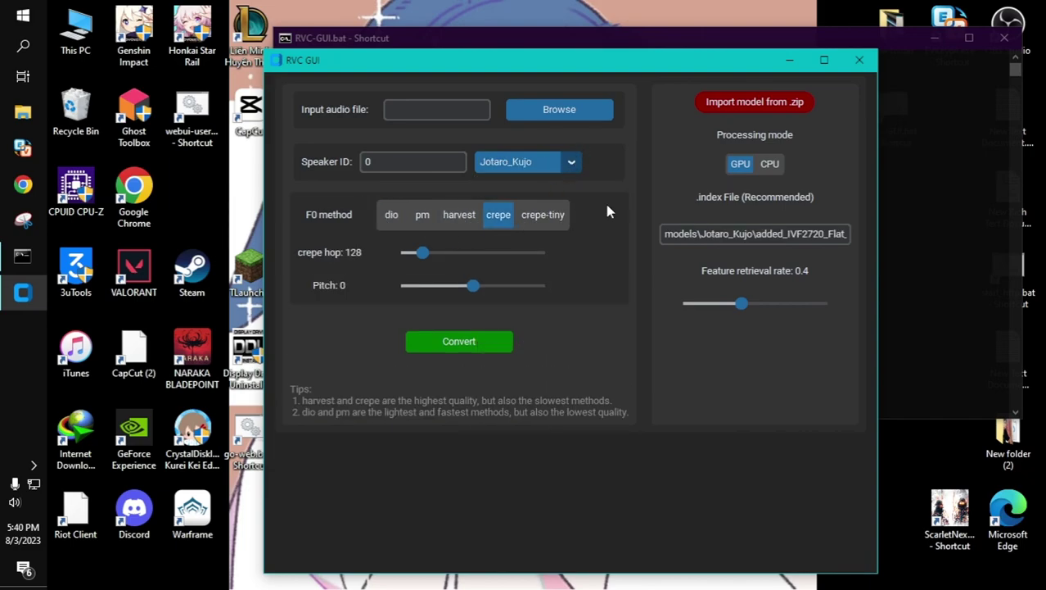
{"action": "left_click_drag", "start_coordinate": [752, 69], "coordinate": [914, 164]}
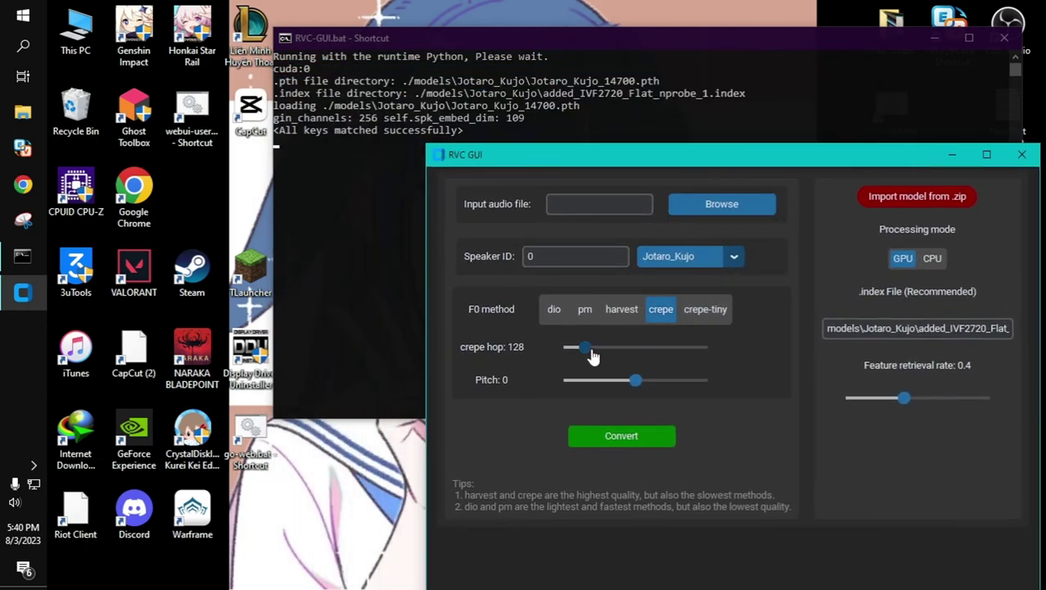
Step: Load mix [vocals].mp3 as the input audio and convert it with a crepe hop of 512
{"action": "left_click", "coordinate": [722, 204]}
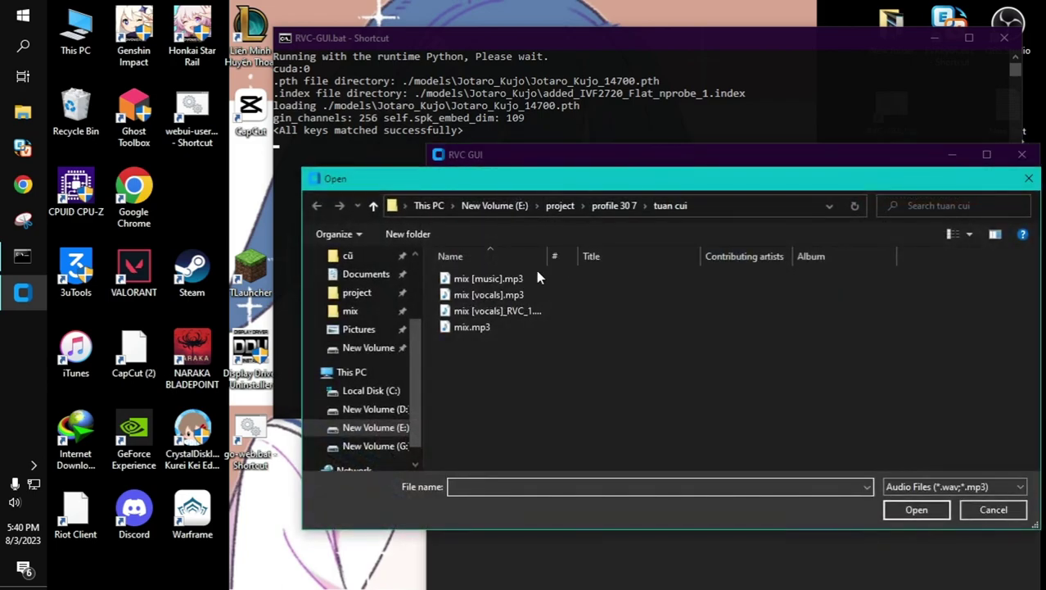
{"action": "left_click", "coordinate": [516, 311]}
{"action": "left_click", "coordinate": [573, 295]}
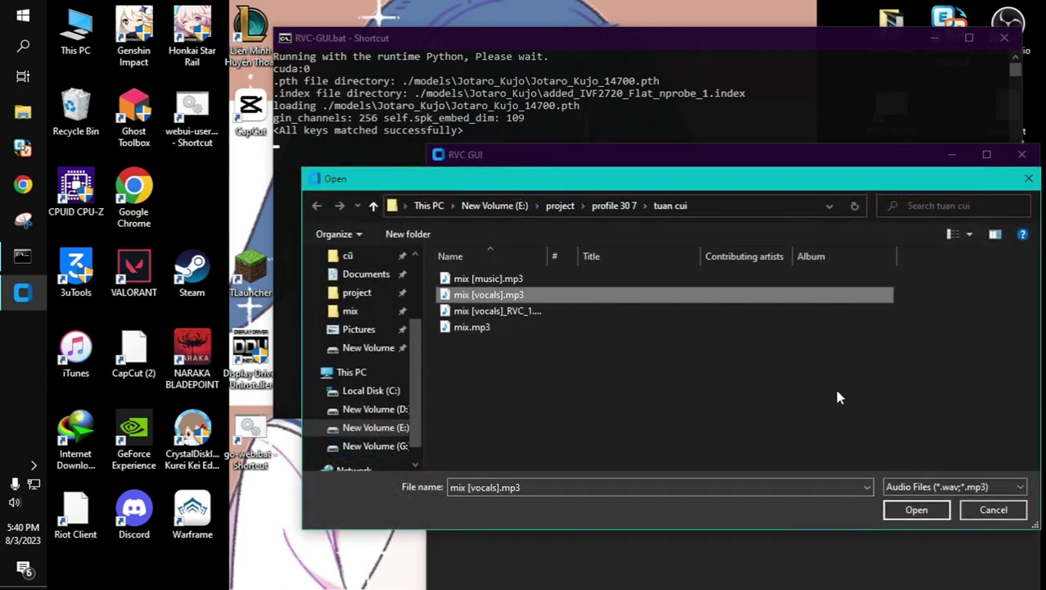
{"action": "left_click", "coordinate": [916, 509]}
{"action": "left_click_drag", "start_coordinate": [761, 158], "coordinate": [746, 82]}
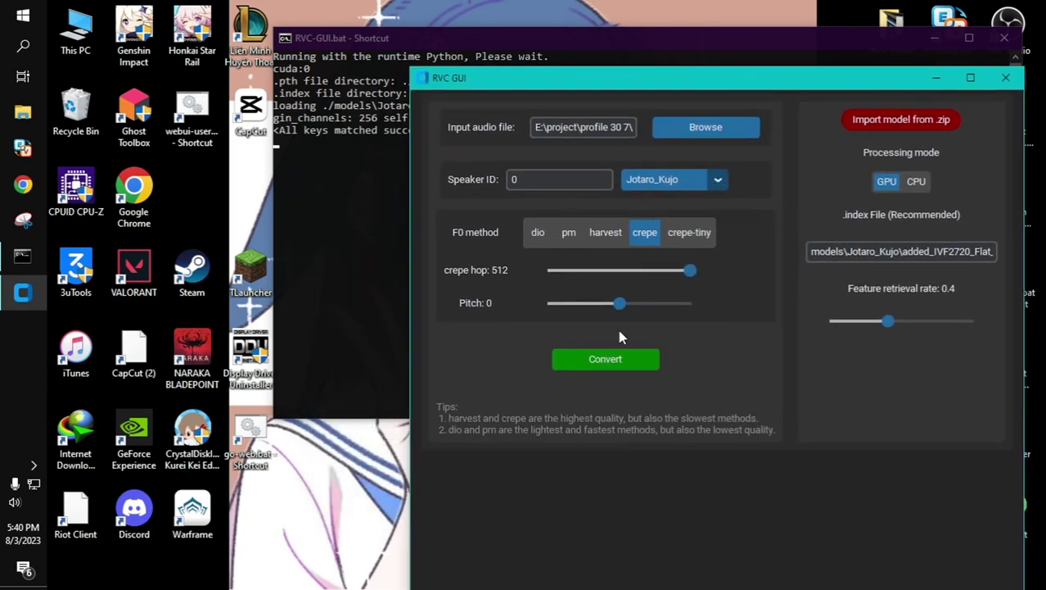
{"action": "left_click", "coordinate": [620, 358]}
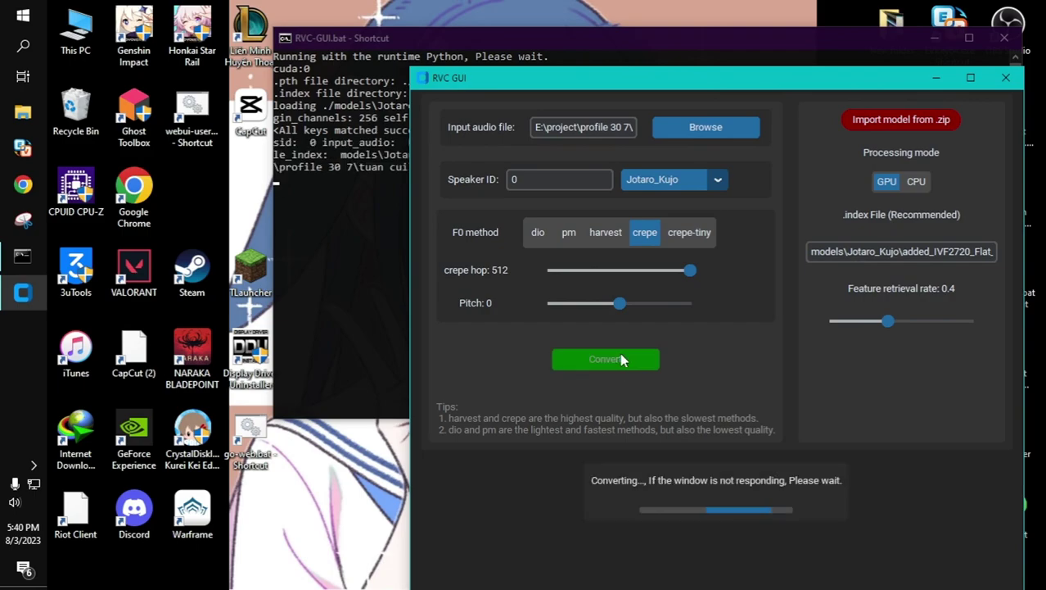
Step: Open Task Manager and examine the GPU performance graphs in a maximized window while the audio is converting
{"action": "right_click", "coordinate": [20, 378]}
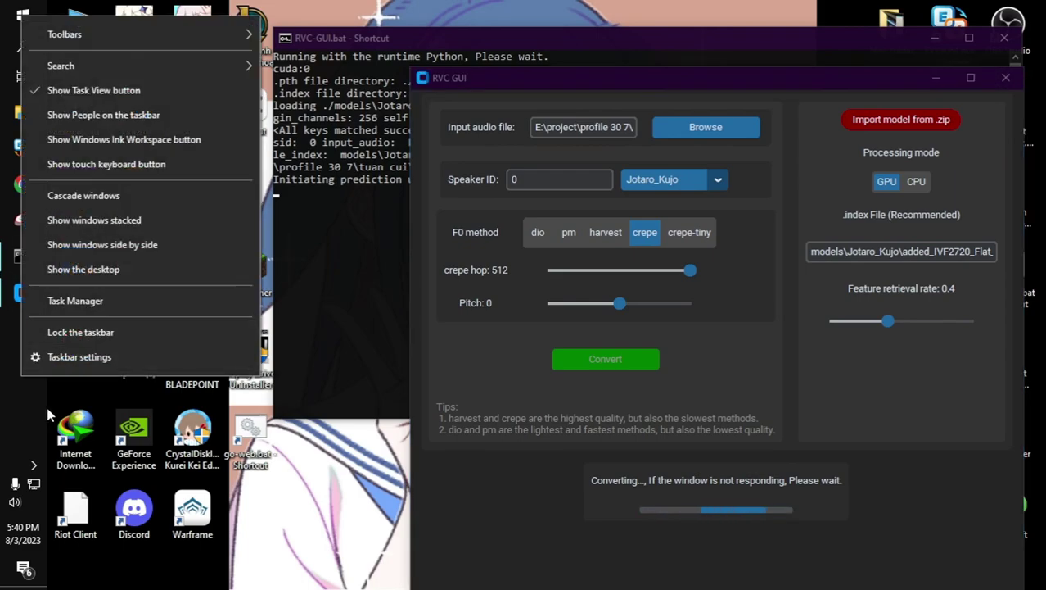
{"action": "left_click", "coordinate": [75, 300]}
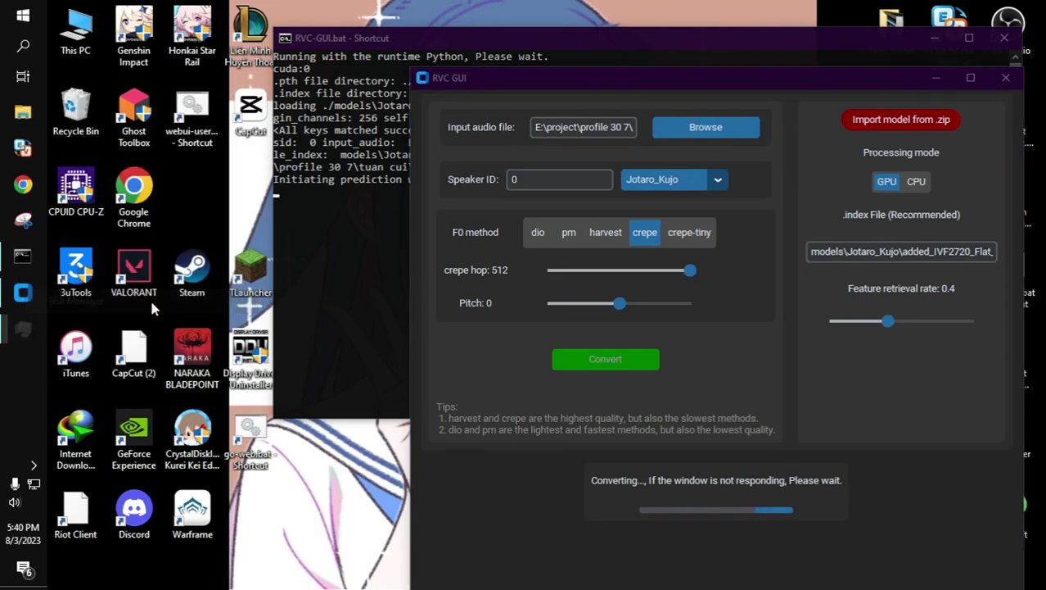
{"action": "left_click_drag", "start_coordinate": [753, 23], "coordinate": [602, 34]}
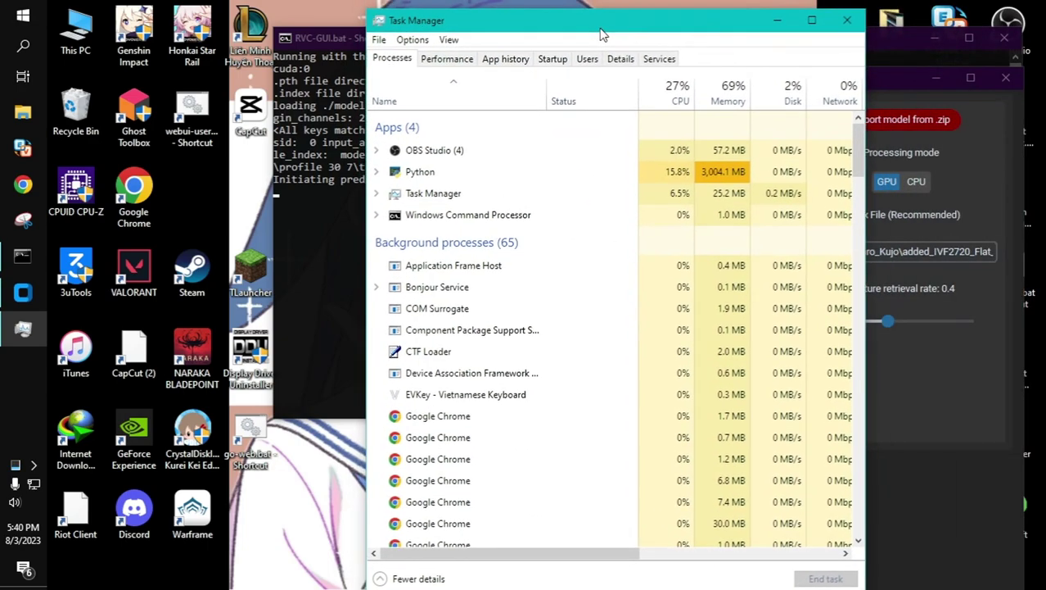
{"action": "left_click", "coordinate": [449, 59]}
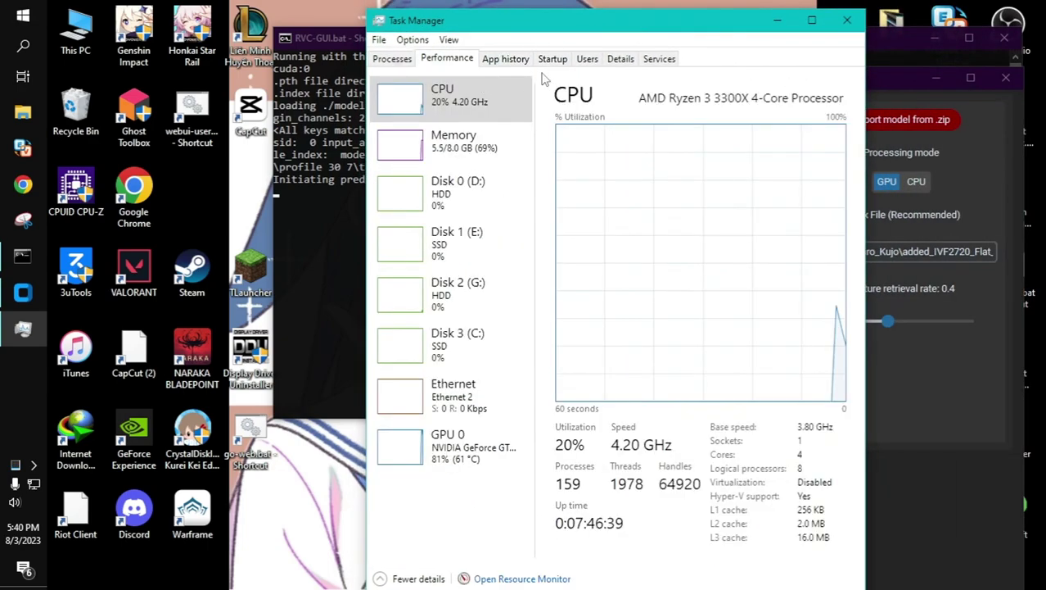
{"action": "left_click", "coordinate": [812, 20]}
{"action": "left_click", "coordinate": [152, 430]}
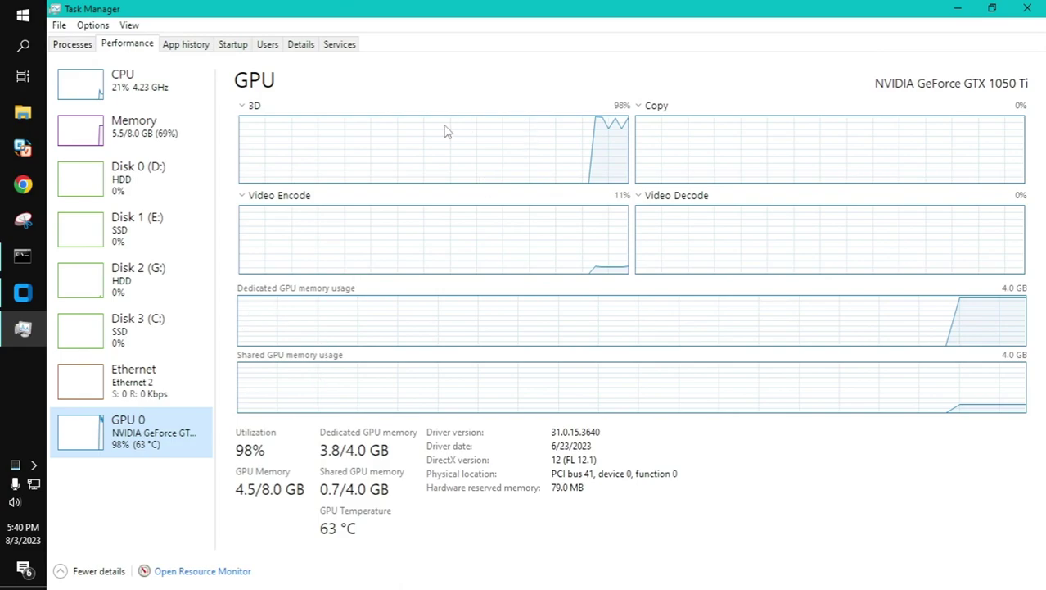
{"action": "left_click_drag", "start_coordinate": [786, 10], "coordinate": [564, 213]}
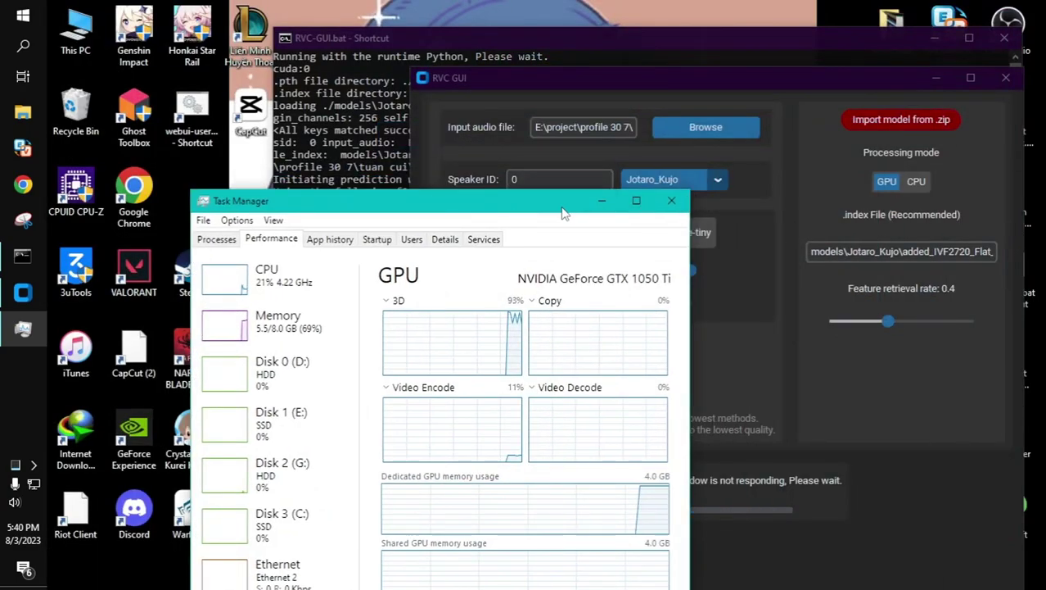
{"action": "double_click", "coordinate": [563, 204]}
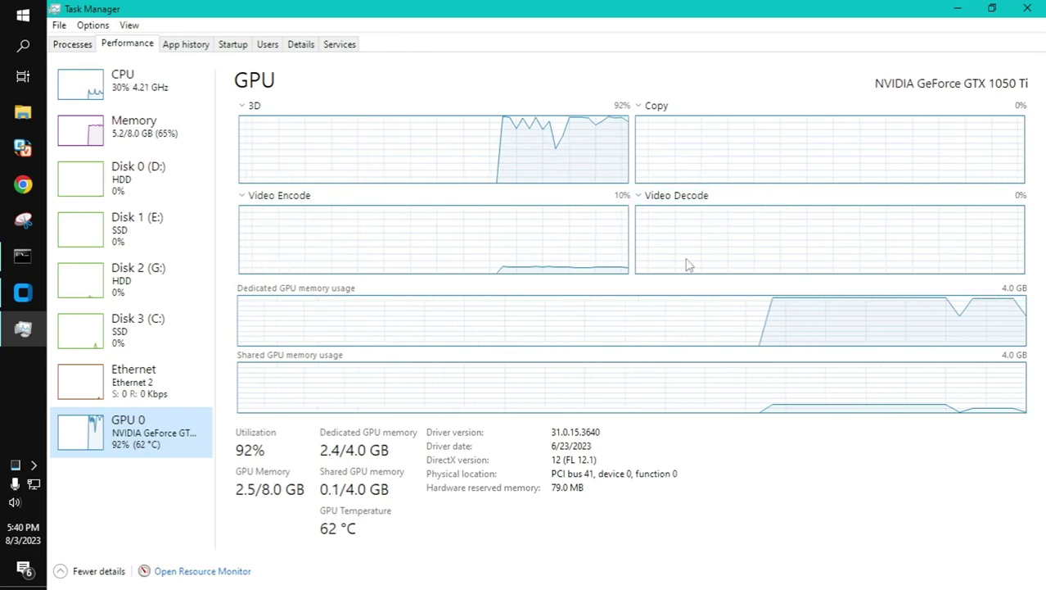
Step: Minimize Task Manager and move the RVC GUI window around to check the console output and conversion progress
{"action": "left_click", "coordinate": [955, 10]}
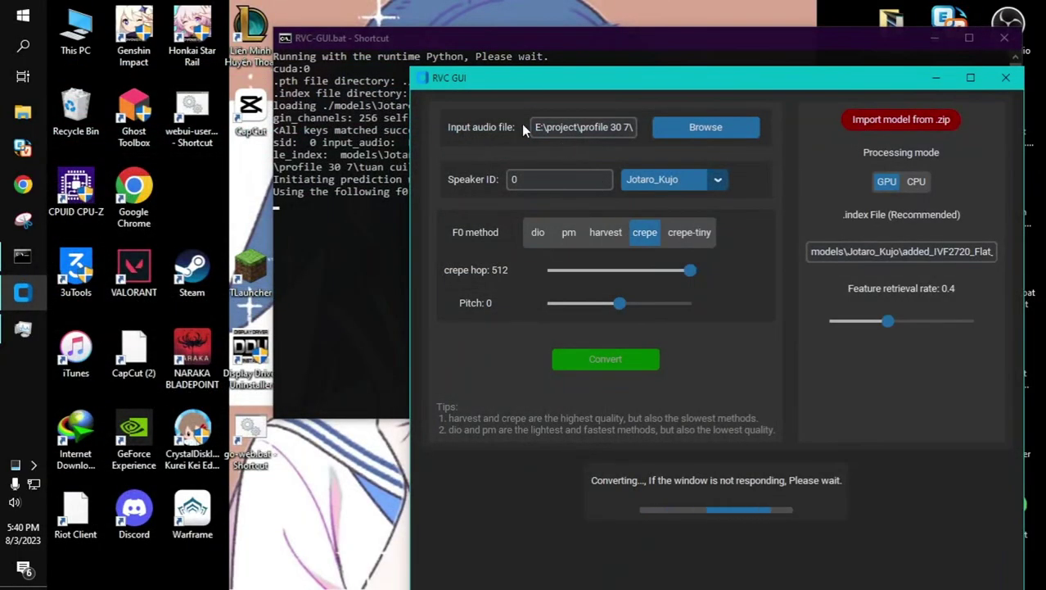
{"action": "left_click_drag", "start_coordinate": [702, 77], "coordinate": [623, 151]}
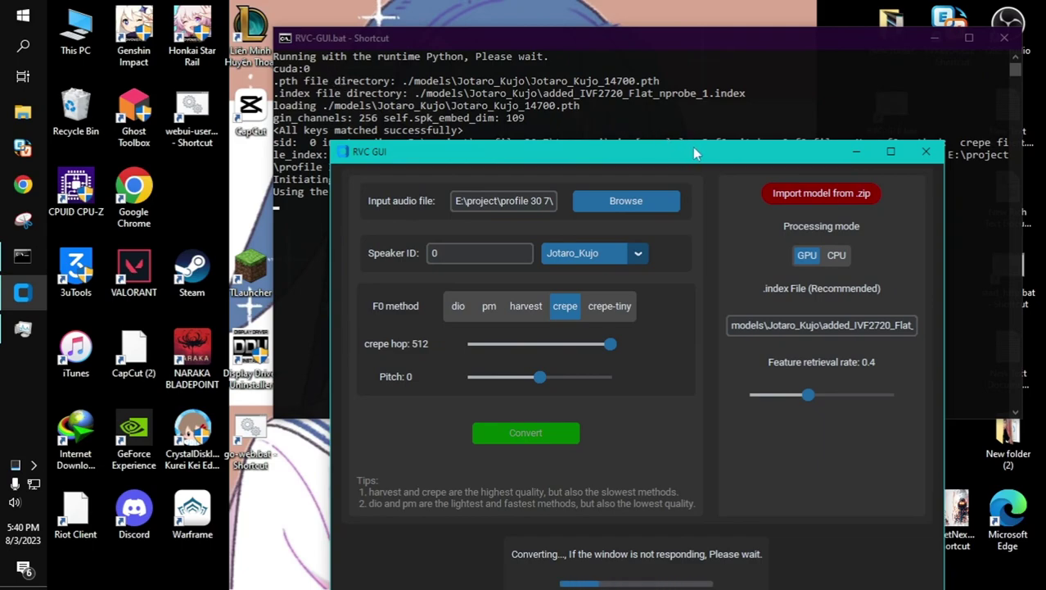
{"action": "left_click_drag", "start_coordinate": [691, 148], "coordinate": [724, 28]}
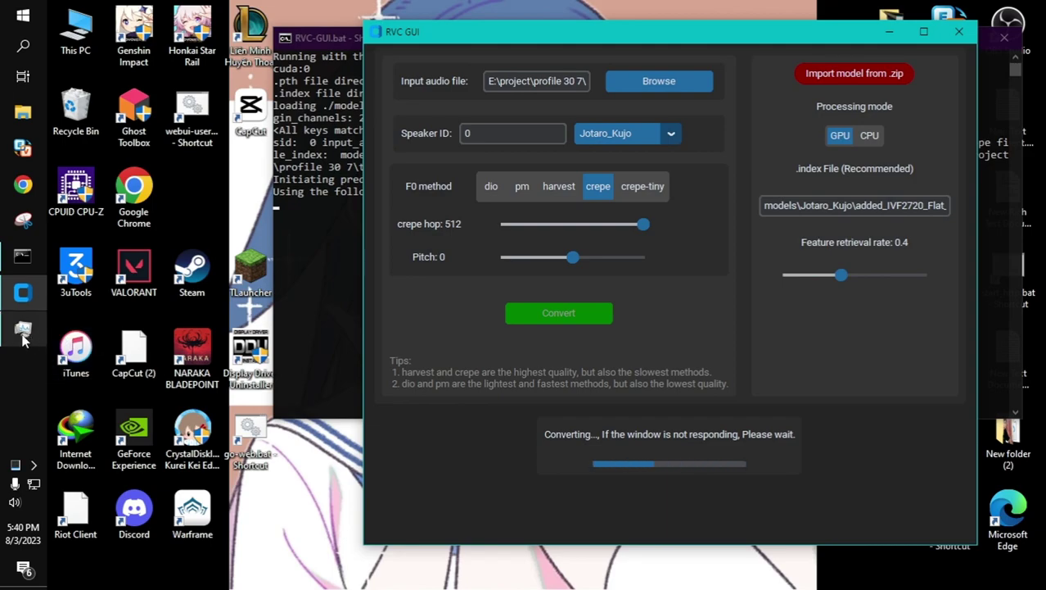
Step: Check for NVIDIA driver updates in GeForce Experience, and close it
{"action": "double_click", "coordinate": [133, 438]}
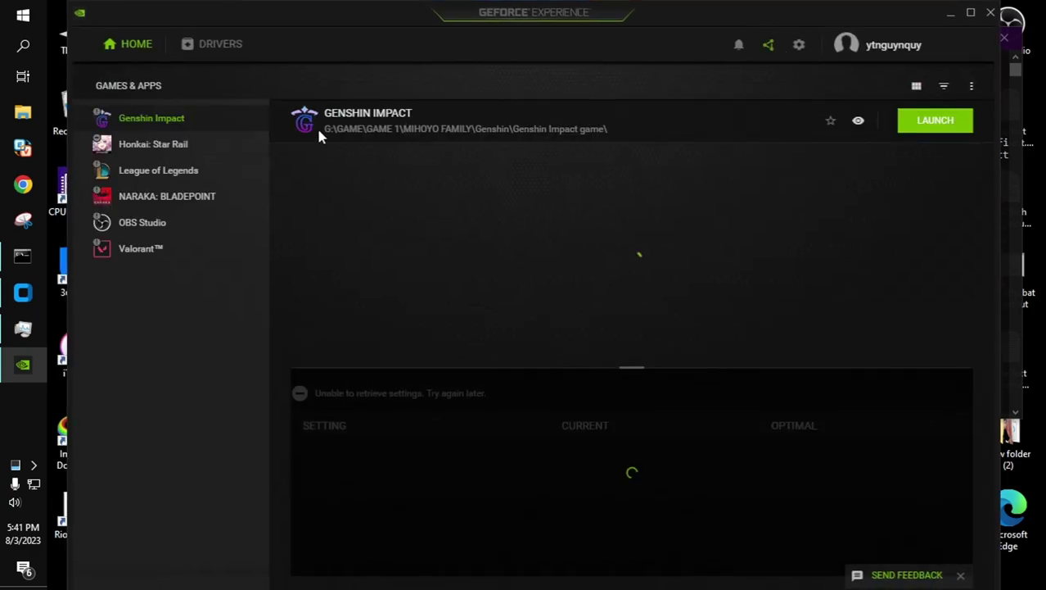
{"action": "left_click", "coordinate": [193, 44]}
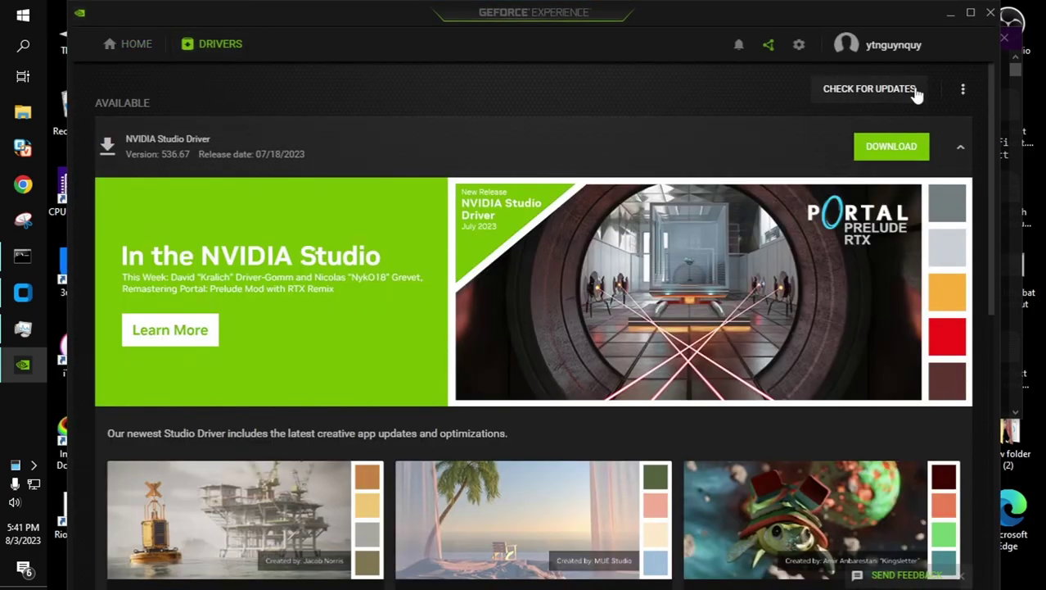
{"action": "left_click", "coordinate": [881, 95]}
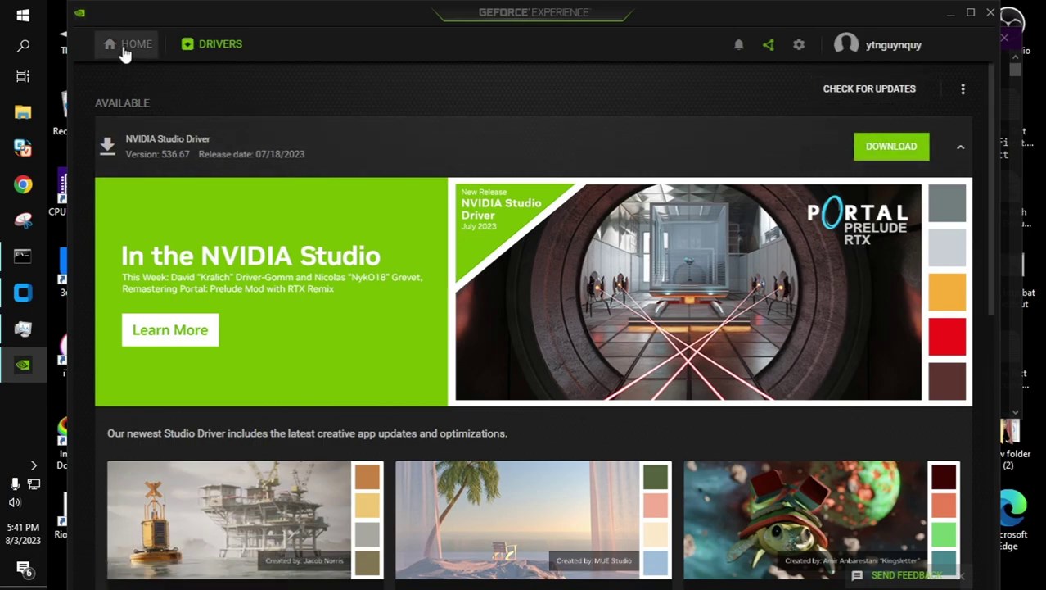
{"action": "left_click", "coordinate": [990, 13]}
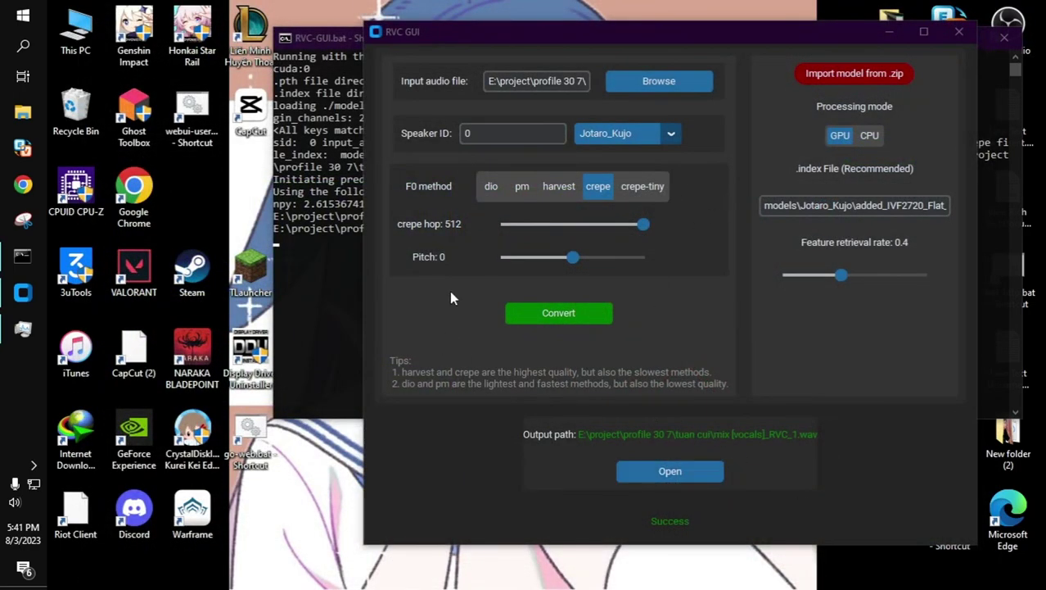
Step: Play the converted vocal file from RVC GUI in a maximized player, skip ahead past 00:14, and lower the volume
{"action": "left_click", "coordinate": [684, 480]}
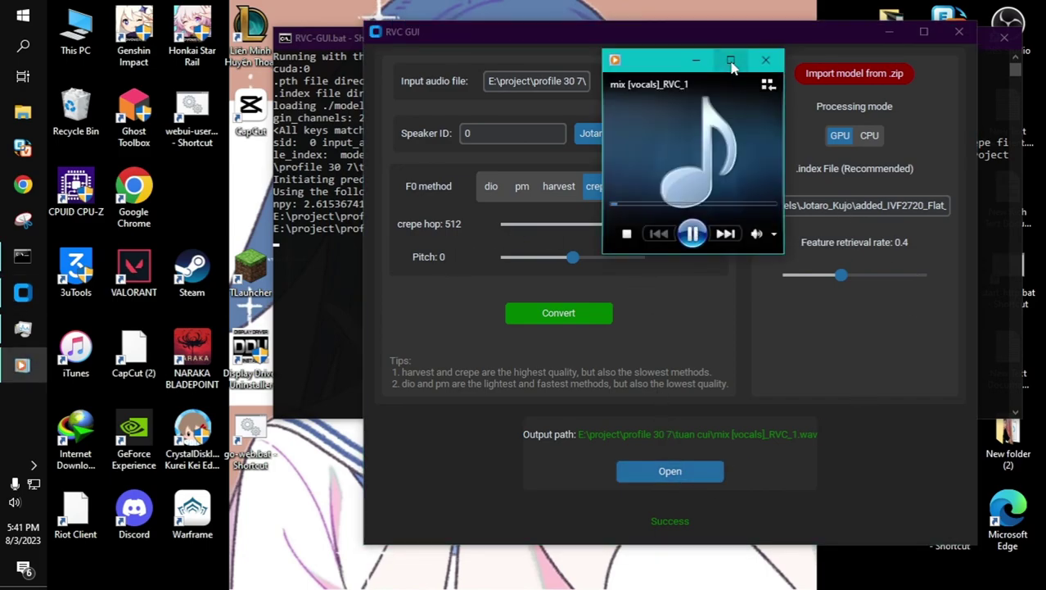
{"action": "left_click", "coordinate": [731, 63]}
{"action": "left_click_drag", "start_coordinate": [97, 540], "coordinate": [136, 549]}
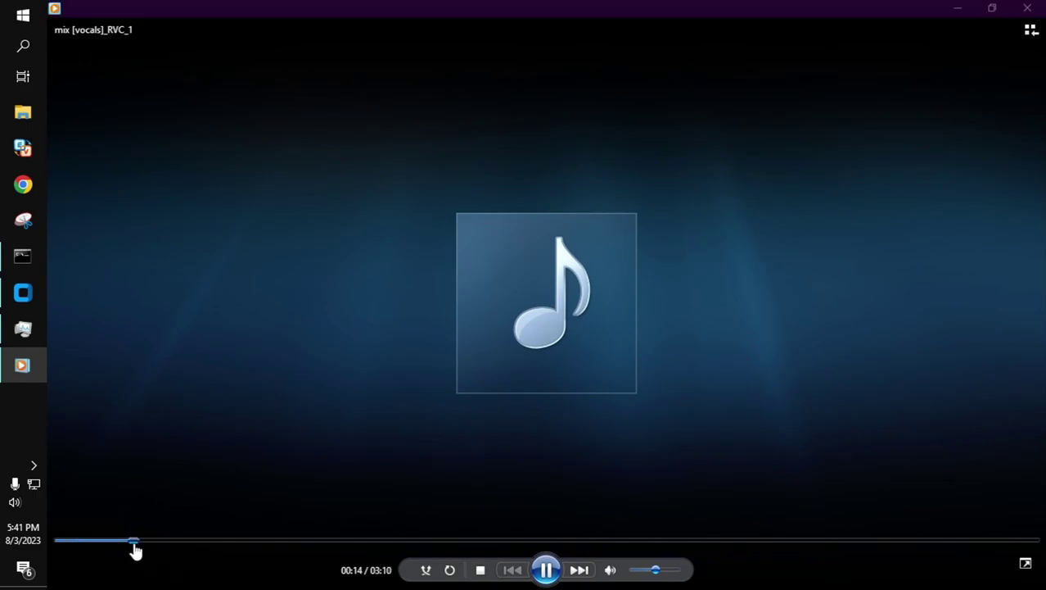
{"action": "left_click", "coordinate": [182, 545]}
{"action": "key", "text": "XF86AudioLowerVolume"}
{"action": "key", "text": "XF86AudioLowerVolume"}
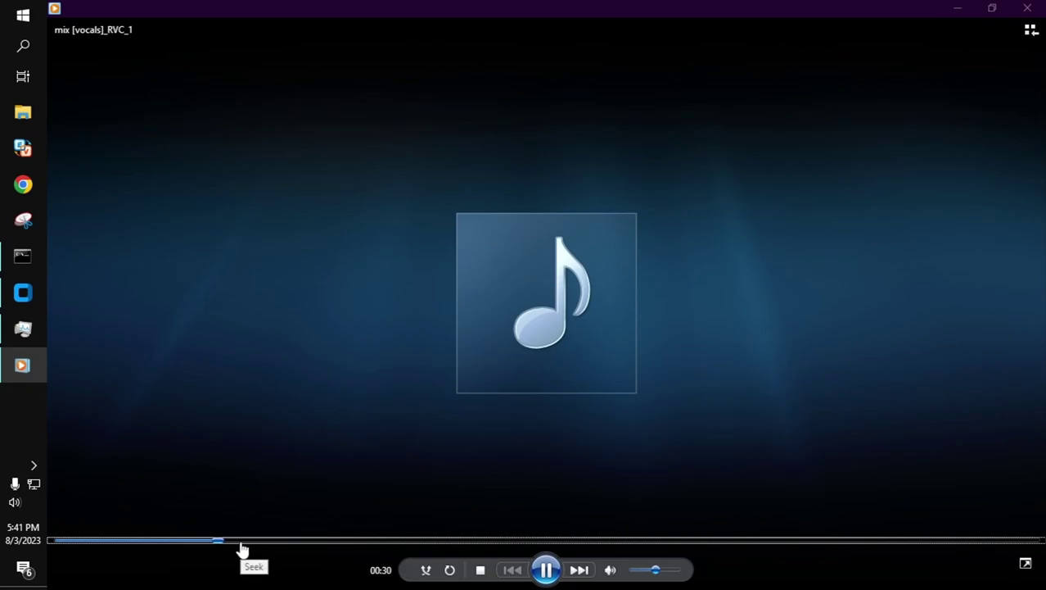
Step: Restore the media player to its small window, move it aside to see the conversion settings, and close it
{"action": "double_click", "coordinate": [928, 9]}
{"action": "left_click_drag", "start_coordinate": [843, 37], "coordinate": [345, 159]}
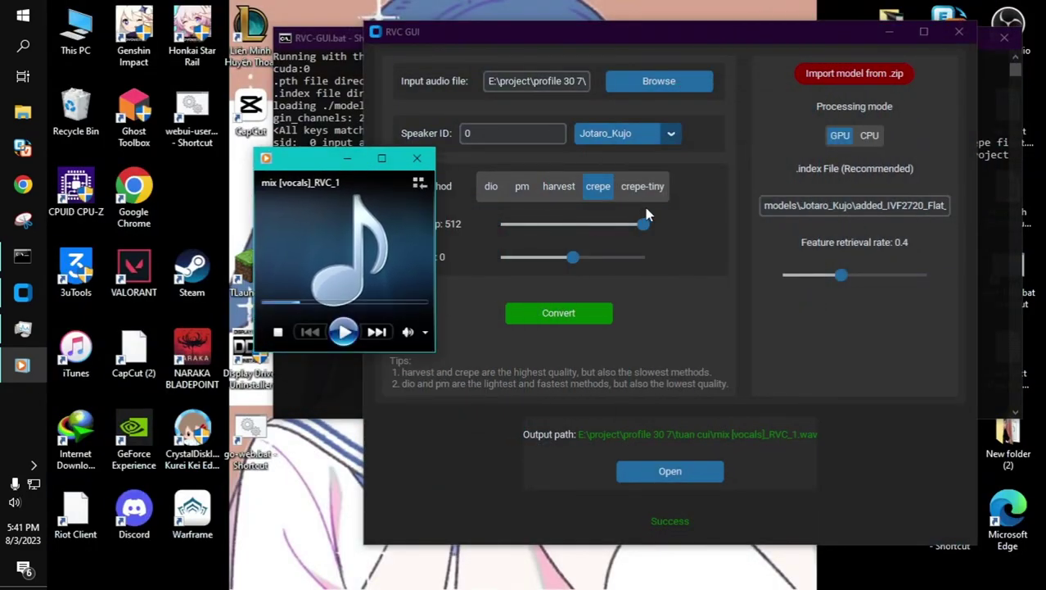
{"action": "left_click", "coordinate": [417, 158]}
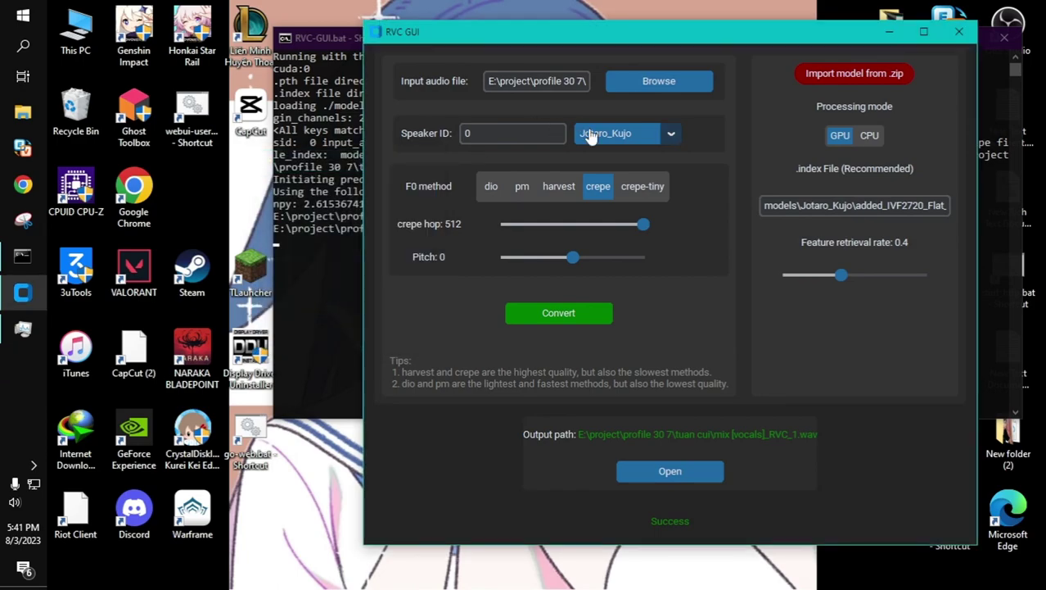
Step: Load 12.mp3 from the project\mix\vpop\sóng job folder on drive E as the input audio file
{"action": "left_click", "coordinate": [659, 81]}
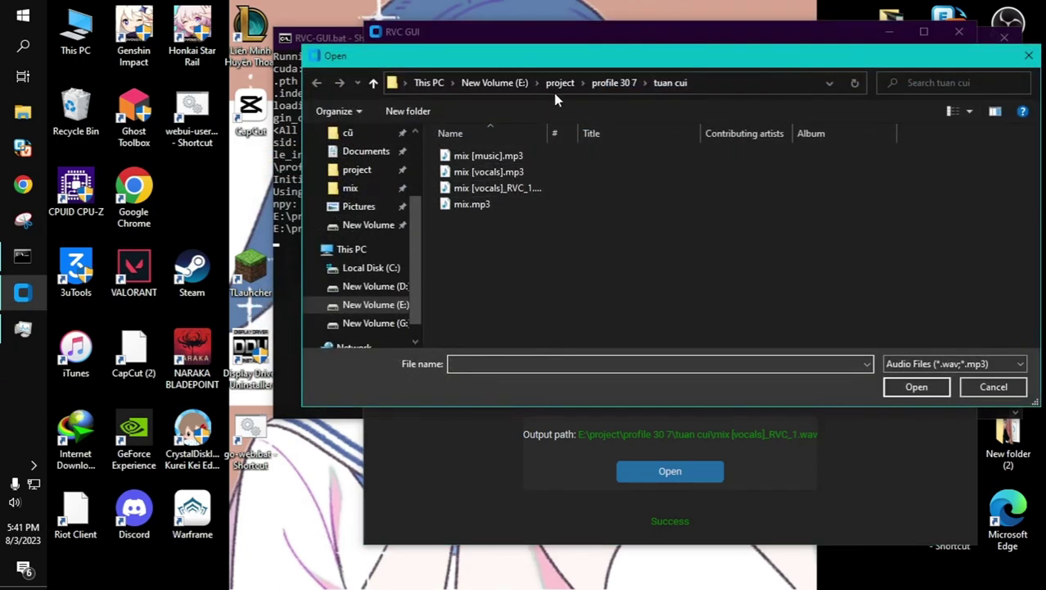
{"action": "left_click", "coordinate": [598, 85]}
{"action": "left_click", "coordinate": [561, 84]}
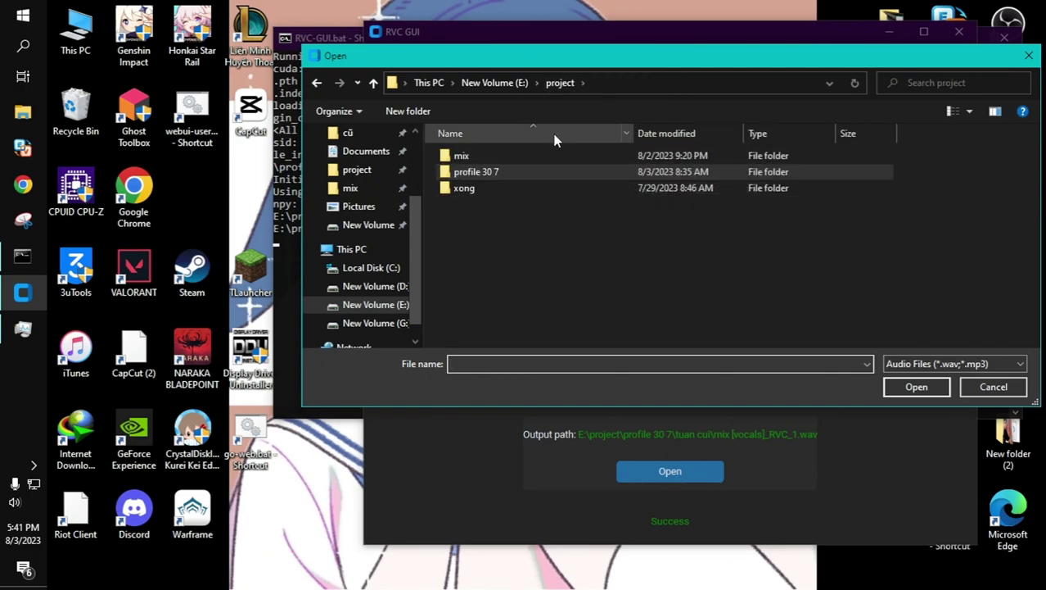
{"action": "double_click", "coordinate": [485, 154]}
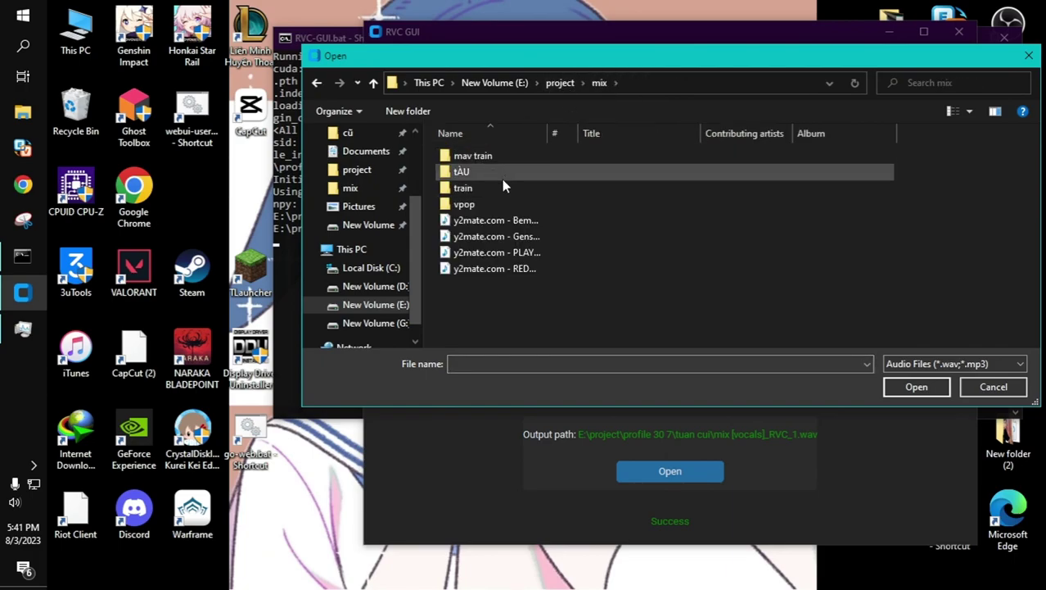
{"action": "double_click", "coordinate": [501, 204]}
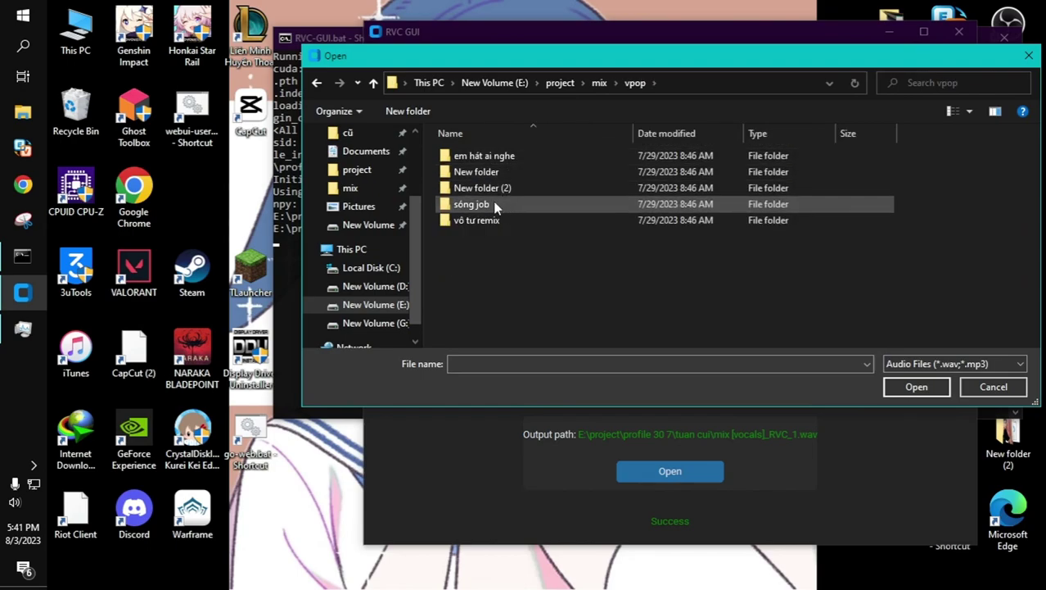
{"action": "double_click", "coordinate": [495, 205]}
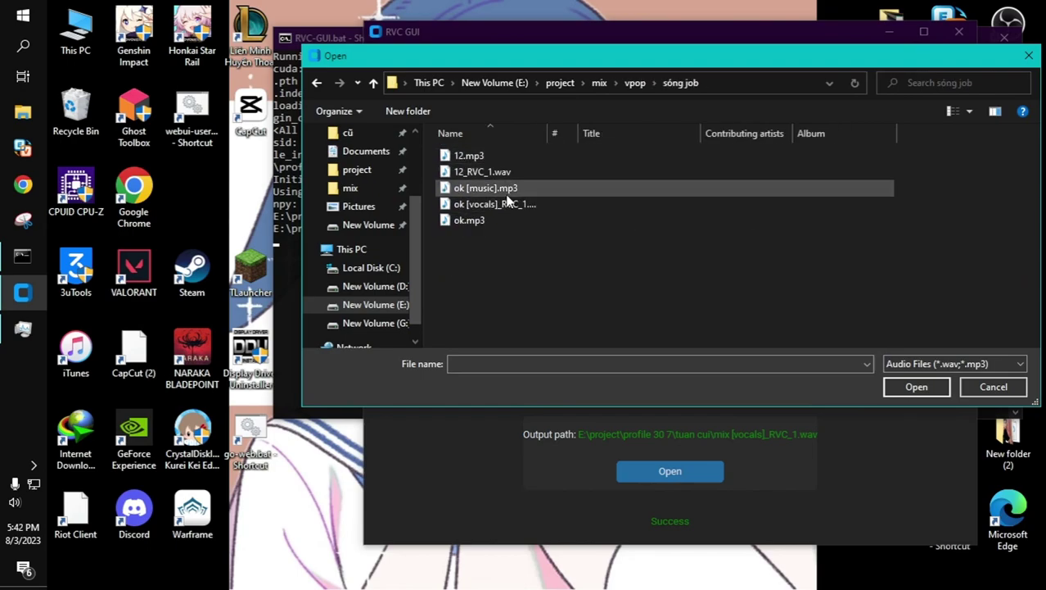
{"action": "left_click", "coordinate": [498, 205]}
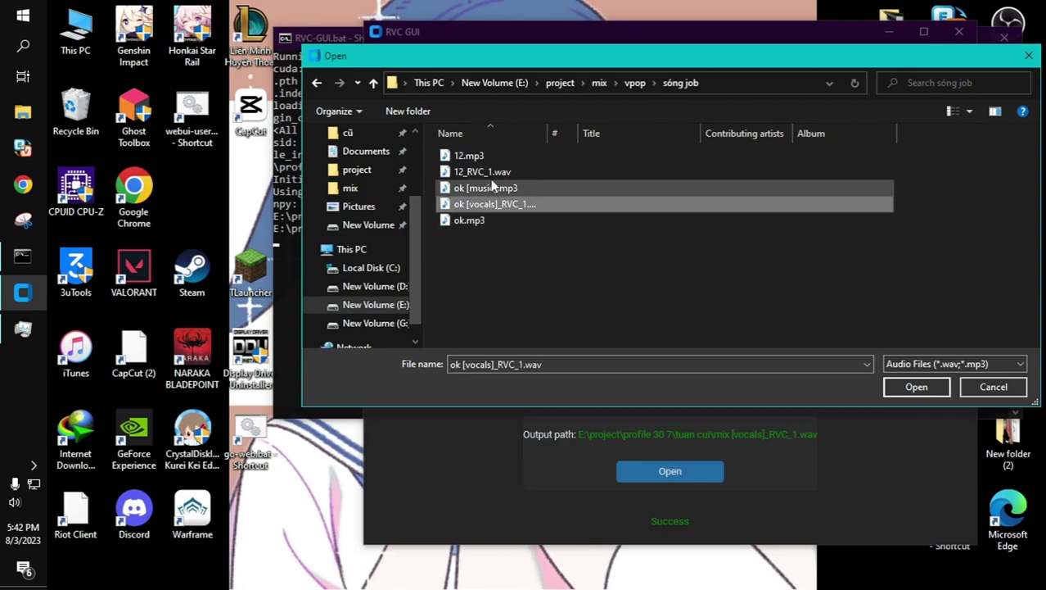
{"action": "left_click", "coordinate": [518, 156]}
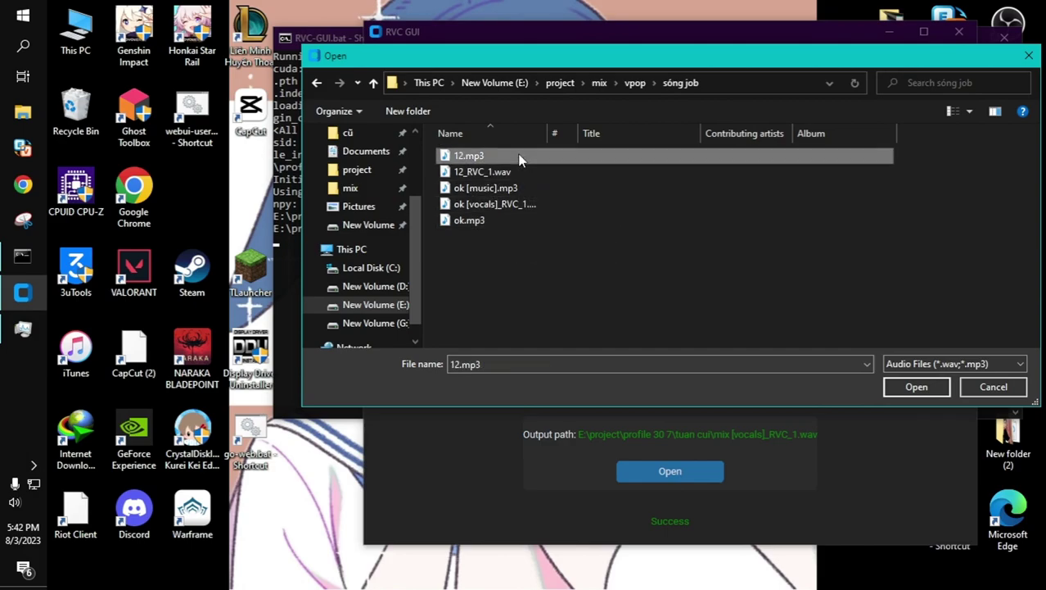
{"action": "double_click", "coordinate": [641, 155]}
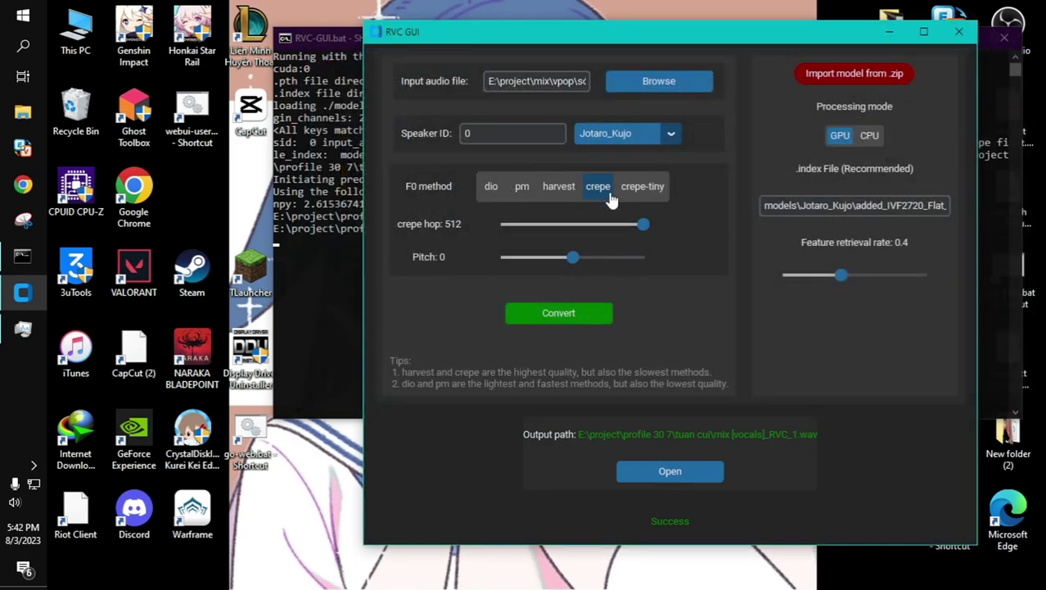
Step: Start converting the loaded audio with crepe, and minimize RVC GUI and its console window
{"action": "left_click", "coordinate": [573, 311]}
{"action": "left_click_drag", "start_coordinate": [757, 41], "coordinate": [618, 39]}
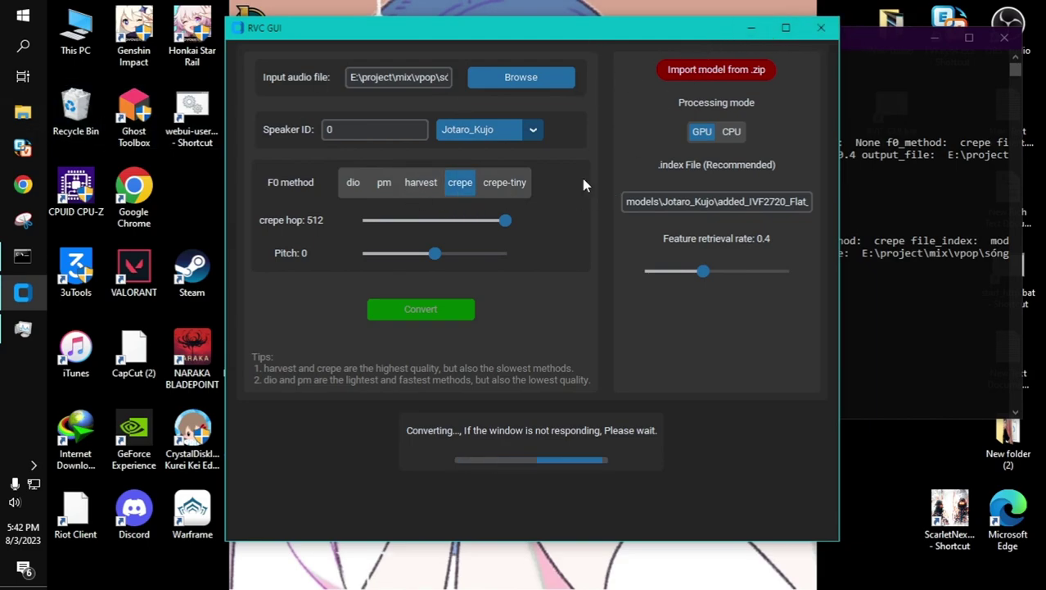
{"action": "left_click", "coordinate": [755, 29]}
{"action": "left_click", "coordinate": [935, 38]}
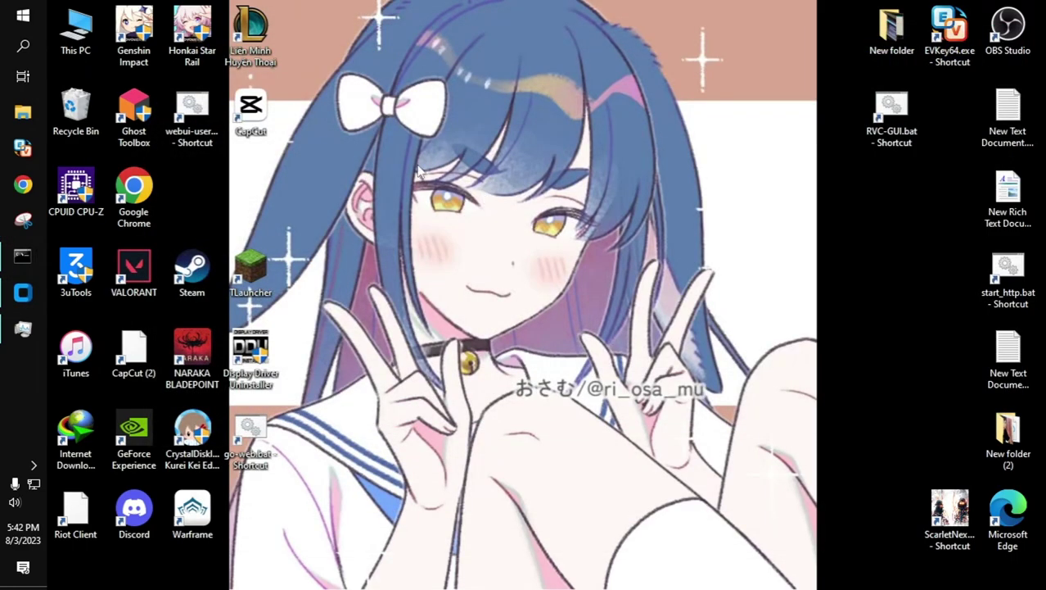
Step: Move the CapCut and RVC-GUI.bat desktop shortcuts next to EVKey64, and create a new project named test in maximized CapCut
{"action": "left_click_drag", "start_coordinate": [265, 117], "coordinate": [946, 230]}
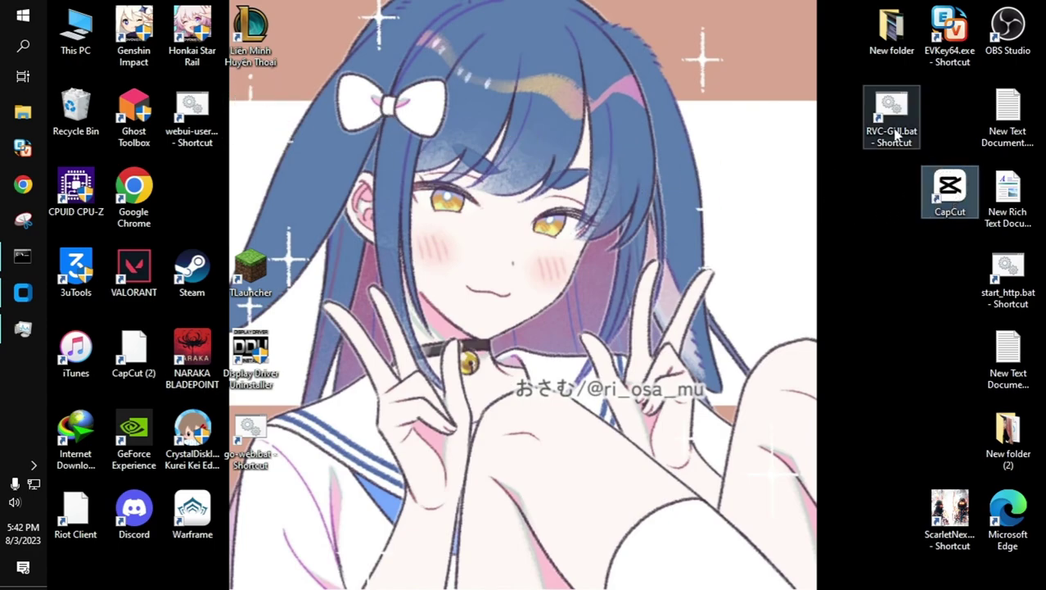
{"action": "left_click_drag", "start_coordinate": [907, 145], "coordinate": [966, 145]}
{"action": "double_click", "coordinate": [965, 195]}
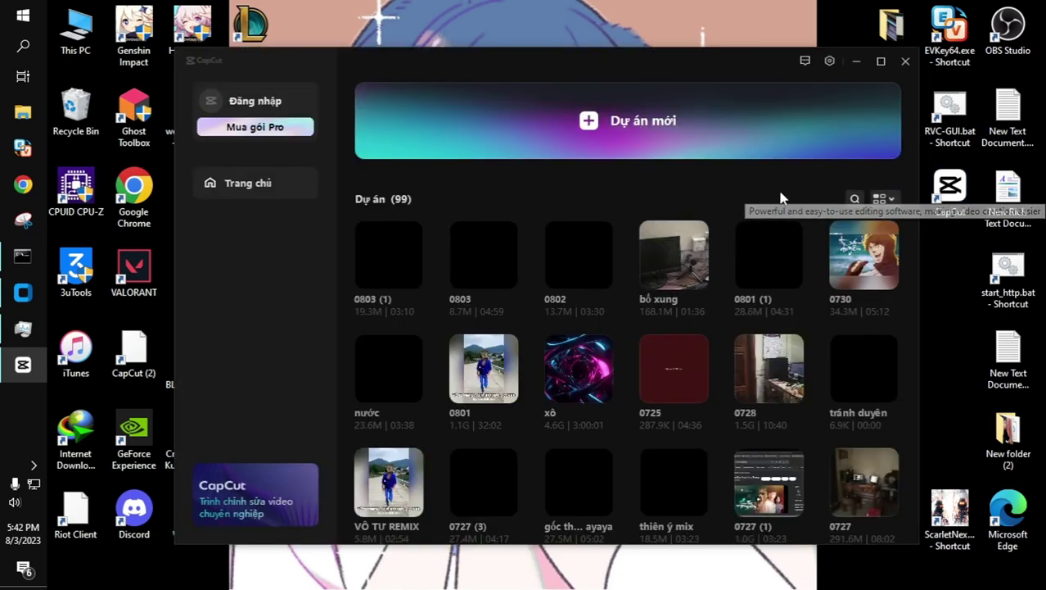
{"action": "left_click", "coordinate": [881, 61]}
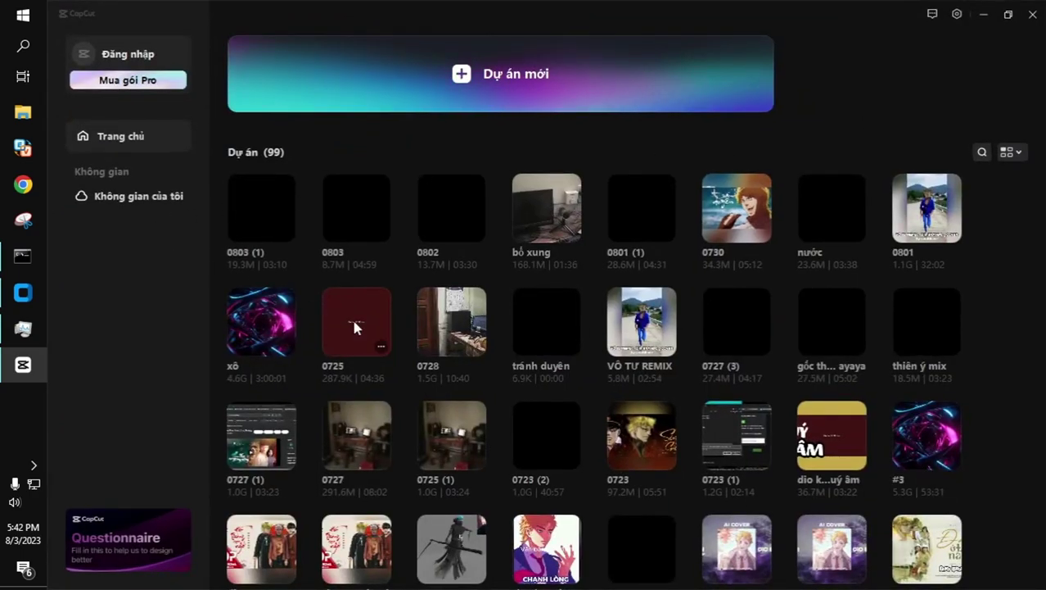
{"action": "left_click", "coordinate": [496, 97]}
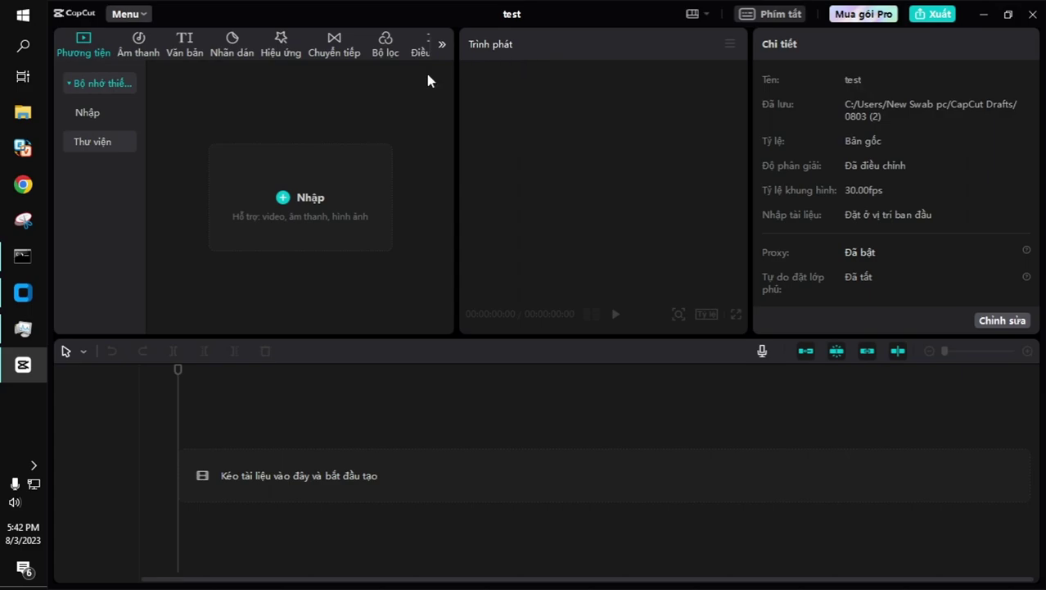
Step: Start a media import and browse to the project\mix\vpop\sóng job folder on drive E
{"action": "left_click", "coordinate": [300, 214]}
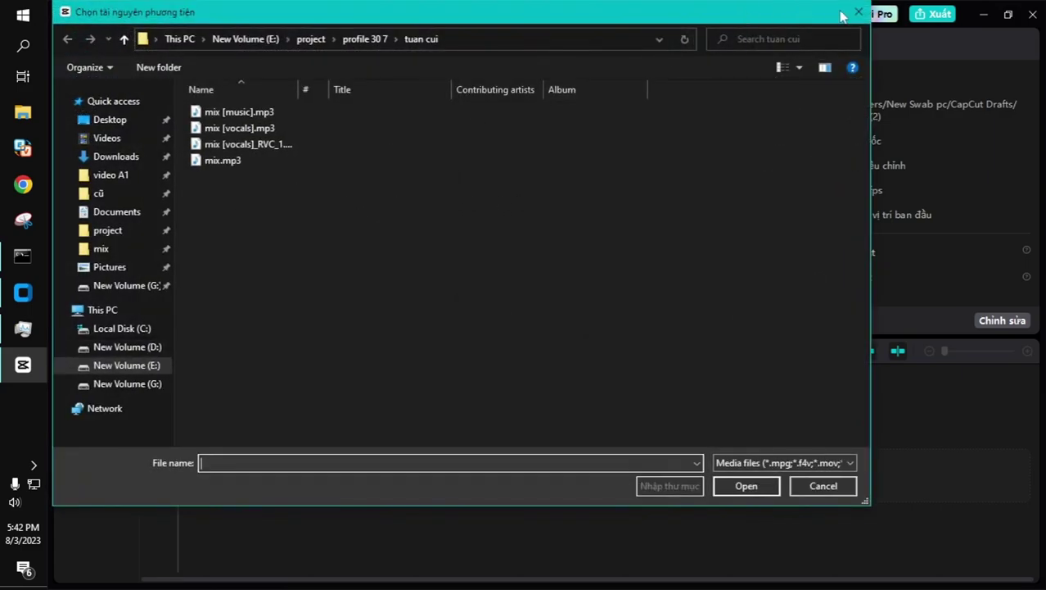
{"action": "left_click", "coordinate": [312, 38]}
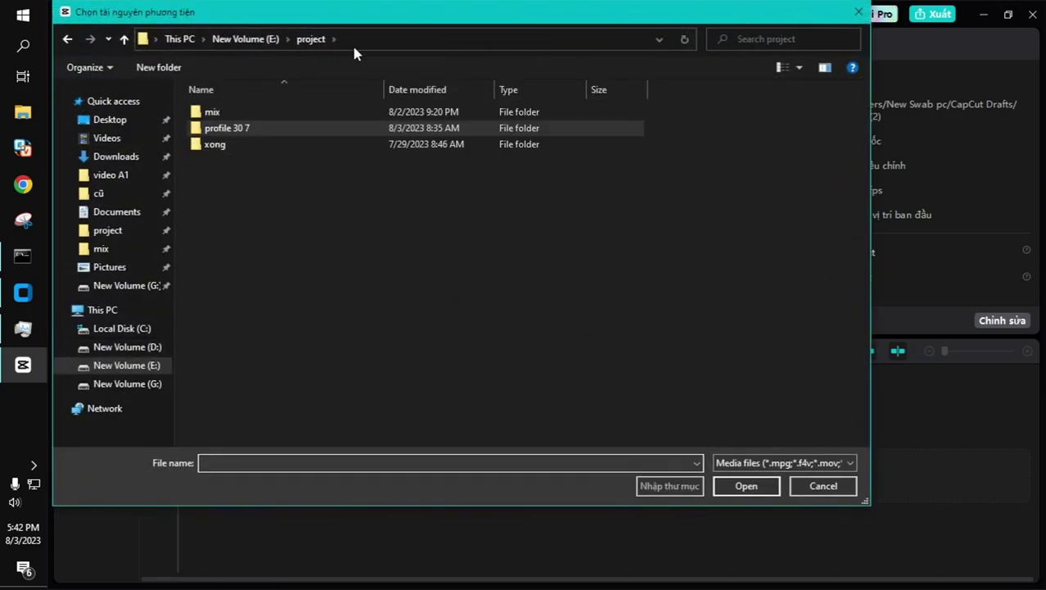
{"action": "double_click", "coordinate": [267, 119]}
{"action": "double_click", "coordinate": [257, 159]}
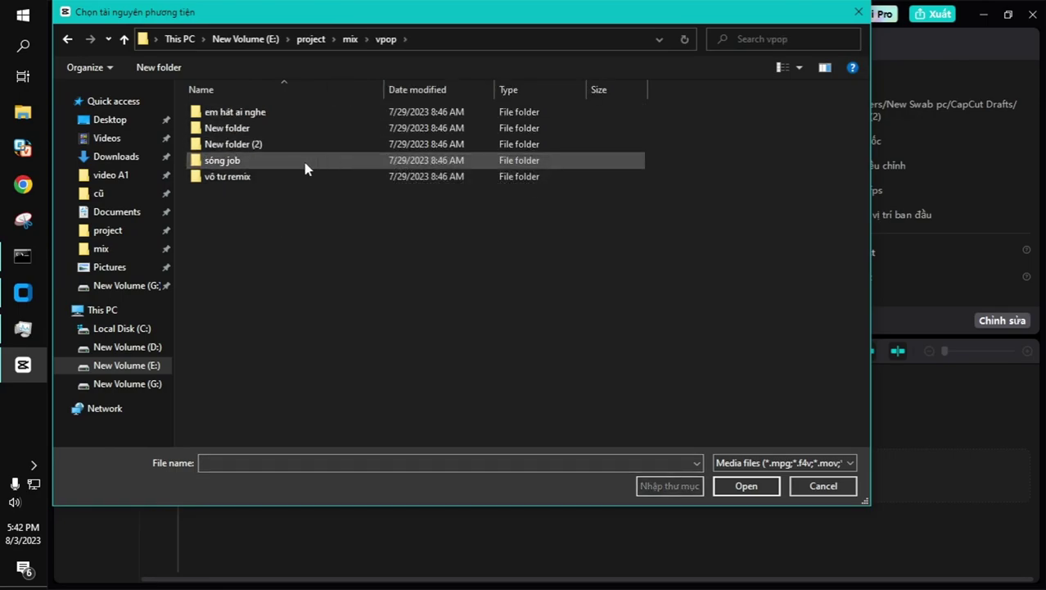
{"action": "double_click", "coordinate": [305, 168]}
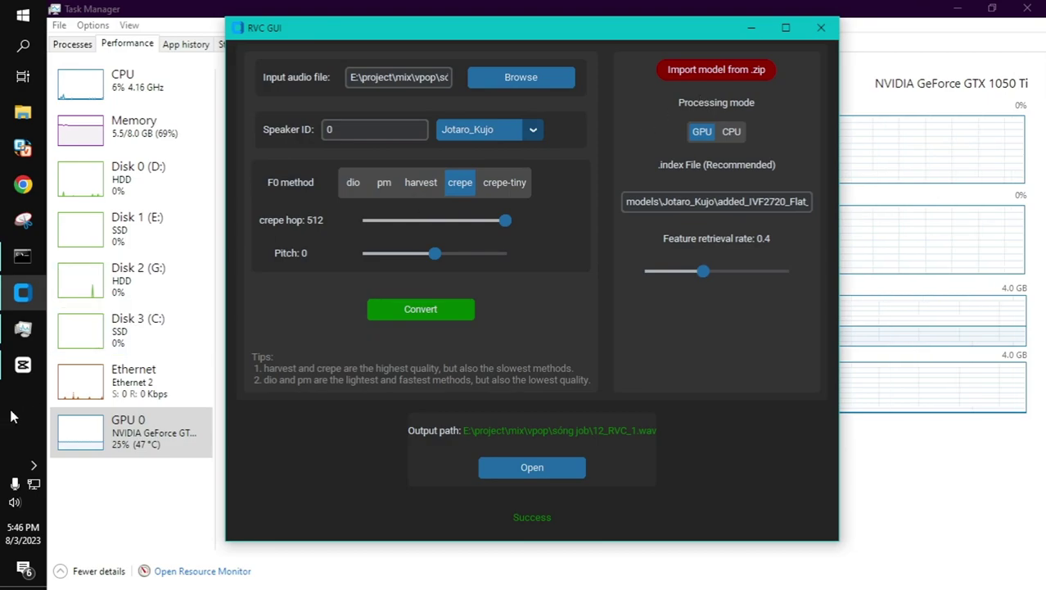
Step: Minimize RVC GUI, return to the CapCut import dialog, and import 12_RVC_1.wav and ok [music].mp3 together
{"action": "left_click", "coordinate": [751, 28]}
{"action": "key", "text": "alt+Tab"}
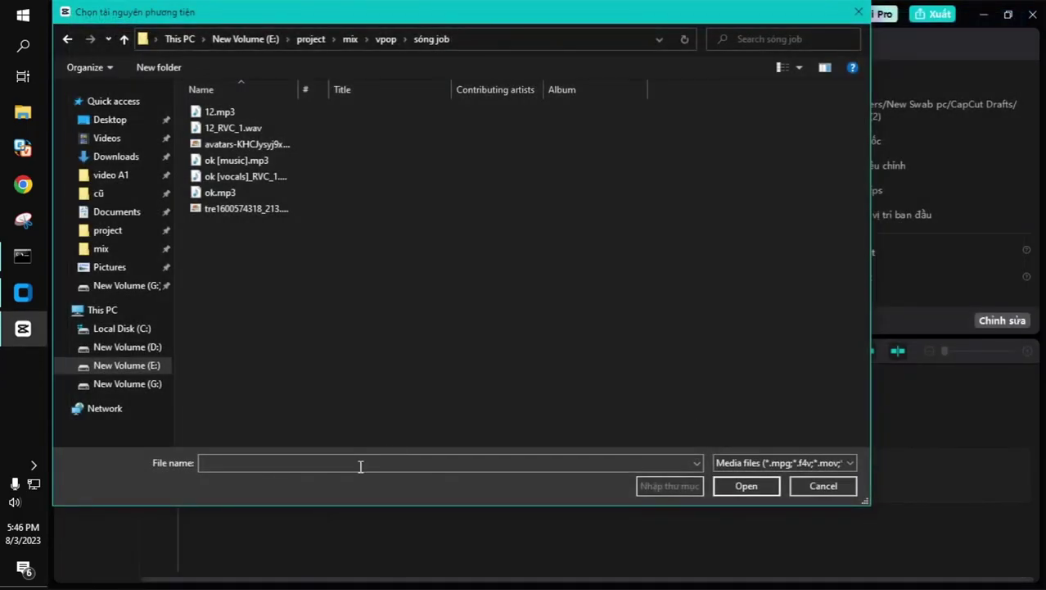
{"action": "left_click", "coordinate": [280, 128]}
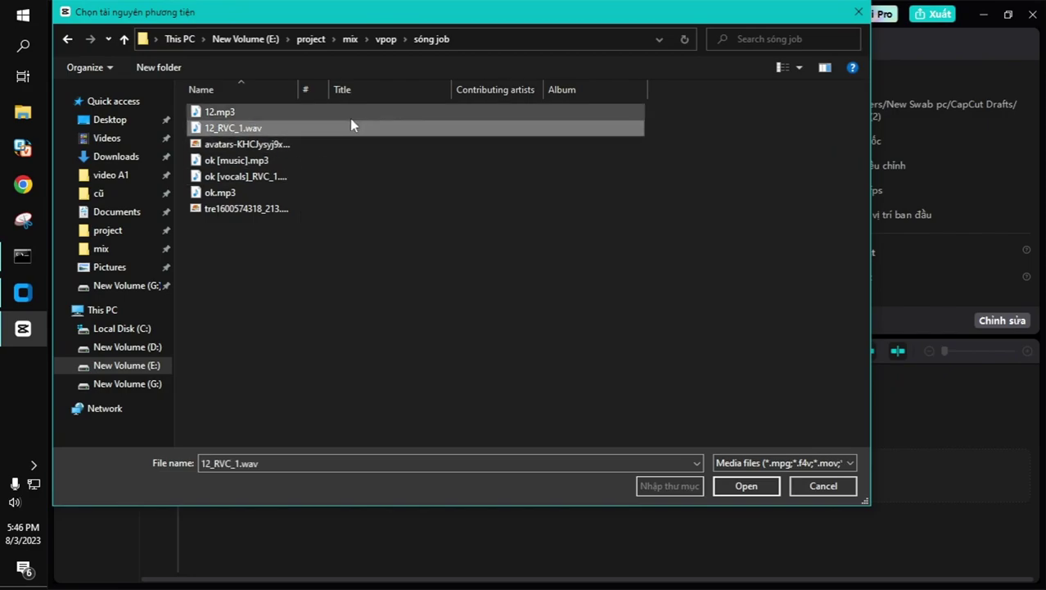
{"action": "left_click", "coordinate": [278, 162]}
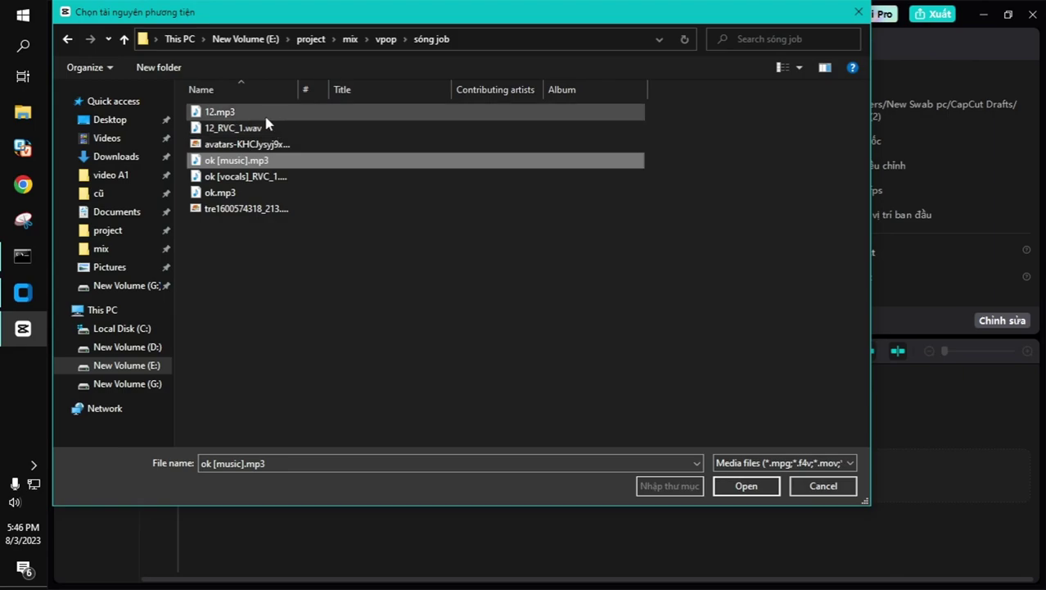
{"action": "left_click", "coordinate": [266, 128], "text": "ctrl"}
{"action": "left_click", "coordinate": [715, 488]}
Step: Place both imported audio files on the timeline, with ok [music].mp3 on a track below 12_RVC_1.wav, both starting at 00:00
{"action": "left_click_drag", "start_coordinate": [323, 164], "coordinate": [229, 463]}
{"action": "scroll", "coordinate": [246, 462], "scroll_direction": "up", "scroll_amount": 2}
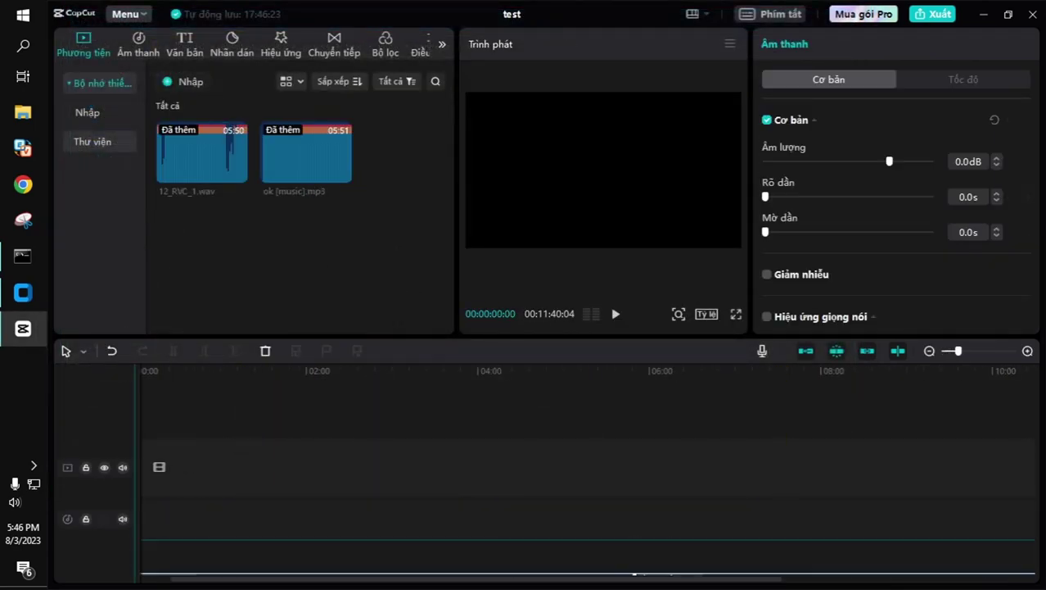
{"action": "left_click_drag", "start_coordinate": [745, 516], "coordinate": [159, 532]}
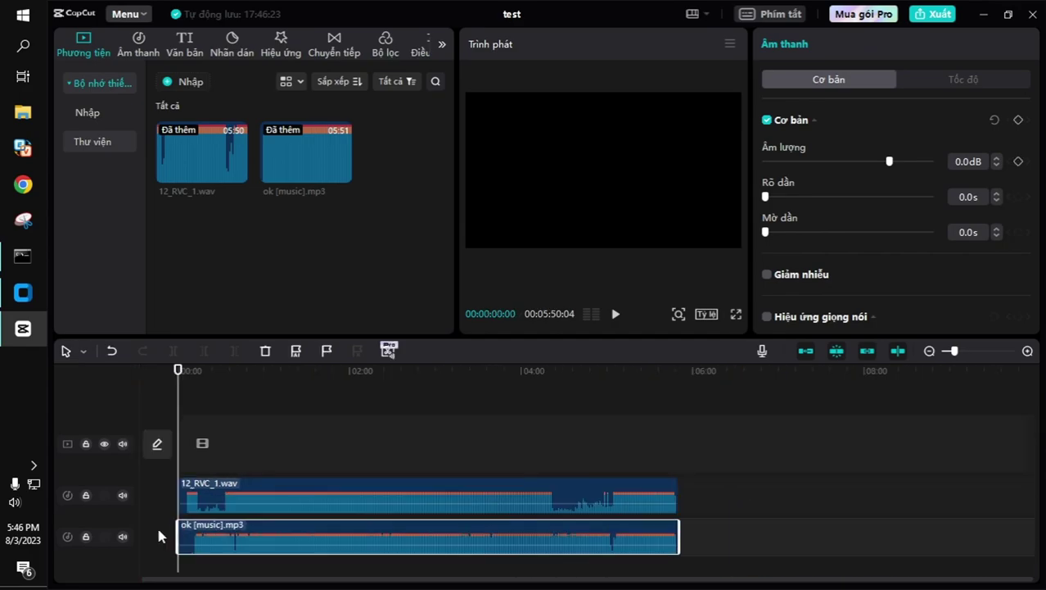
Step: Play the two stacked tracks from about 00:30, where the vocal waveform picks up again after the quiet part
{"action": "scroll", "coordinate": [217, 439], "scroll_direction": "up", "scroll_amount": 2}
{"action": "left_click", "coordinate": [172, 434]}
{"action": "scroll", "coordinate": [234, 508], "scroll_direction": "down", "scroll_amount": 2}
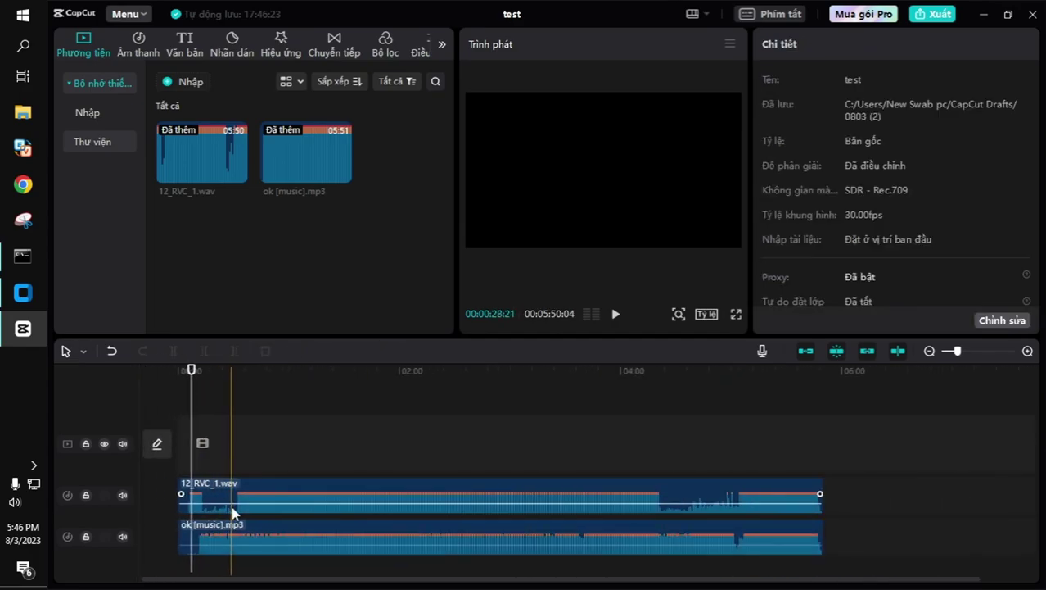
{"action": "left_click", "coordinate": [229, 534]}
{"action": "left_click", "coordinate": [252, 507]}
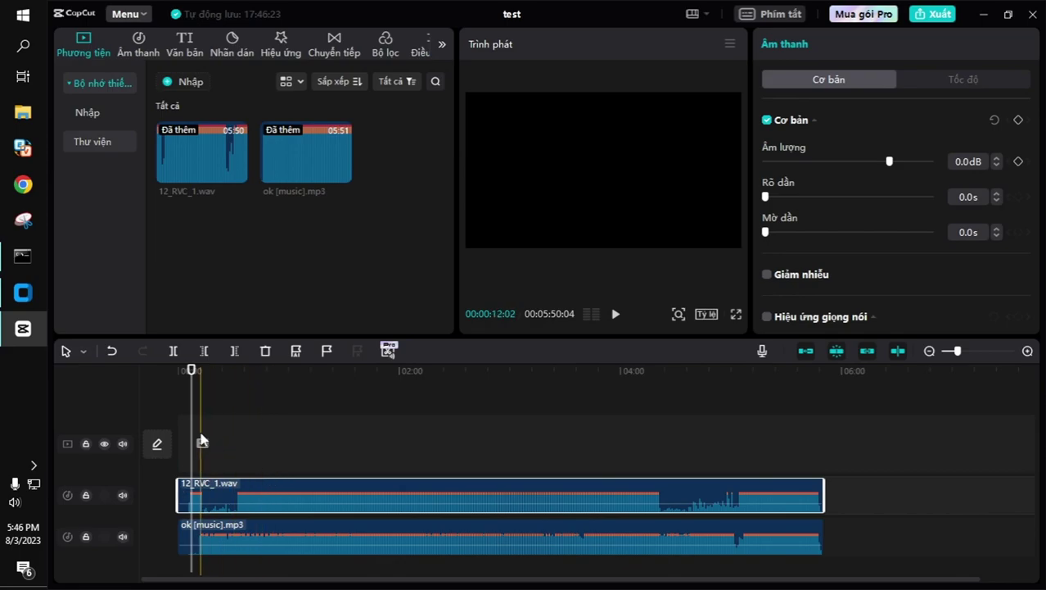
{"action": "left_click", "coordinate": [235, 430]}
{"action": "scroll", "coordinate": [292, 418], "scroll_direction": "up", "scroll_amount": 2}
{"action": "key", "text": "space"}
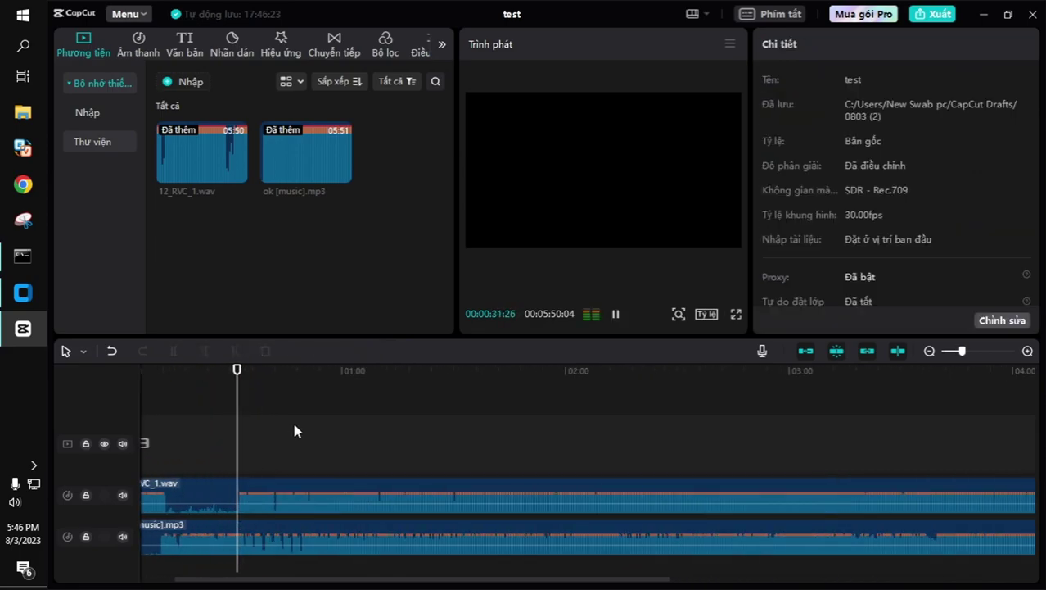
Step: Listen to the mix against the waveforms, go back to replay a passage, and pause with the playhead at 00:00:35:20
{"action": "scroll", "coordinate": [291, 419], "scroll_direction": "up", "scroll_amount": 3}
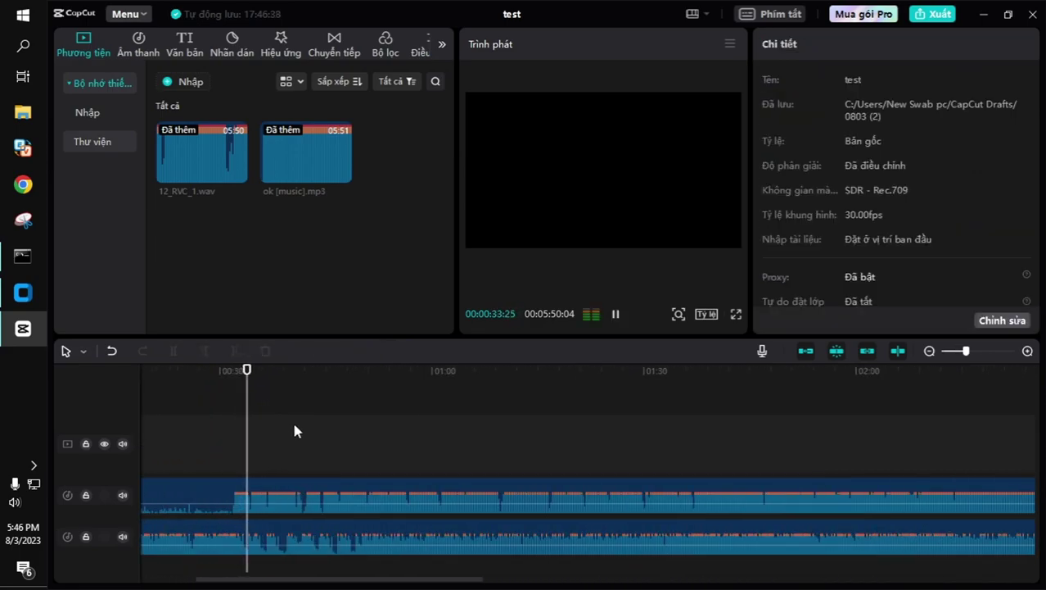
{"action": "scroll", "coordinate": [295, 427], "scroll_direction": "down", "scroll_amount": 3}
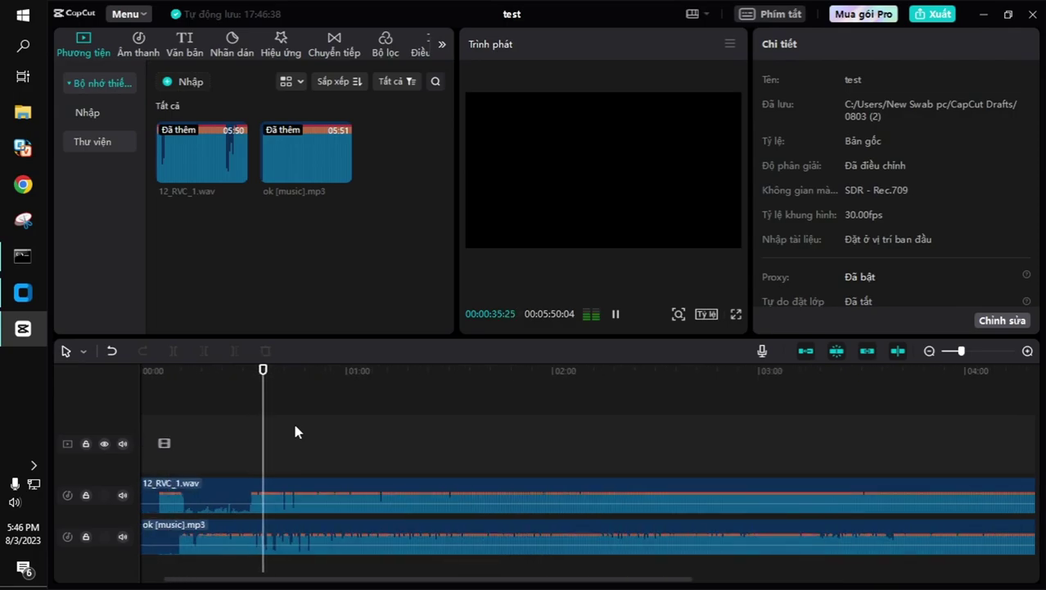
{"action": "scroll", "coordinate": [283, 432], "scroll_direction": "up", "scroll_amount": 5}
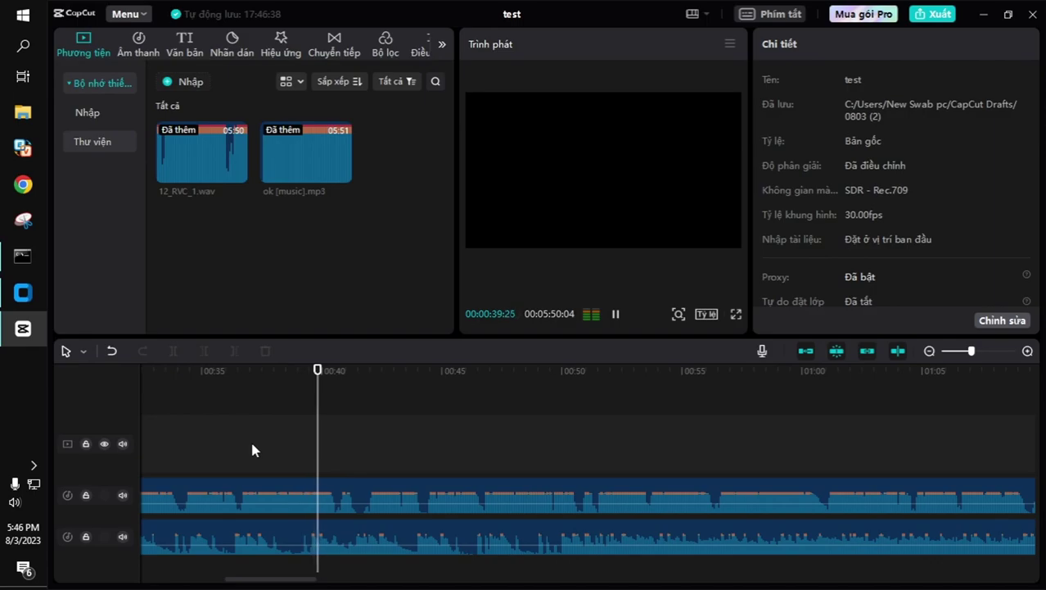
{"action": "left_click", "coordinate": [217, 458]}
{"action": "scroll", "coordinate": [222, 457], "scroll_direction": "up", "scroll_amount": 2}
{"action": "scroll", "coordinate": [221, 457], "scroll_direction": "up", "scroll_amount": 1}
{"action": "key", "text": "space"}
{"action": "mouse_move", "coordinate": [222, 459]}
{"action": "left_mouse_down"}
{"action": "mouse_move", "coordinate": [238, 476]}
{"action": "mouse_move", "coordinate": [211, 461]}
{"action": "left_mouse_up"}
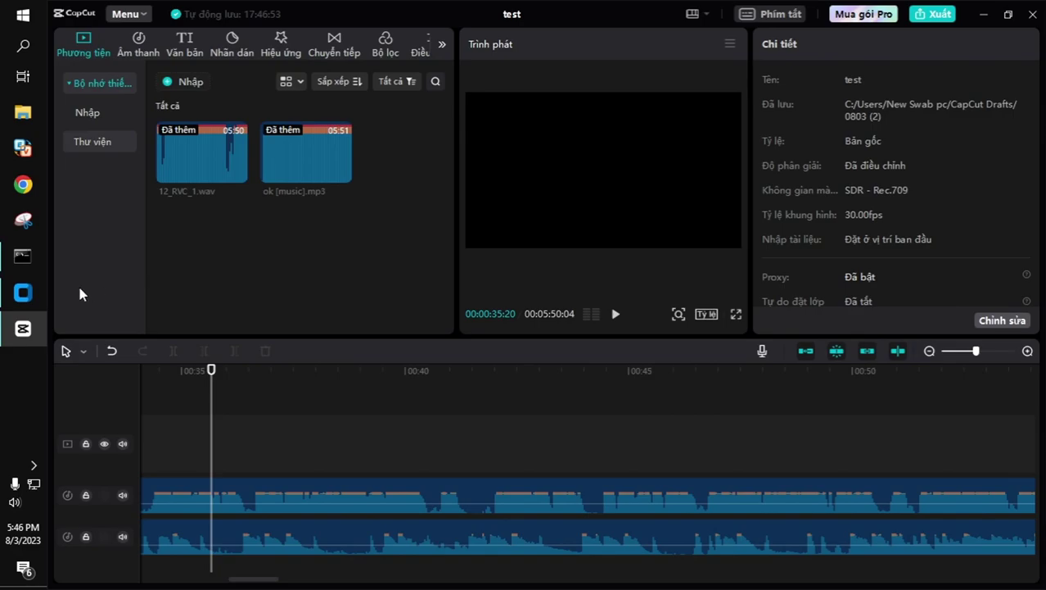
Step: Switch to RVC GUI, convert the same audio with the harvest F0 method, and minimize the window to return to the CapCut timeline
{"action": "left_click", "coordinate": [23, 292]}
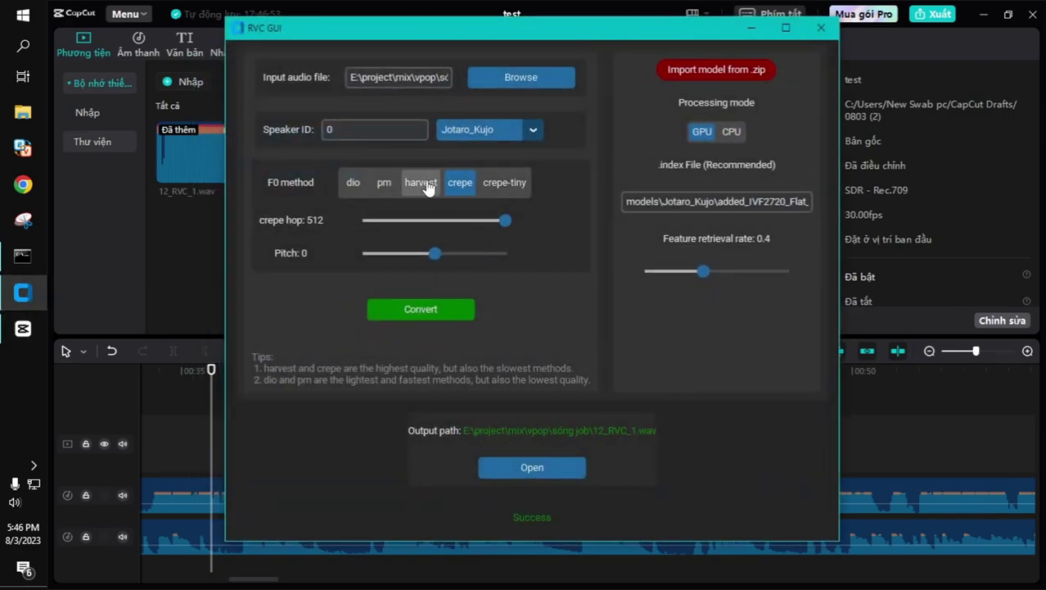
{"action": "left_click", "coordinate": [423, 183]}
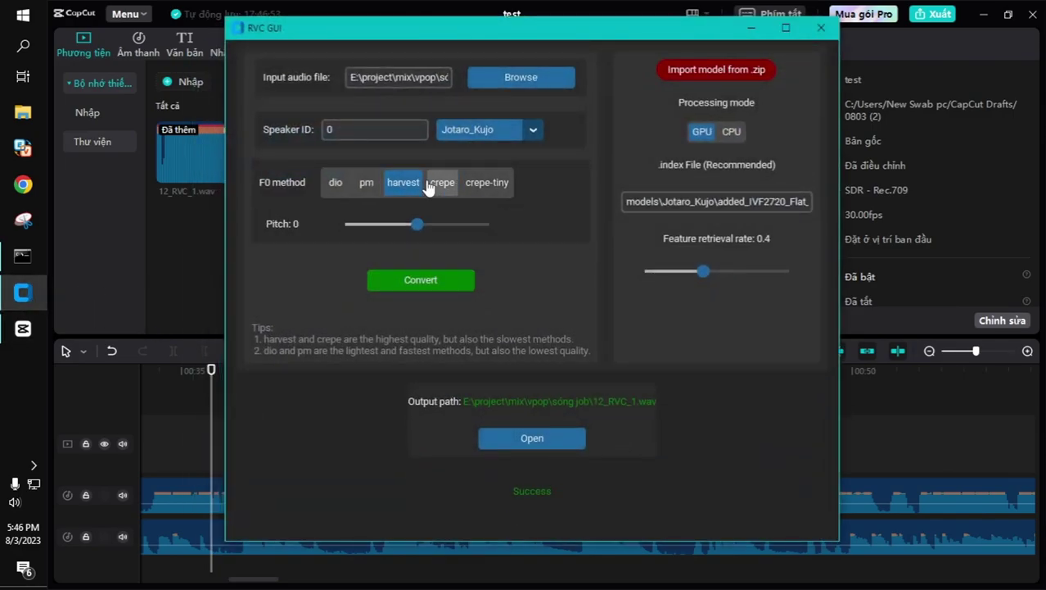
{"action": "left_click", "coordinate": [439, 281]}
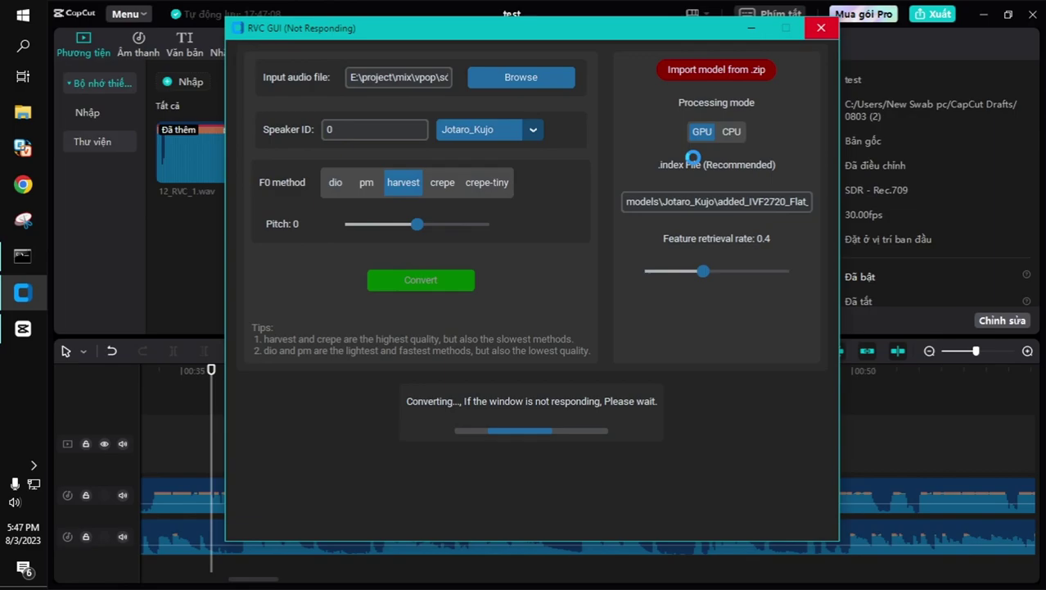
{"action": "left_click", "coordinate": [751, 28]}
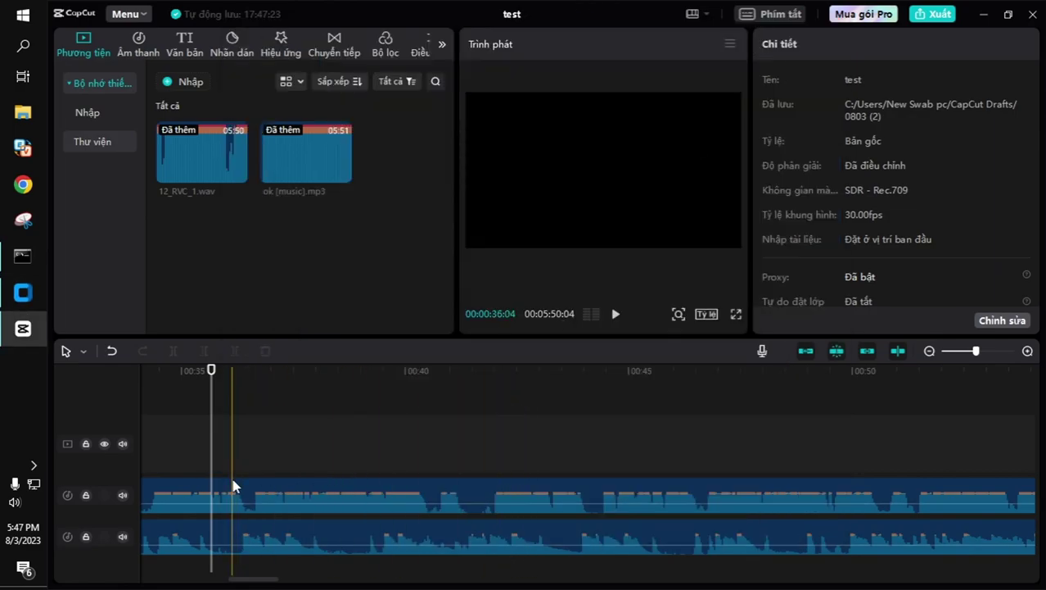
{"action": "scroll", "coordinate": [233, 487], "scroll_direction": "up", "scroll_amount": 2}
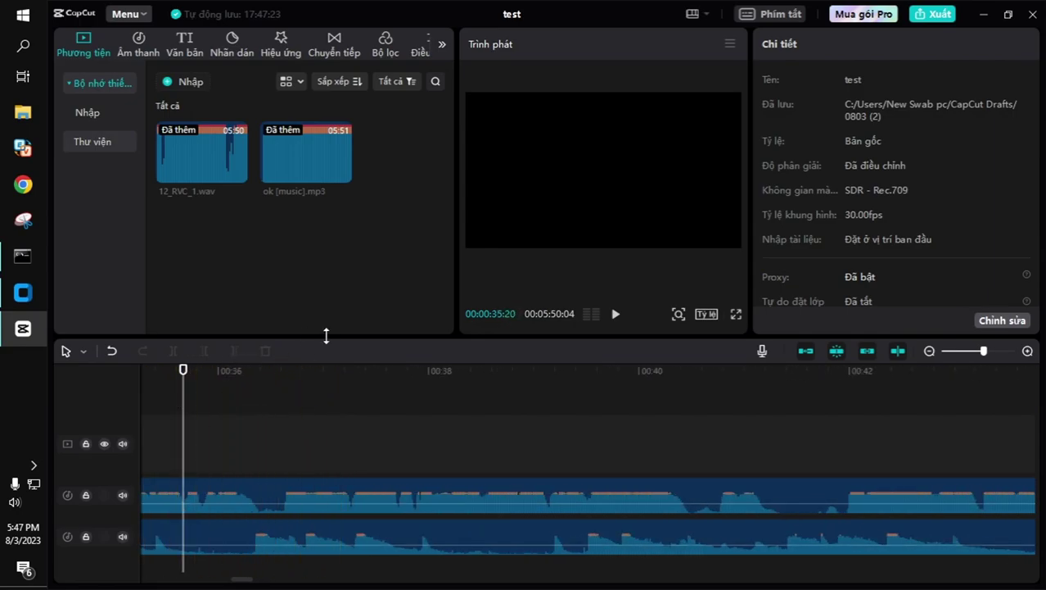
Step: Enlarge the timeline area and play the two-track mix from 00:00:35:20 to check the vocal against the music
{"action": "left_click_drag", "start_coordinate": [348, 336], "coordinate": [352, 271]}
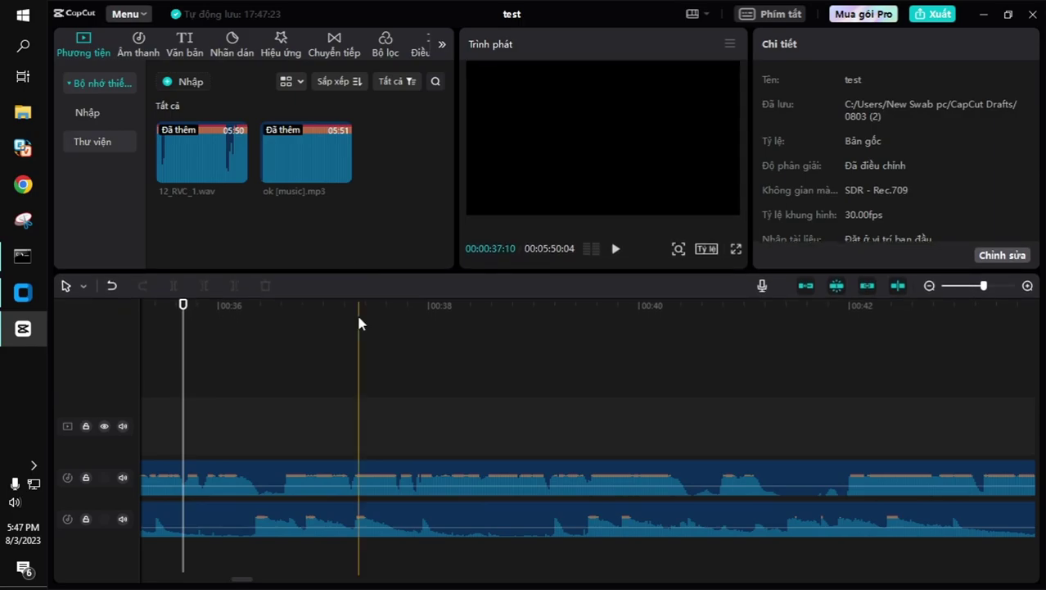
{"action": "scroll", "coordinate": [335, 423], "scroll_direction": "down", "scroll_amount": 8}
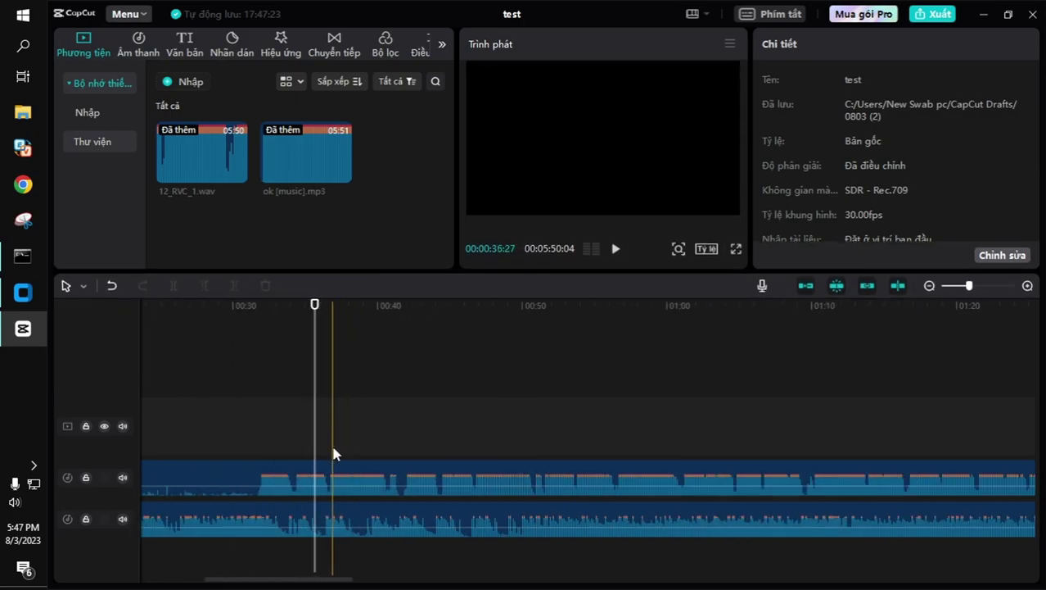
{"action": "scroll", "coordinate": [344, 456], "scroll_direction": "down", "scroll_amount": 2}
{"action": "scroll", "coordinate": [385, 455], "scroll_direction": "up", "scroll_amount": 5}
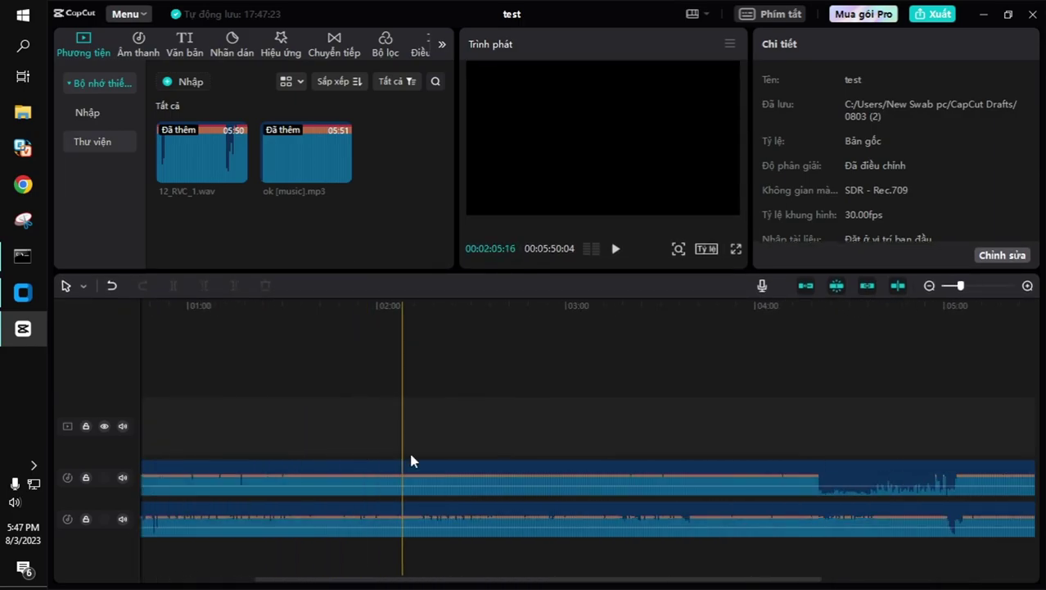
{"action": "key", "text": "space"}
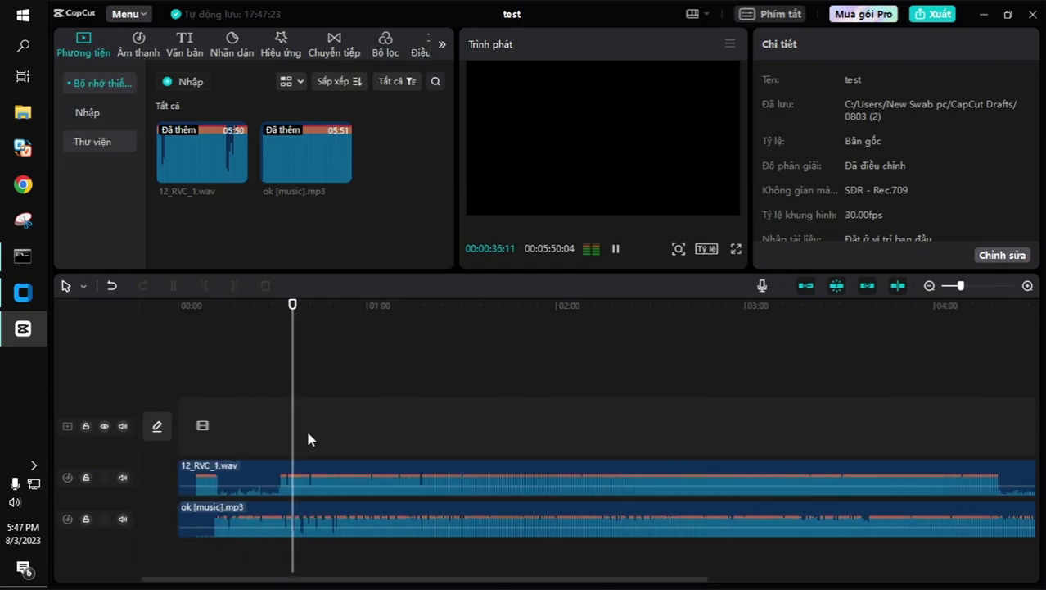
{"action": "scroll", "coordinate": [310, 427], "scroll_direction": "up", "scroll_amount": 3}
{"action": "scroll", "coordinate": [312, 438], "scroll_direction": "up", "scroll_amount": 2}
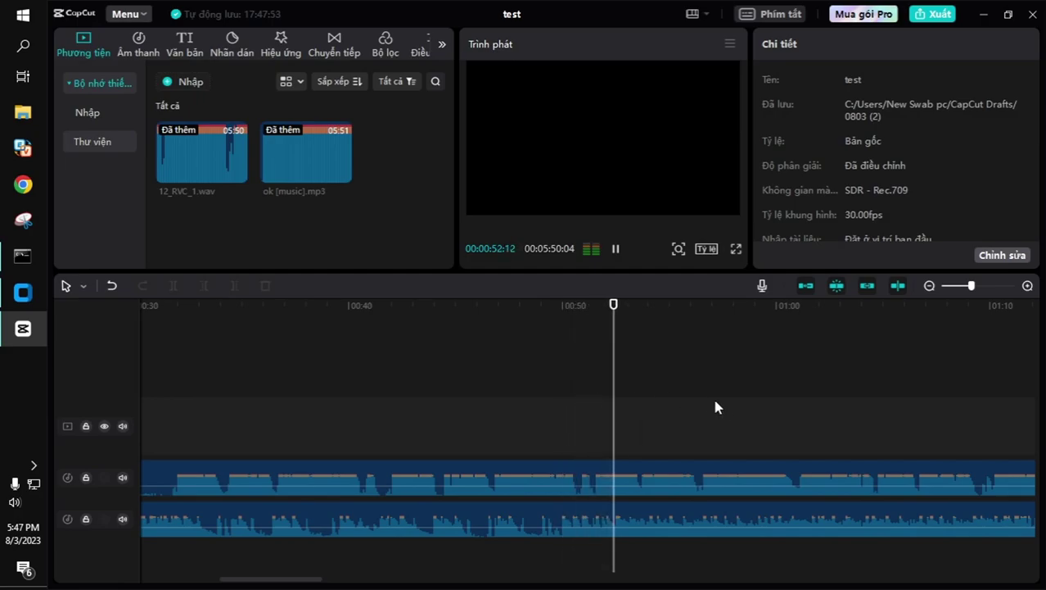
Step: Follow the playing mix along the waveforms, pause at 00:01:02:07, and minimize the CapCut window
{"action": "scroll", "coordinate": [717, 396], "scroll_direction": "down", "scroll_amount": 3}
{"action": "scroll", "coordinate": [614, 400], "scroll_direction": "up", "scroll_amount": 5}
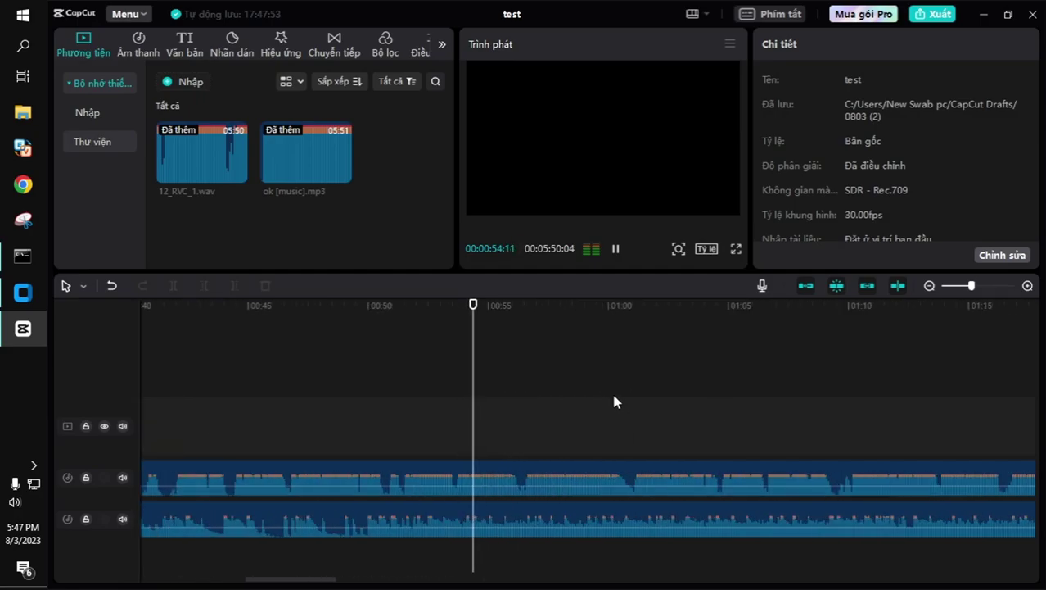
{"action": "left_click_drag", "start_coordinate": [292, 581], "coordinate": [316, 580]}
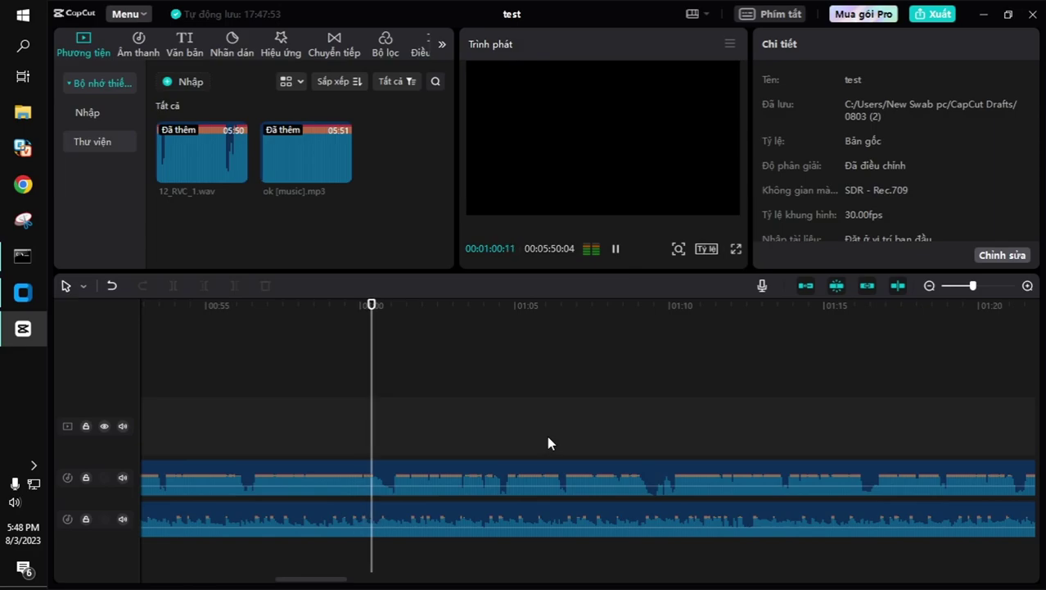
{"action": "key", "text": "space"}
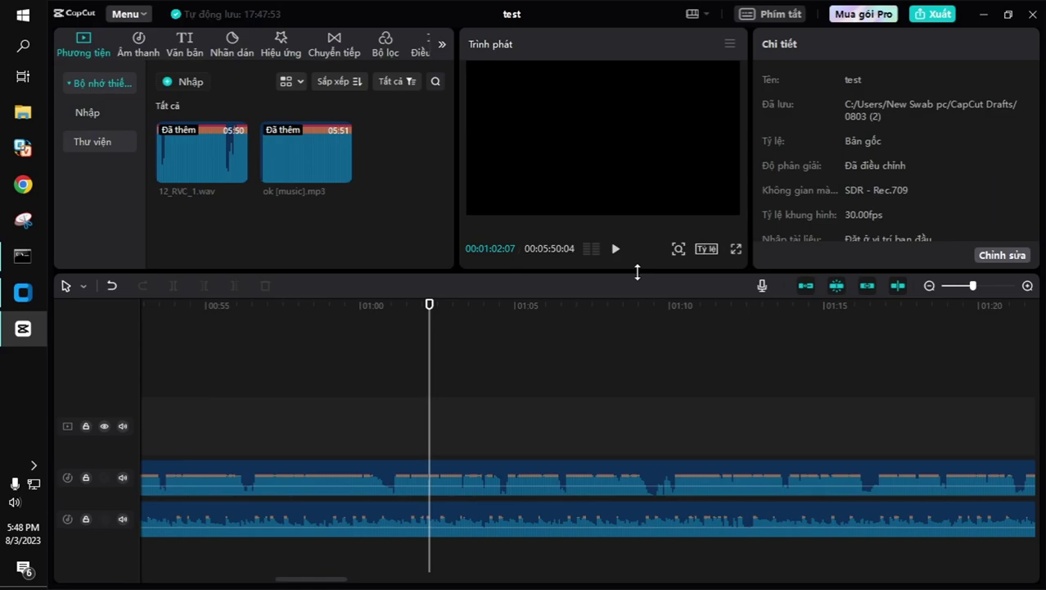
{"action": "left_click", "coordinate": [981, 14]}
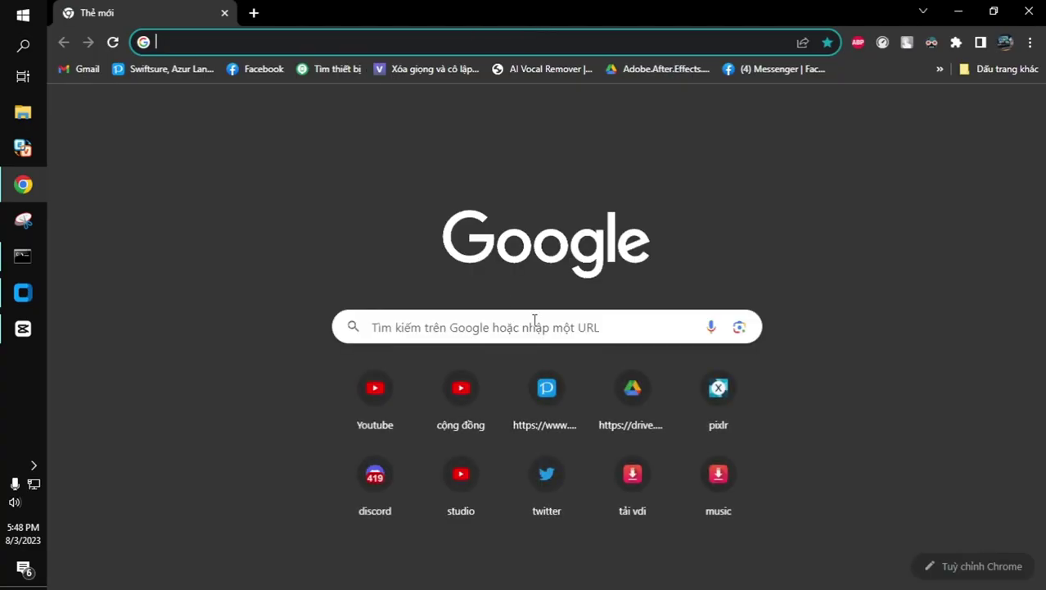
Step: Open the YouTube channel's community page in Chrome, look over the latest posts, and minimize the browser
{"action": "left_click", "coordinate": [456, 393]}
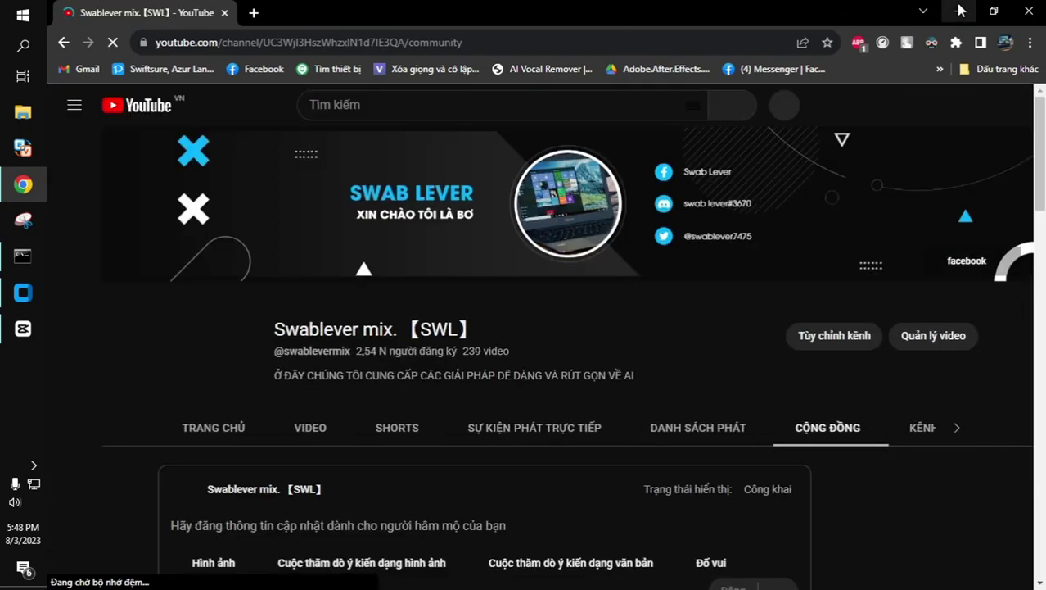
{"action": "scroll", "coordinate": [501, 356], "scroll_direction": "down", "scroll_amount": 8}
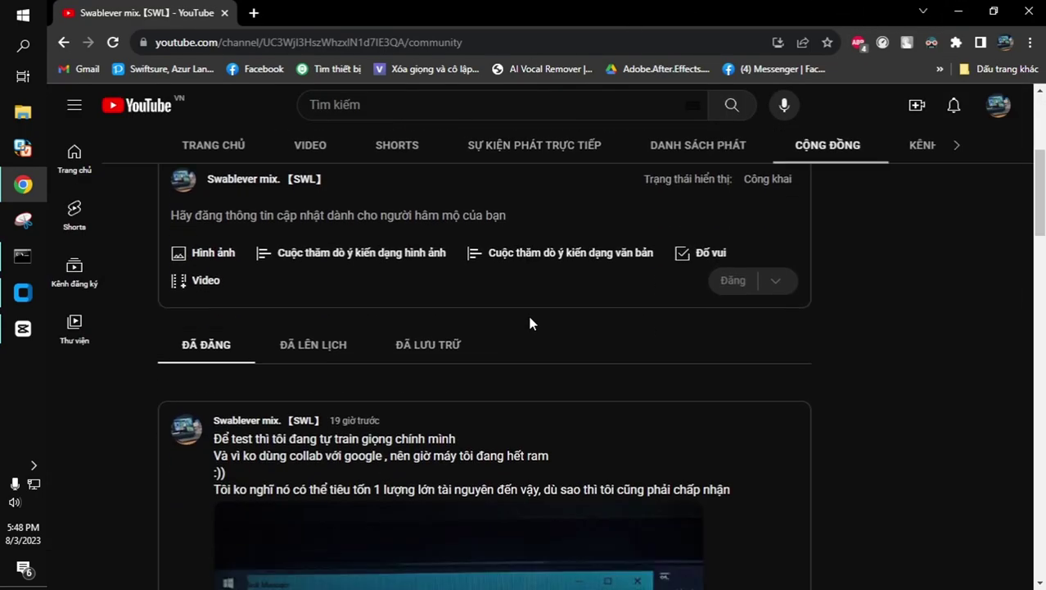
{"action": "scroll", "coordinate": [532, 326], "scroll_direction": "down", "scroll_amount": 4}
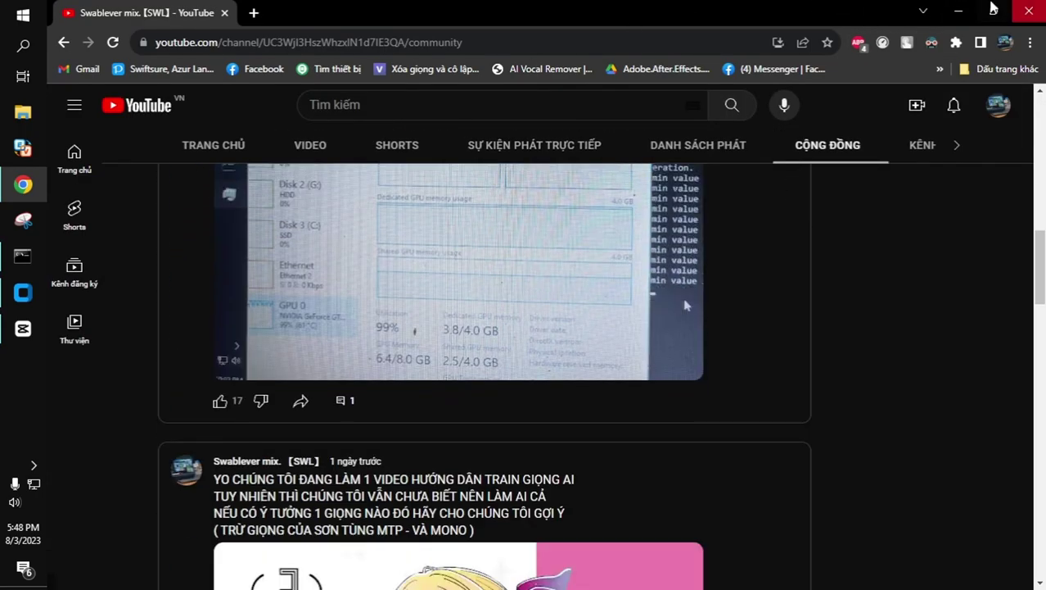
{"action": "left_click", "coordinate": [959, 11]}
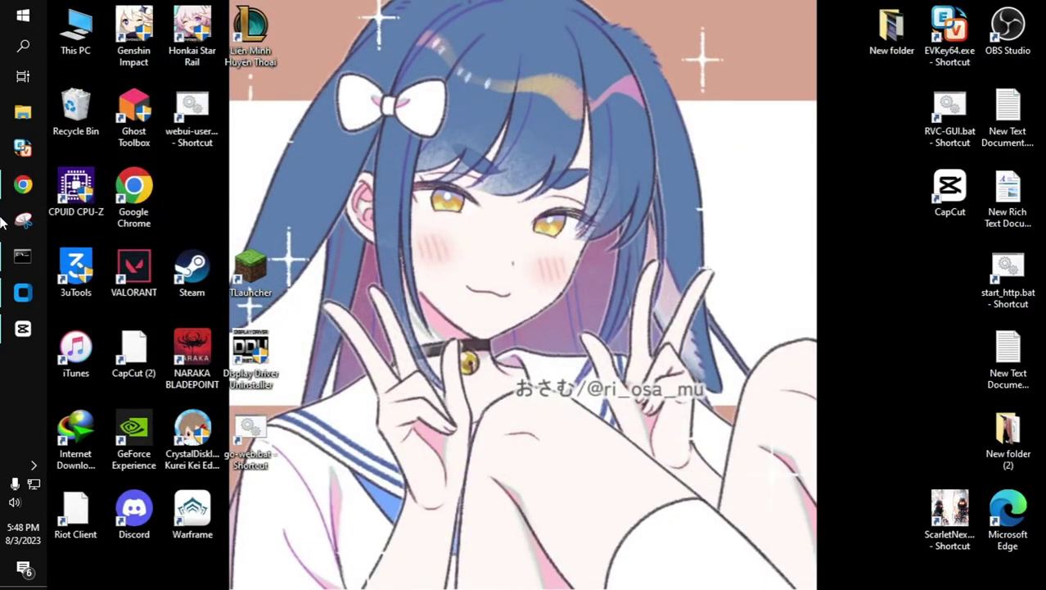
{"action": "left_click", "coordinate": [23, 147]}
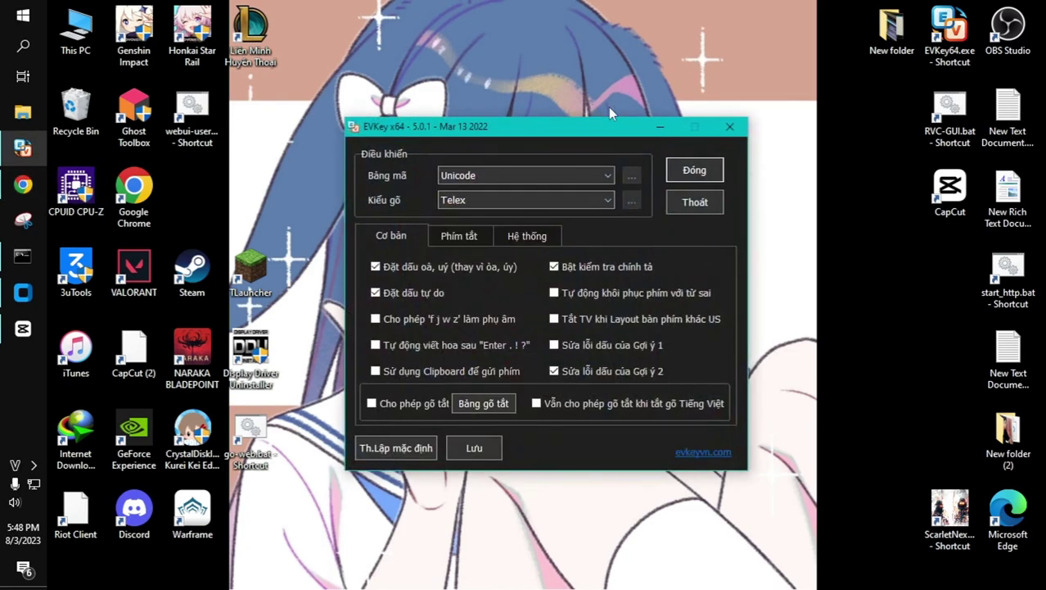
{"action": "left_click", "coordinate": [732, 126]}
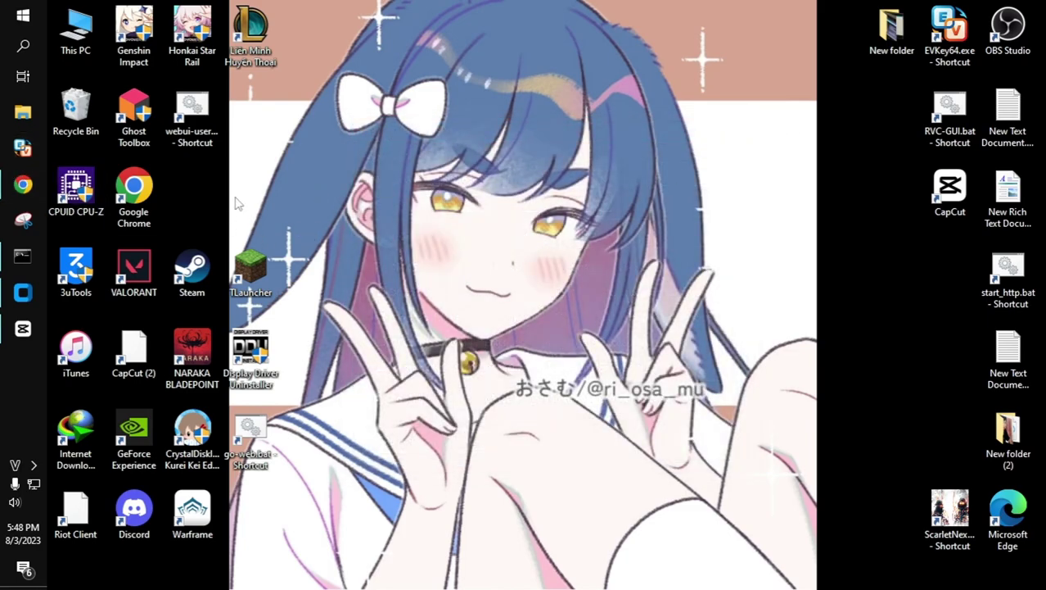
{"action": "mouse_move", "coordinate": [27, 186]}
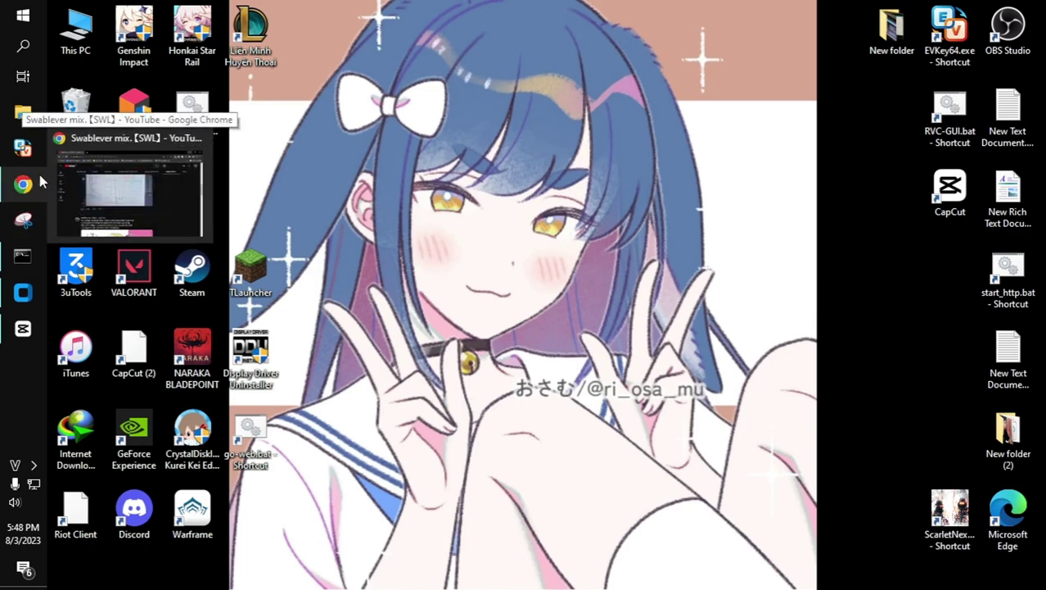
{"action": "left_click", "coordinate": [54, 184]}
{"action": "left_click", "coordinate": [54, 185]}
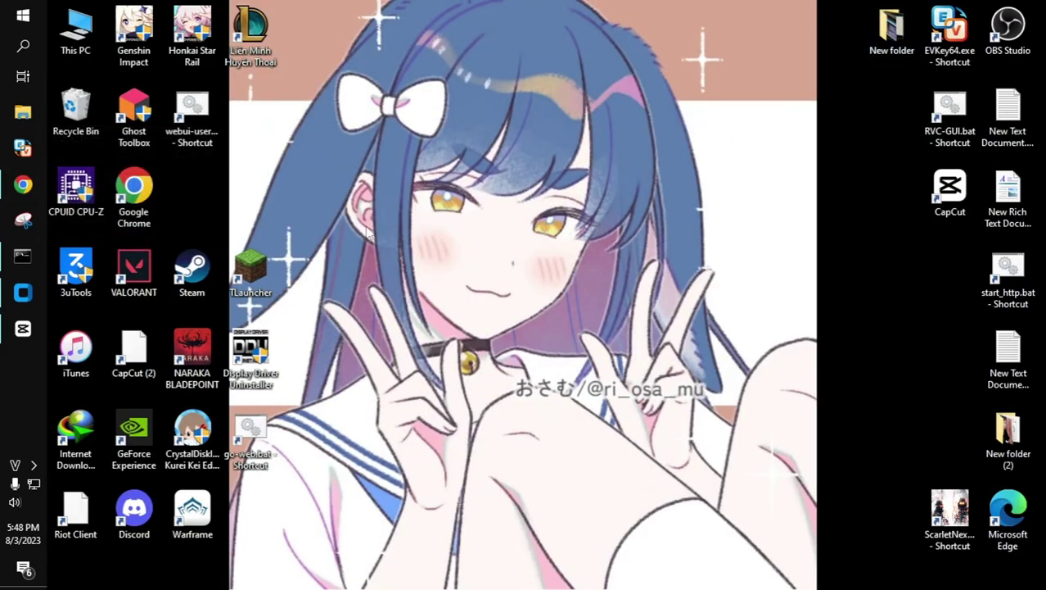
Step: Run the start_http.bat shortcut, close the voice changer client and console, and delete that shortcut from the desktop
{"action": "double_click", "coordinate": [1009, 277]}
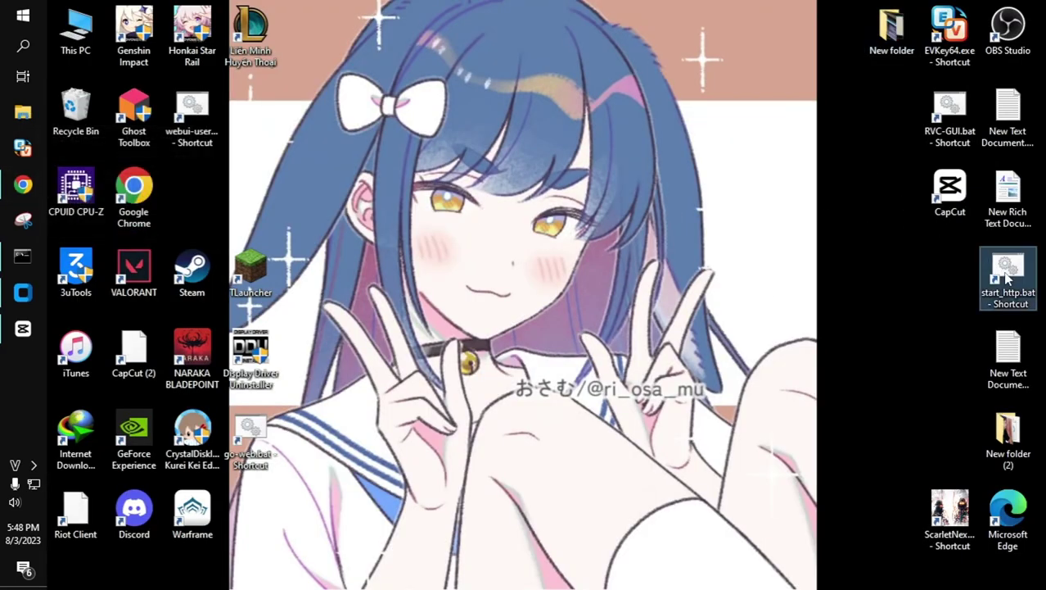
{"action": "left_click_drag", "start_coordinate": [700, 145], "coordinate": [679, 85]}
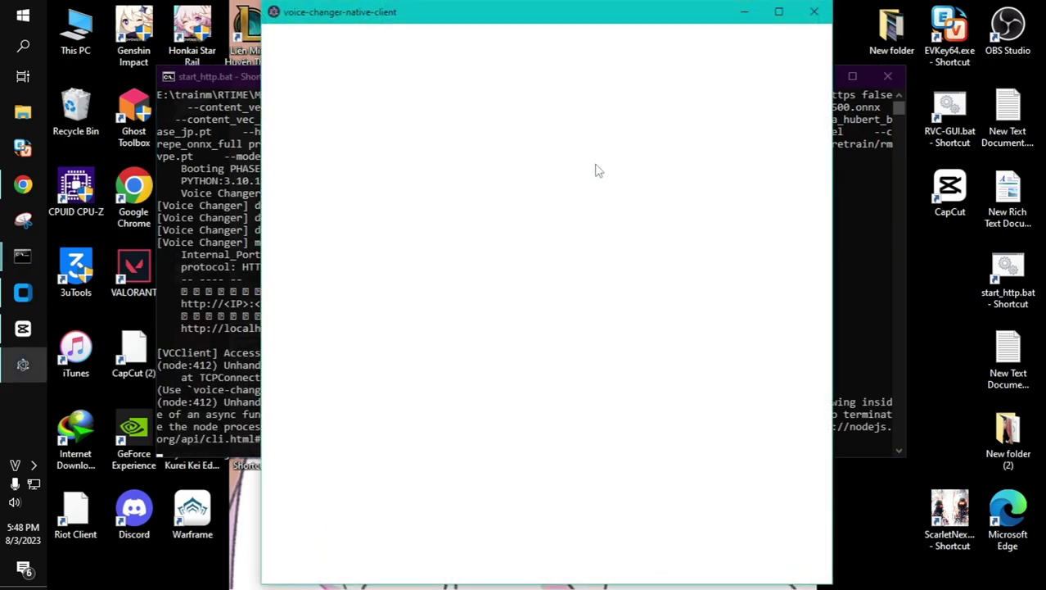
{"action": "left_click", "coordinate": [816, 14]}
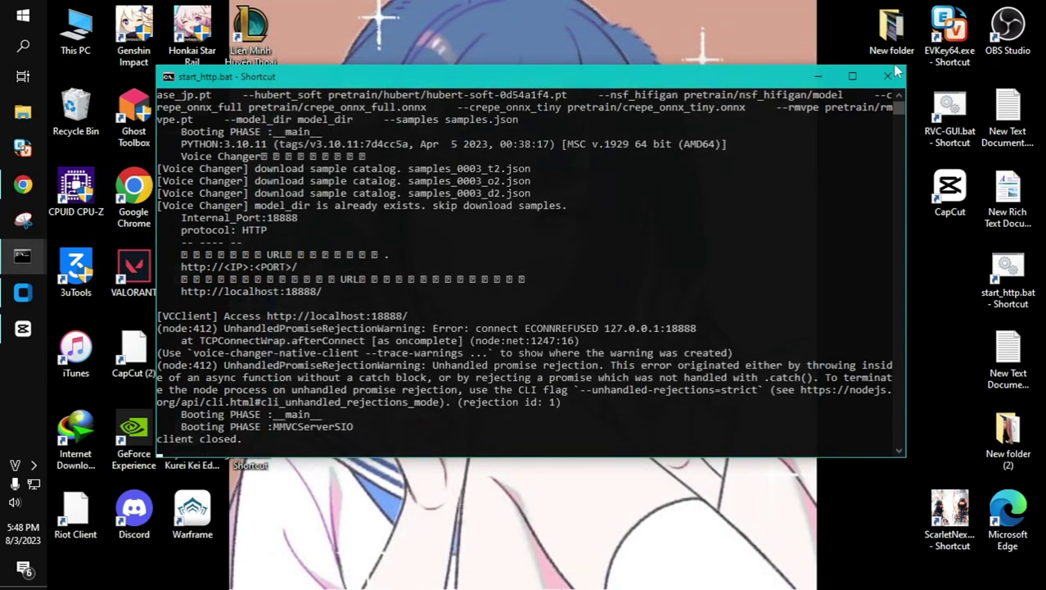
{"action": "left_click", "coordinate": [887, 75]}
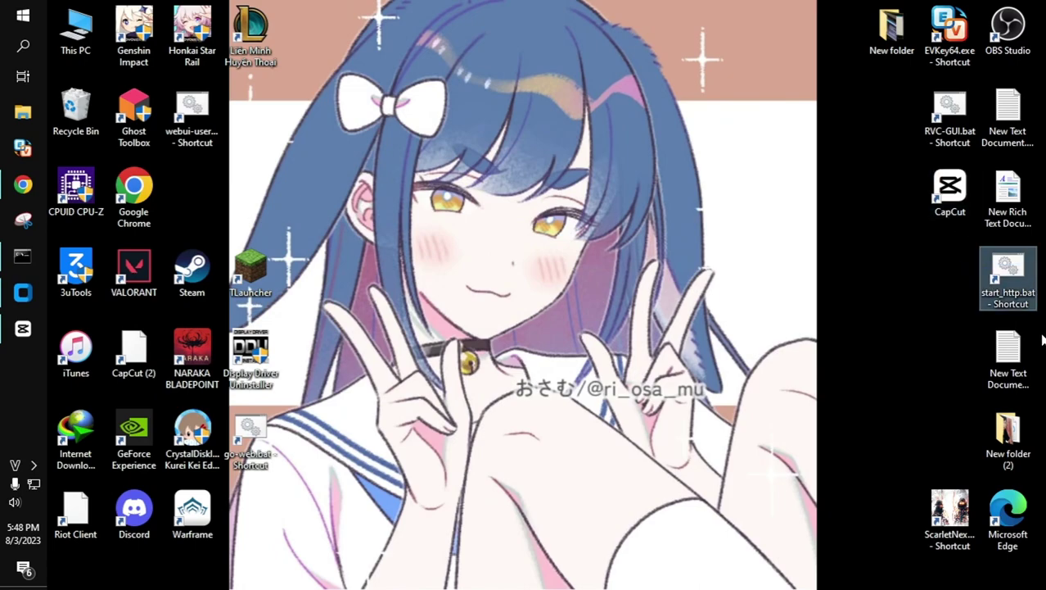
{"action": "key", "text": "Delete"}
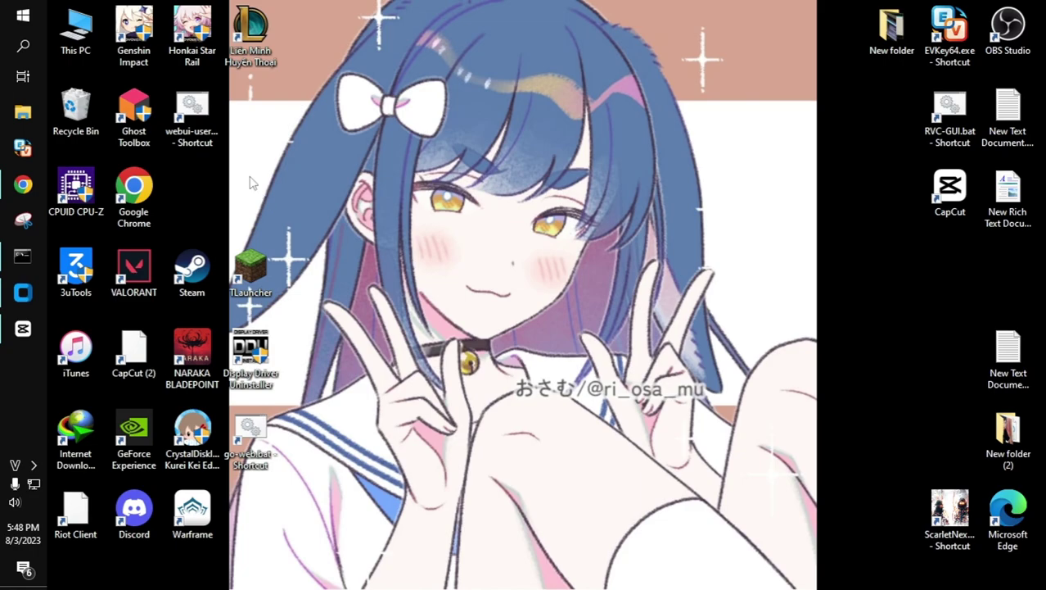
Step: Launch the RVC web interface from the go-web.bat desktop shortcut and reposition its console window
{"action": "double_click", "coordinate": [250, 442]}
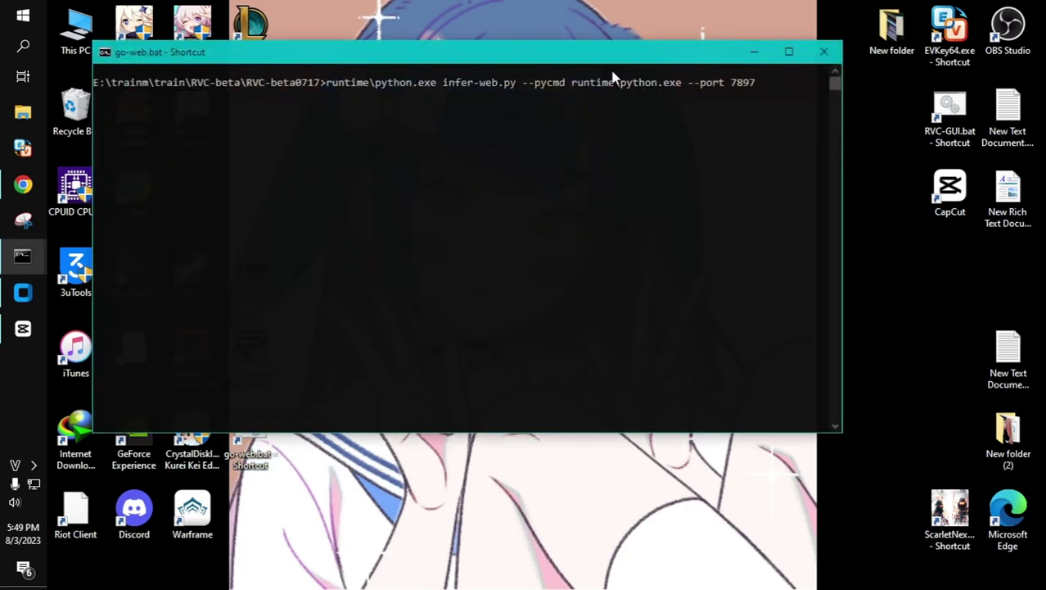
{"action": "left_click_drag", "start_coordinate": [610, 59], "coordinate": [723, 47]}
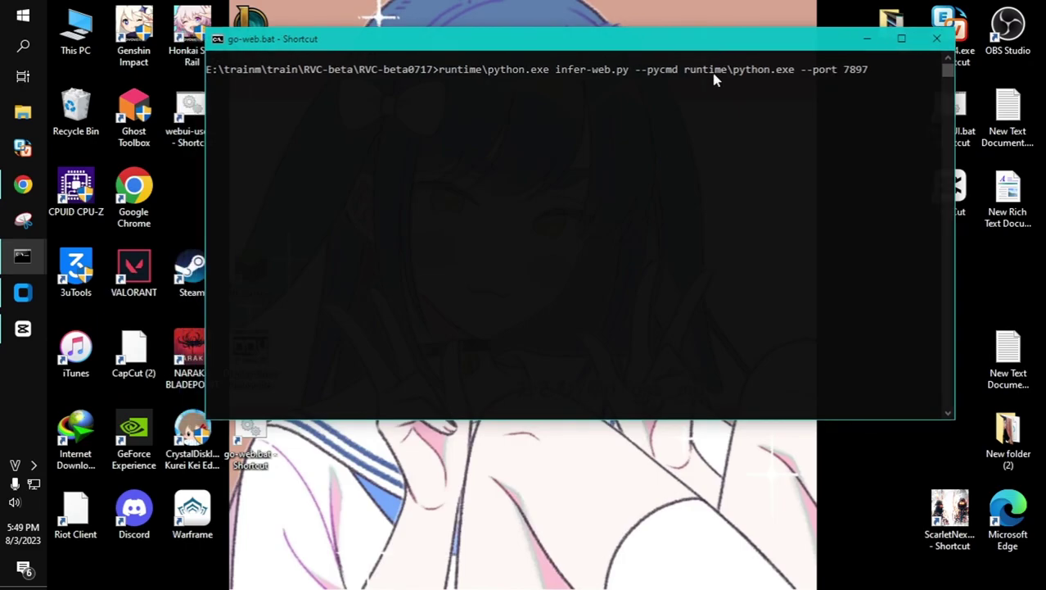
{"action": "left_click", "coordinate": [23, 188]}
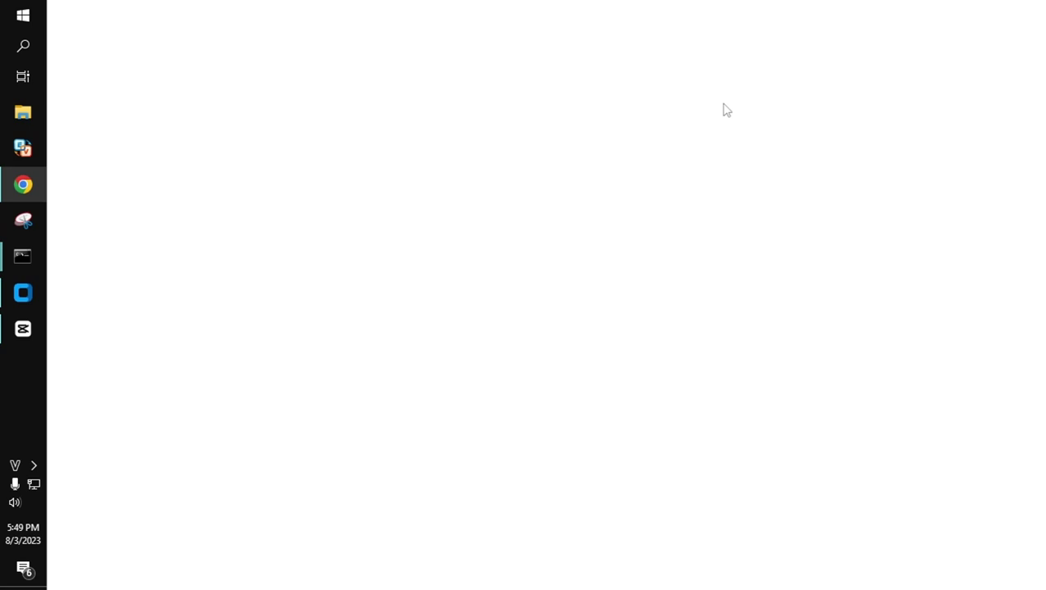
{"action": "left_click", "coordinate": [23, 328]}
{"action": "key", "text": "alt+Tab"}
{"action": "left_click", "coordinate": [21, 337]}
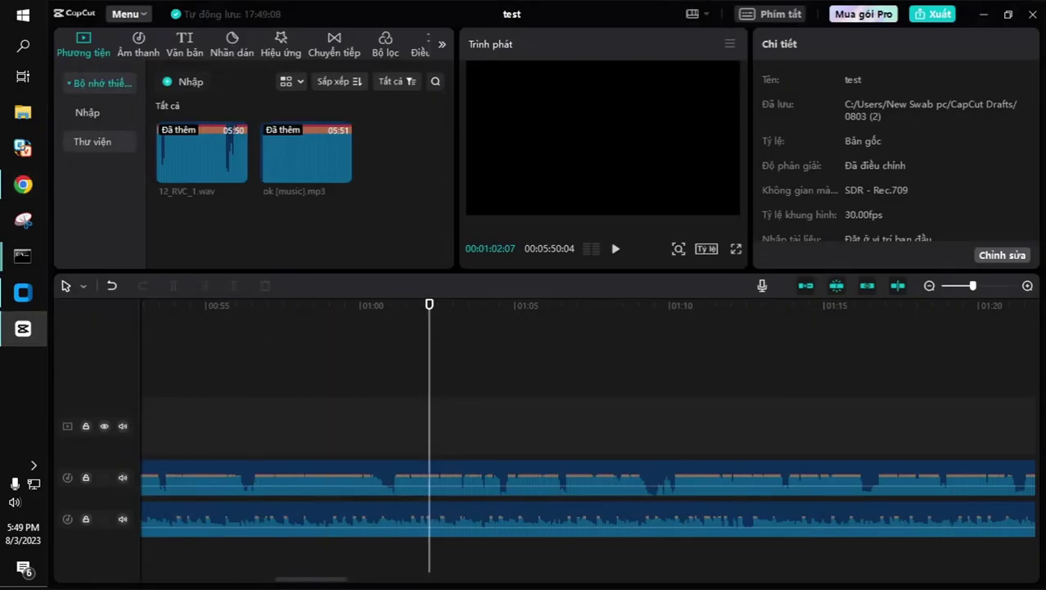
{"action": "left_click", "coordinate": [983, 13]}
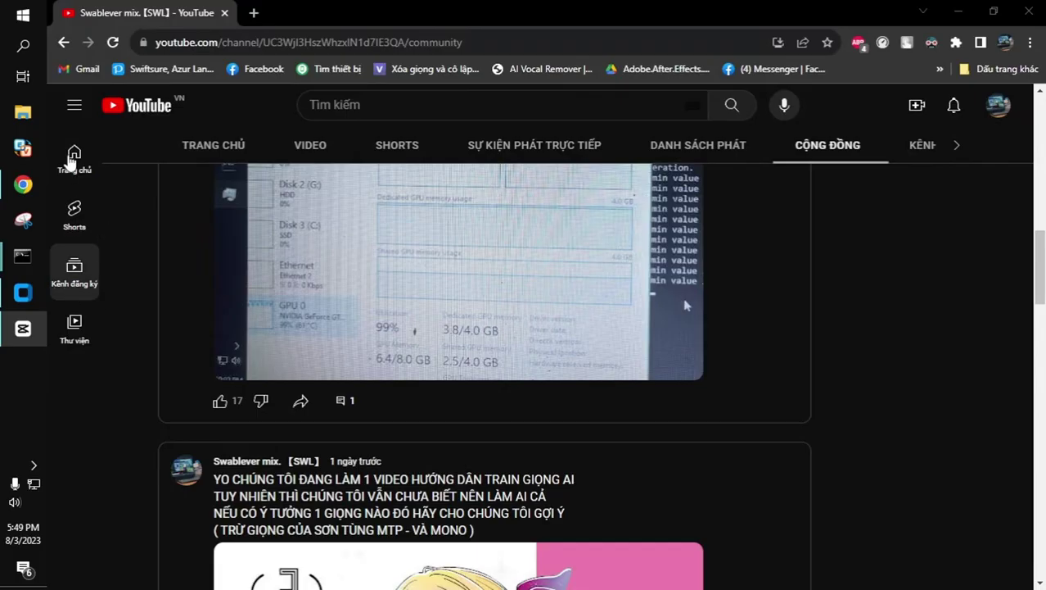
{"action": "left_click", "coordinate": [958, 11]}
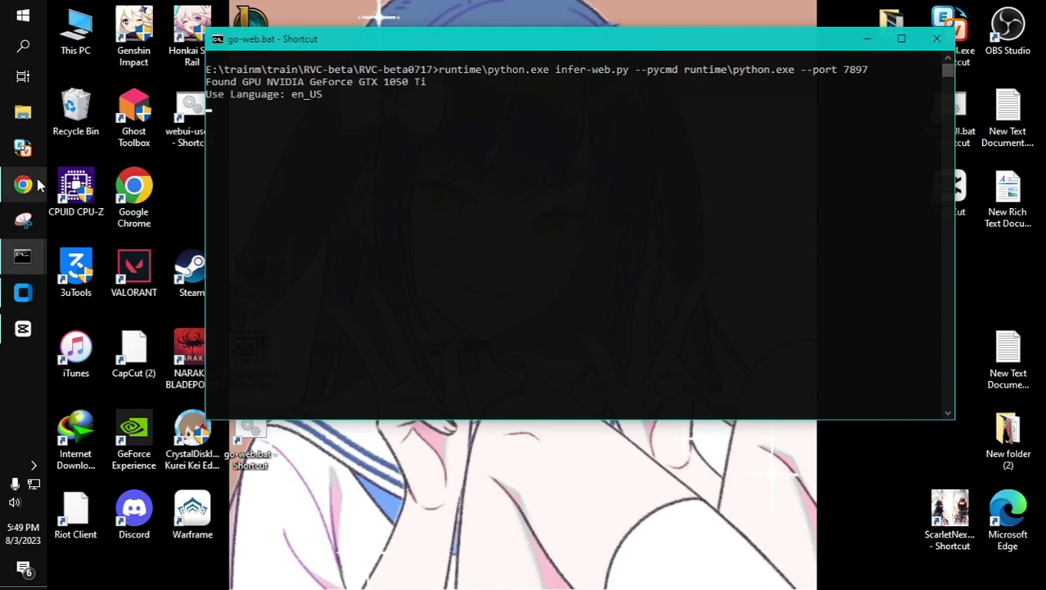
Step: Try to translate the localhost:7897 page with the browser's translator and dismiss the translation popup
{"action": "mouse_move", "coordinate": [36, 193]}
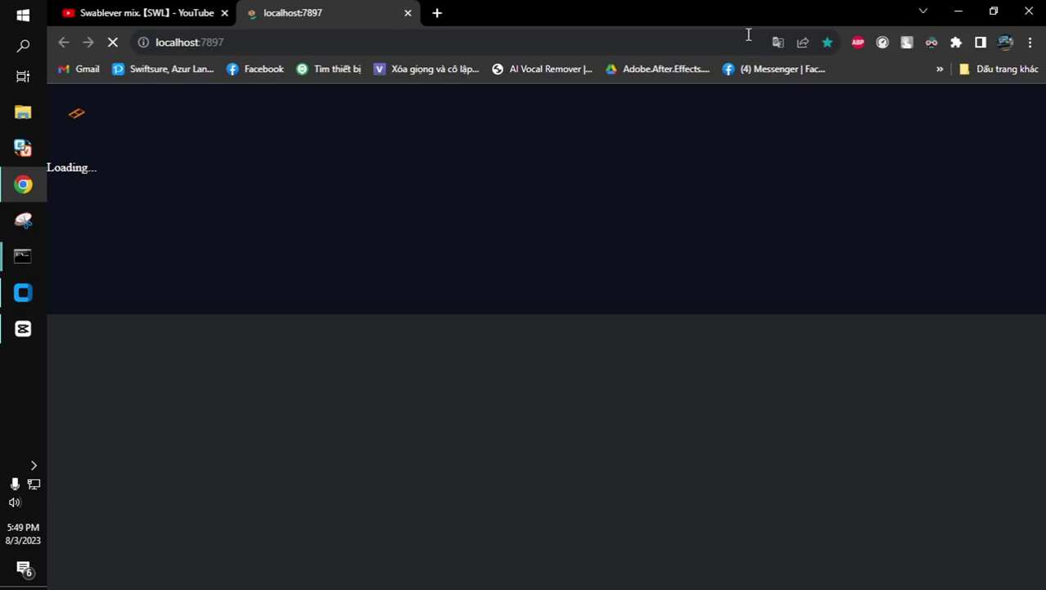
{"action": "left_click", "coordinate": [778, 41]}
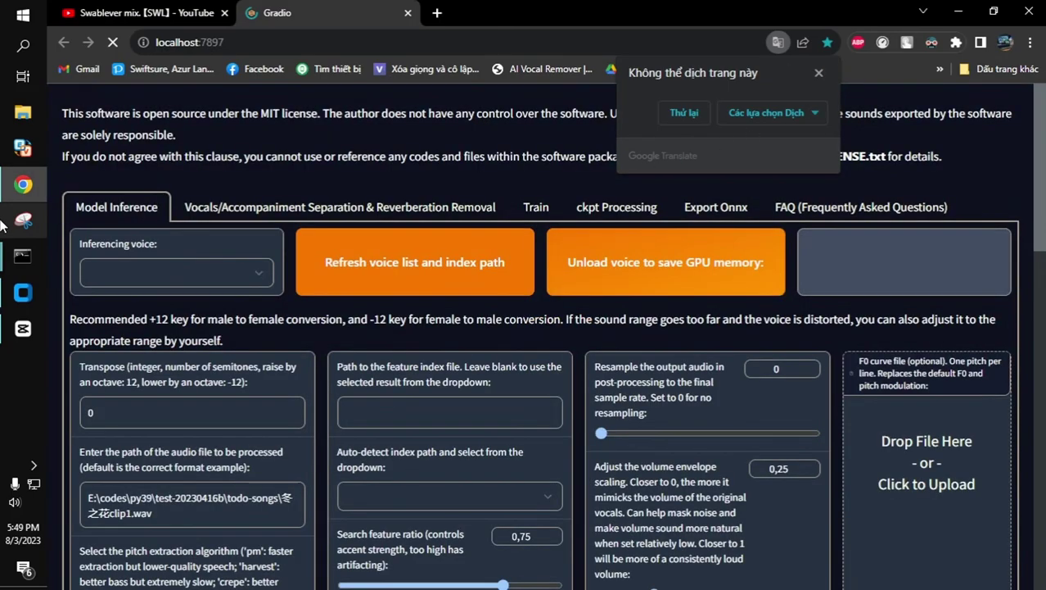
{"action": "left_click", "coordinate": [819, 73]}
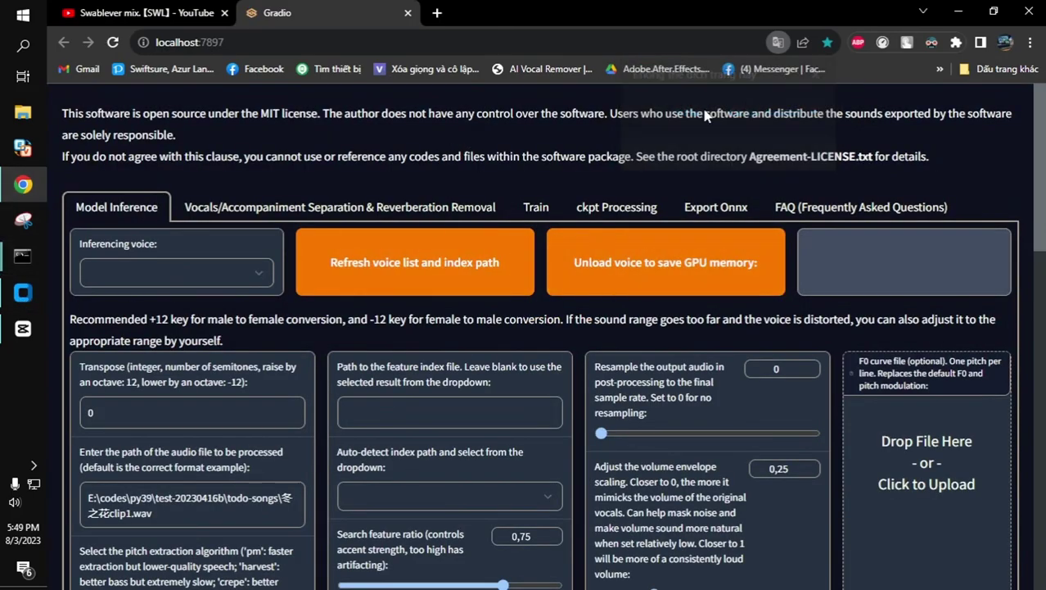
Step: Check the progress of the harvest conversion in RVC GUI and return to the browser
{"action": "left_click", "coordinate": [23, 293]}
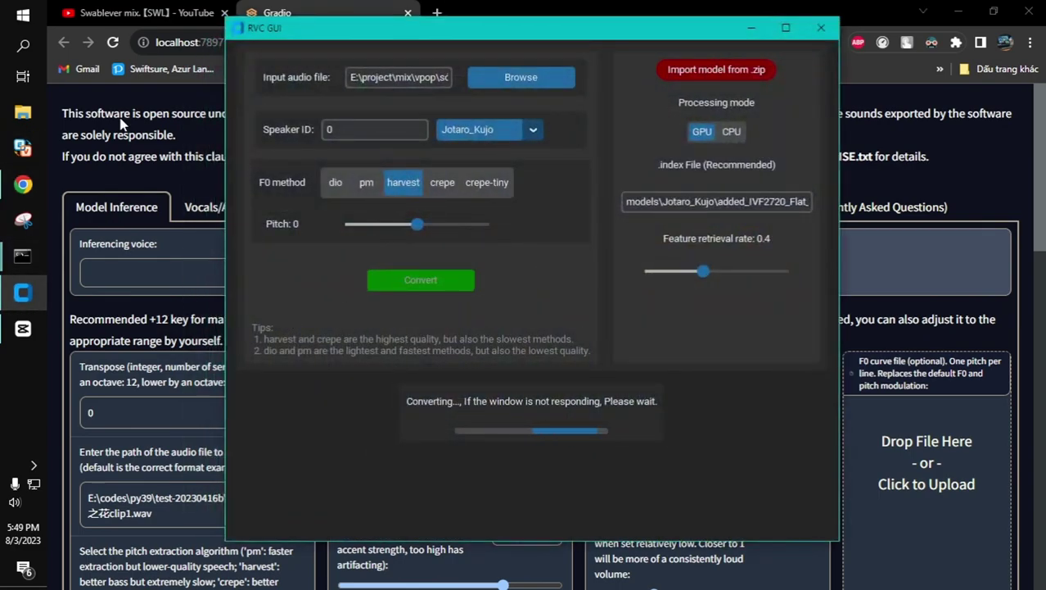
{"action": "left_click", "coordinate": [121, 121]}
Step: Look through the Model Inference settings of the web interface and switch to the Train section
{"action": "scroll", "coordinate": [464, 215], "scroll_direction": "down", "scroll_amount": 1}
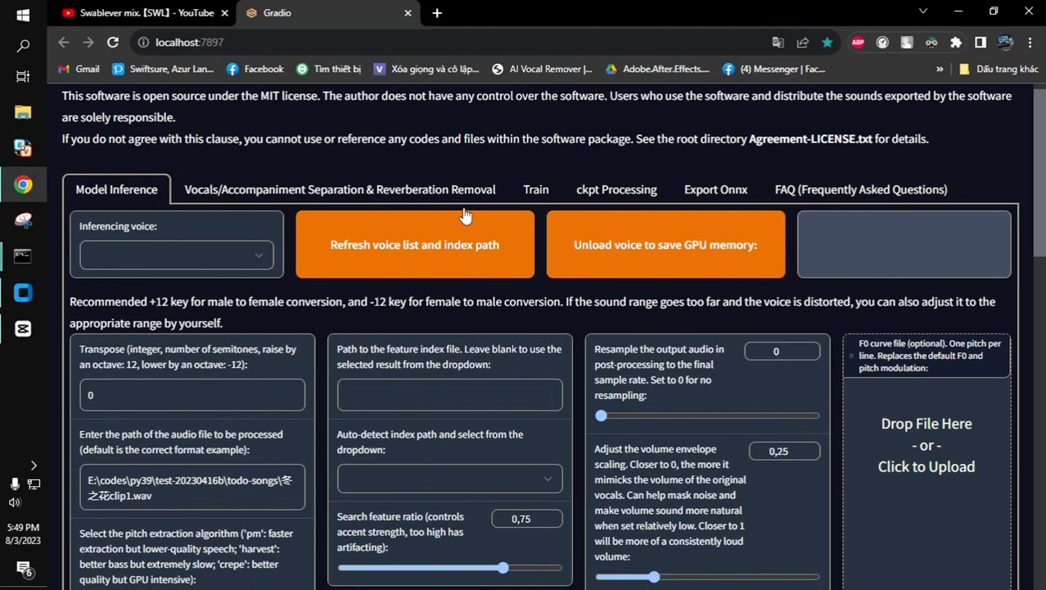
{"action": "scroll", "coordinate": [464, 215], "scroll_direction": "down", "scroll_amount": 5}
{"action": "scroll", "coordinate": [573, 382], "scroll_direction": "up", "scroll_amount": 5}
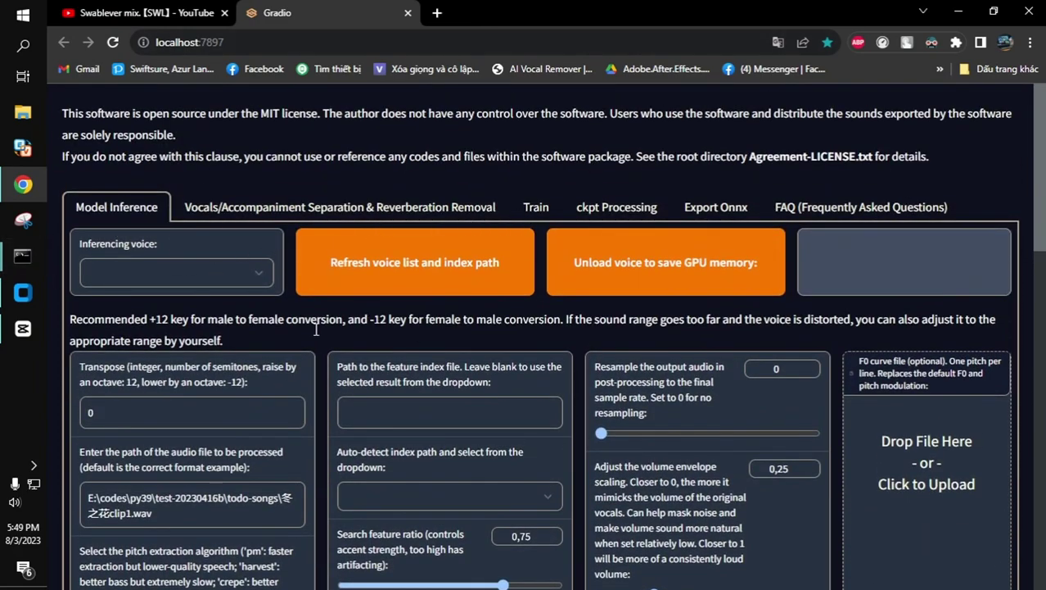
{"action": "left_click", "coordinate": [541, 207]}
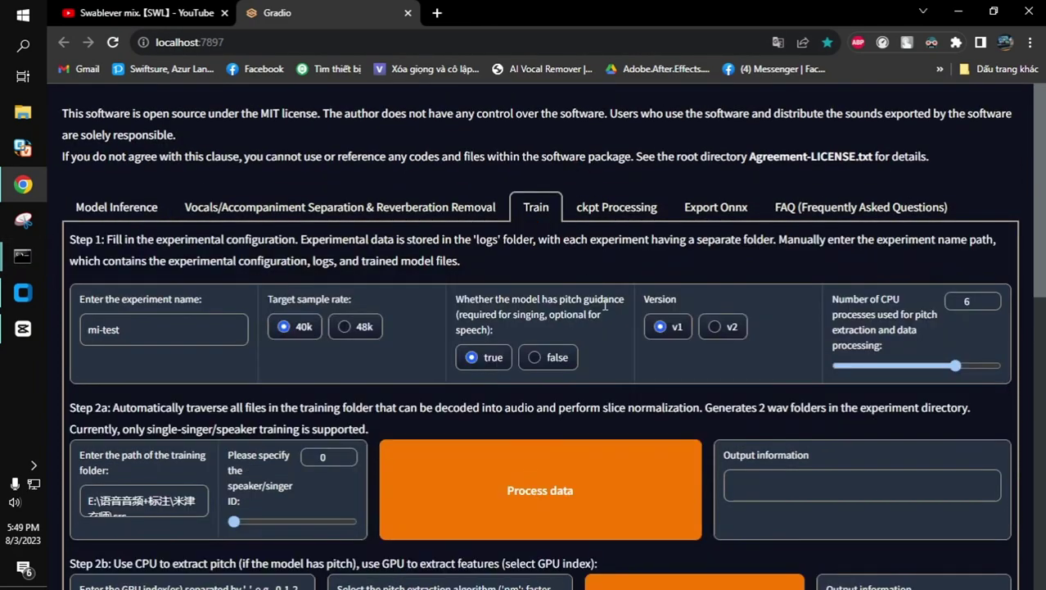
Step: Review the training settings in the Train section, from the experiment configuration down to the model and index training options
{"action": "scroll", "coordinate": [285, 280], "scroll_direction": "down", "scroll_amount": 1}
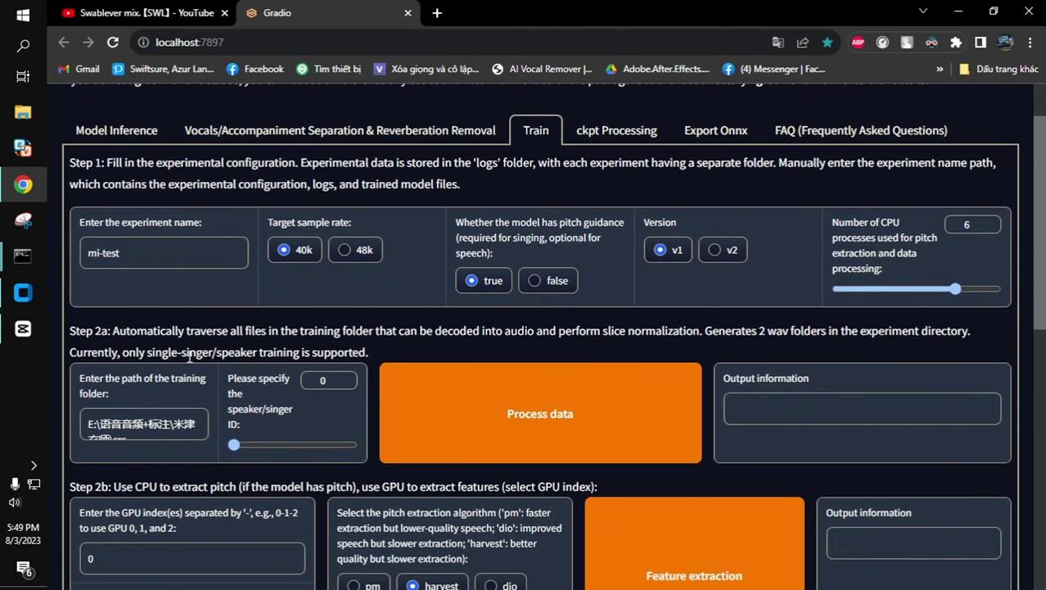
{"action": "scroll", "coordinate": [189, 357], "scroll_direction": "down", "scroll_amount": 1}
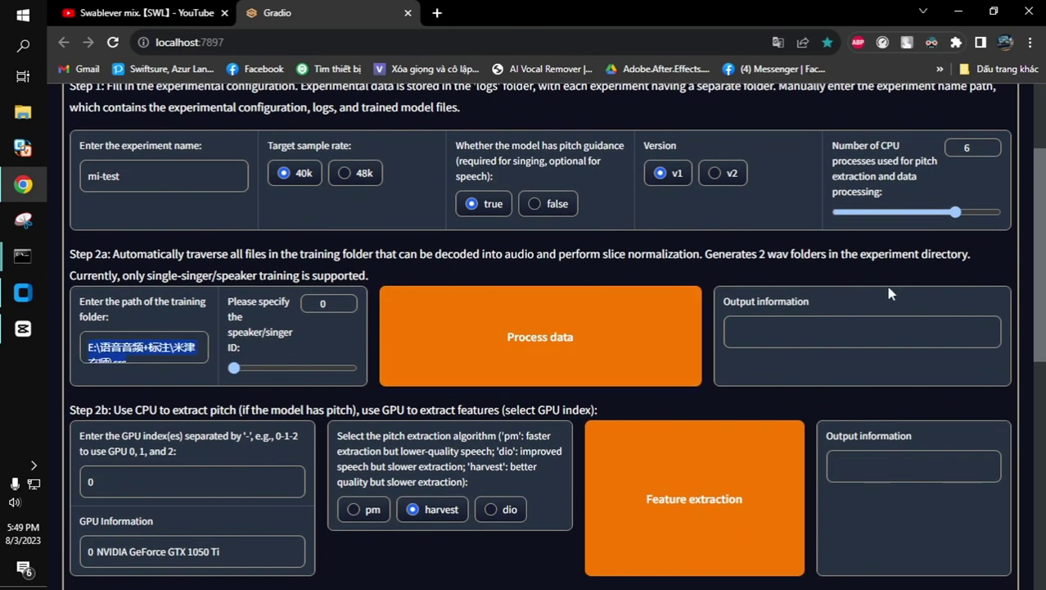
{"action": "scroll", "coordinate": [712, 254], "scroll_direction": "down", "scroll_amount": 1}
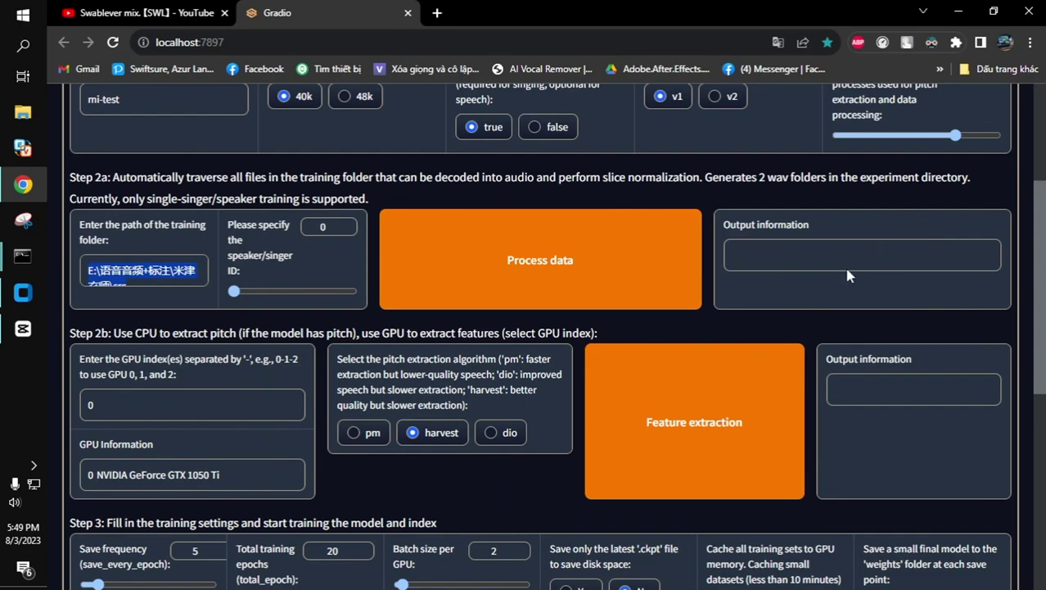
{"action": "scroll", "coordinate": [848, 276], "scroll_direction": "down", "scroll_amount": 6}
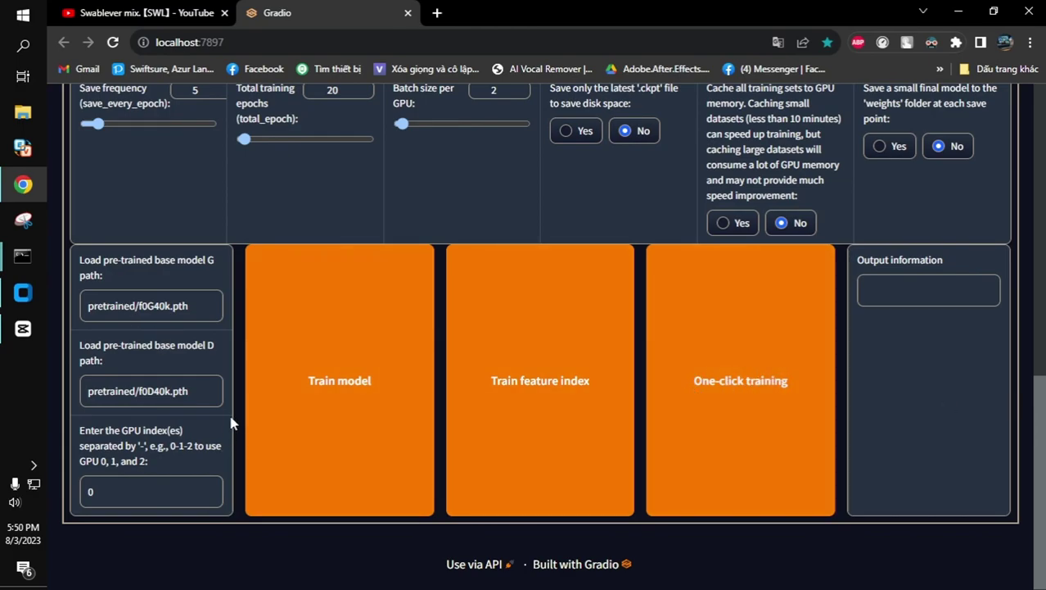
Step: Open E:\trainm\train\RVC-beta\RVC-beta0717\weights in File Explorer and show the available actions for xo.pth
{"action": "left_click", "coordinate": [23, 112]}
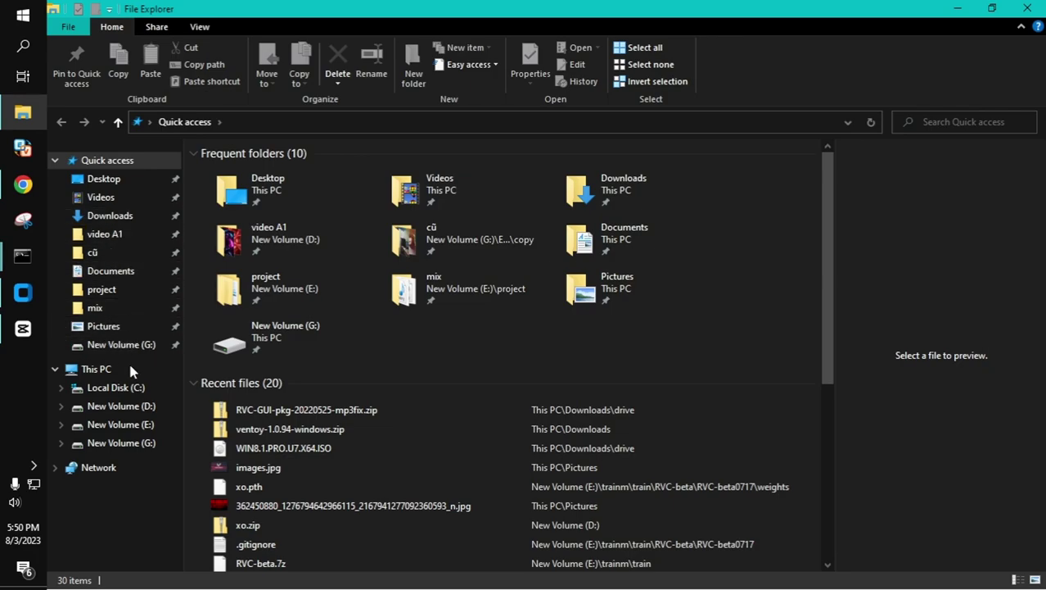
{"action": "left_click", "coordinate": [122, 425]}
{"action": "double_click", "coordinate": [505, 226]}
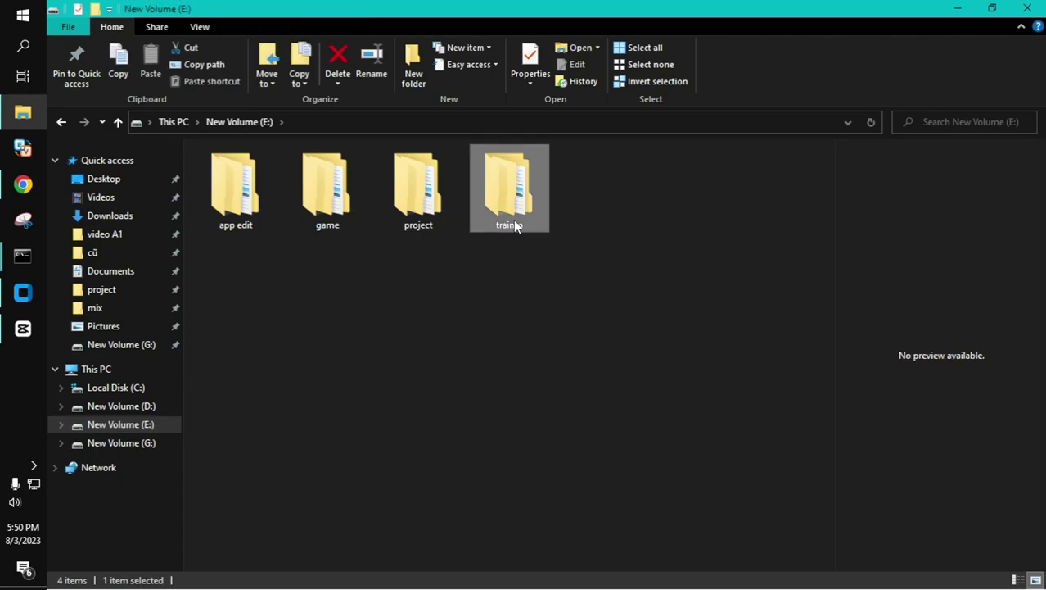
{"action": "double_click", "coordinate": [229, 188]}
{"action": "double_click", "coordinate": [234, 172]}
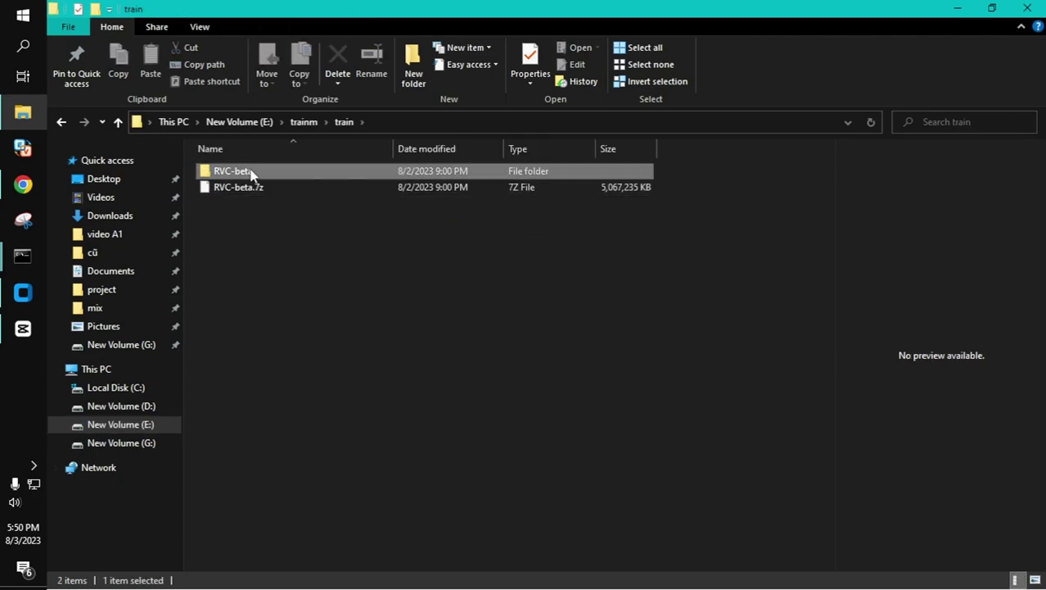
{"action": "double_click", "coordinate": [278, 172]}
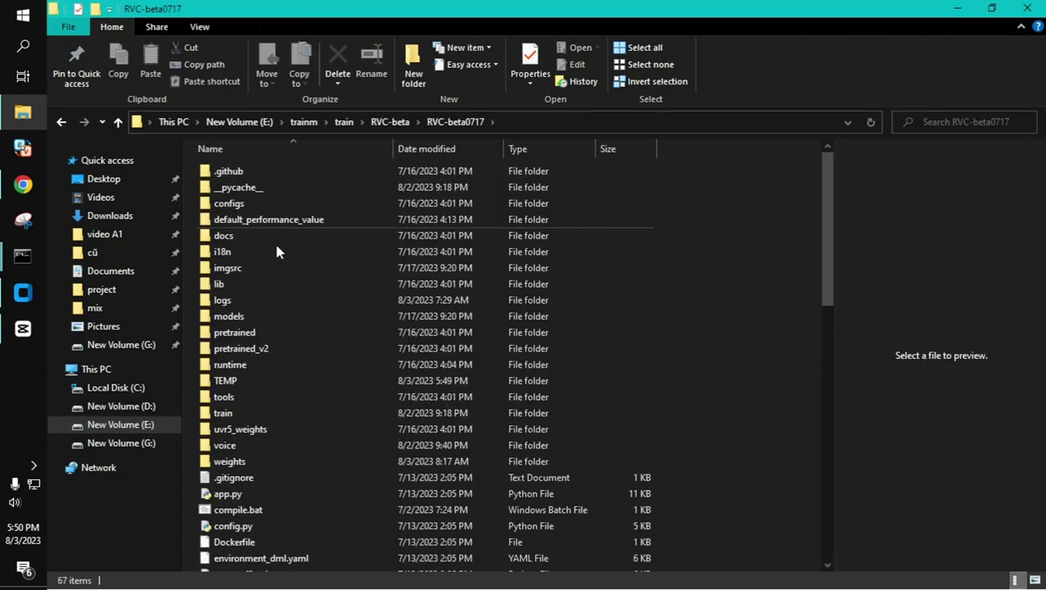
{"action": "double_click", "coordinate": [257, 459]}
{"action": "left_click", "coordinate": [354, 182]}
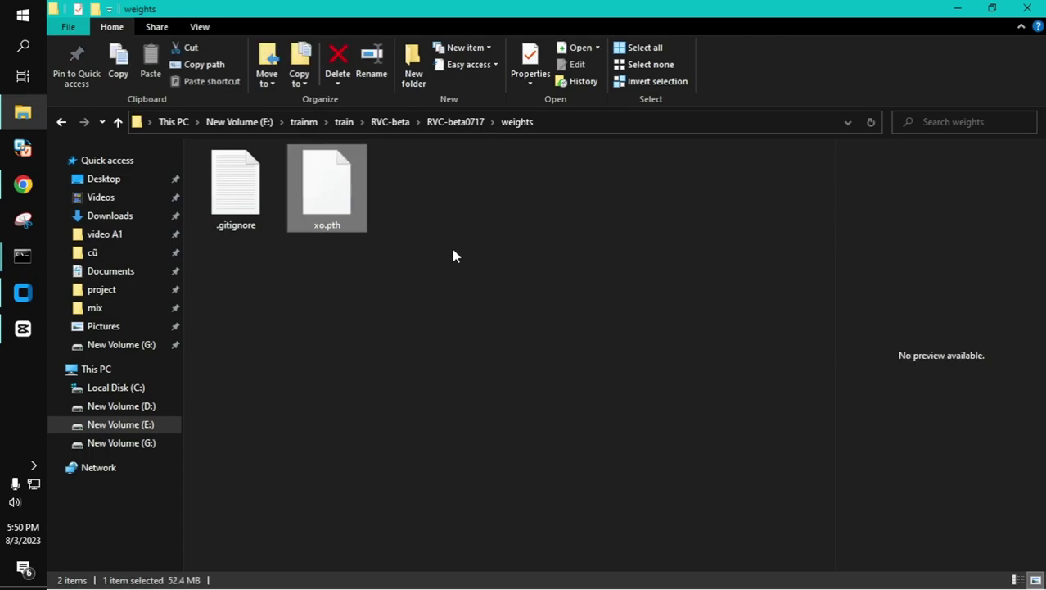
{"action": "right_click", "coordinate": [326, 172]}
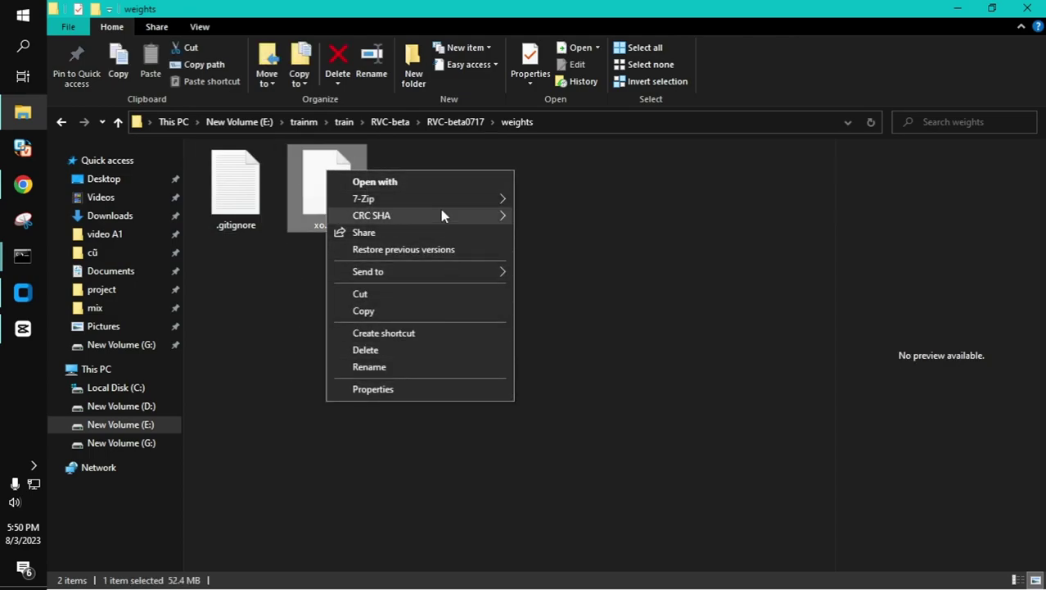
{"action": "mouse_move", "coordinate": [442, 210]}
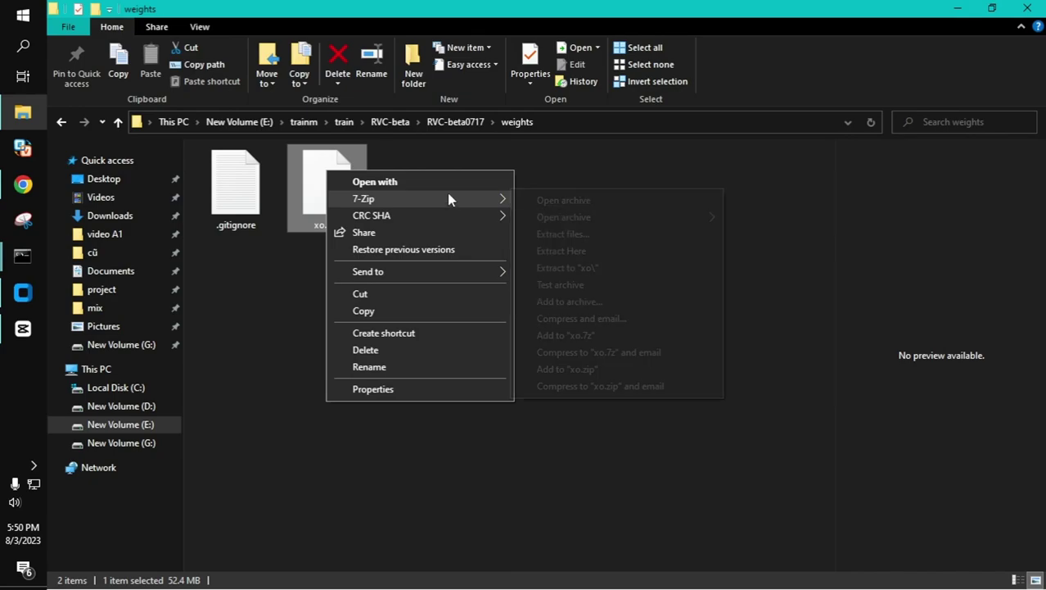
Step: Return to the RVC web interface and go over the Train section's data processing, feature extraction and training settings again
{"action": "left_click", "coordinate": [23, 184]}
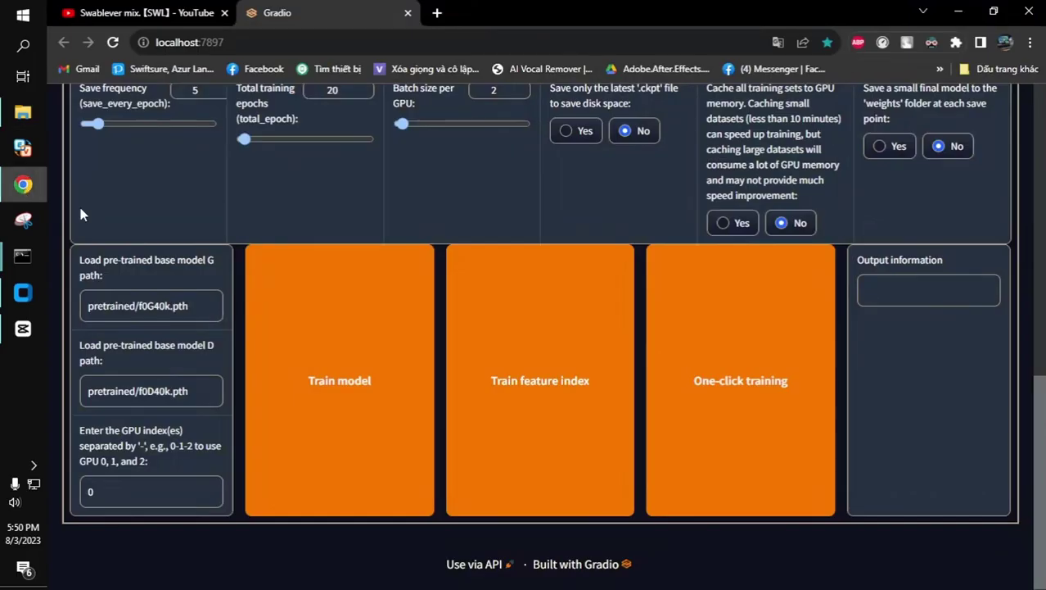
{"action": "scroll", "coordinate": [723, 355], "scroll_direction": "up", "scroll_amount": 9}
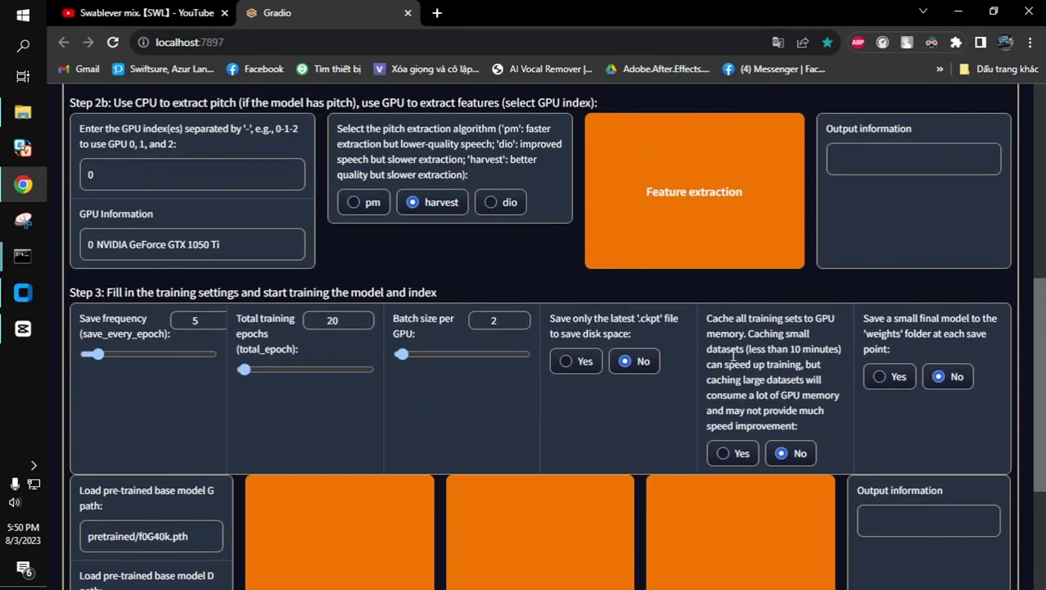
{"action": "scroll", "coordinate": [729, 354], "scroll_direction": "down", "scroll_amount": 6}
{"action": "scroll", "coordinate": [731, 358], "scroll_direction": "up", "scroll_amount": 6}
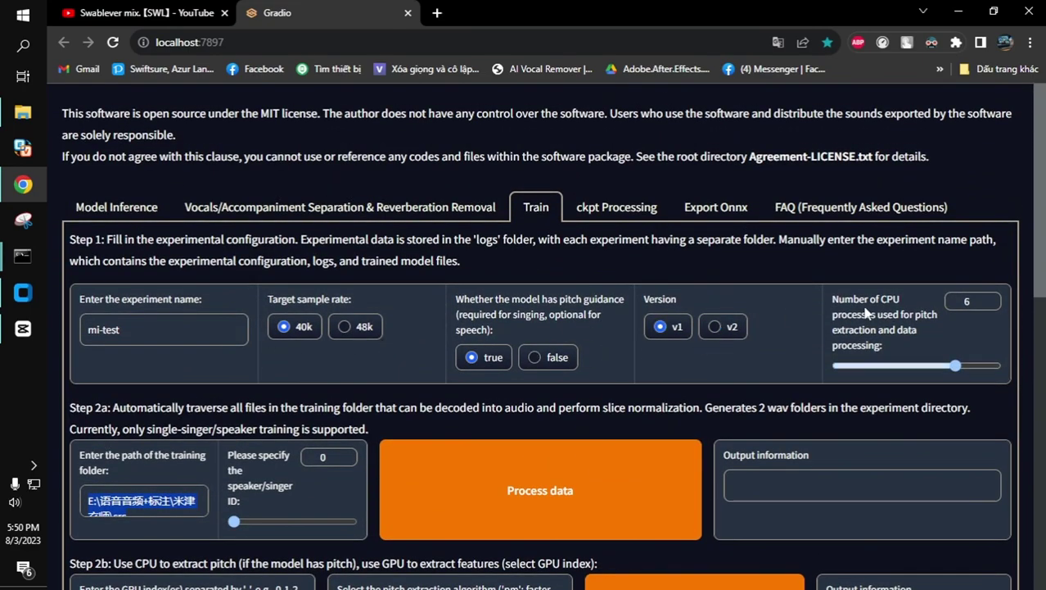
{"action": "scroll", "coordinate": [518, 461], "scroll_direction": "down", "scroll_amount": 3}
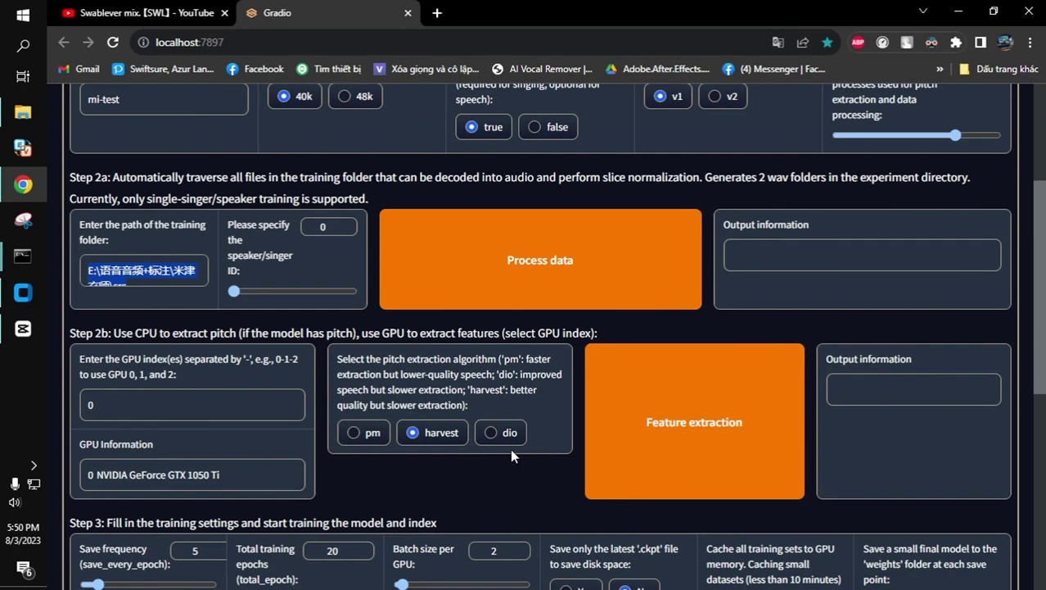
{"action": "scroll", "coordinate": [511, 447], "scroll_direction": "down", "scroll_amount": 6}
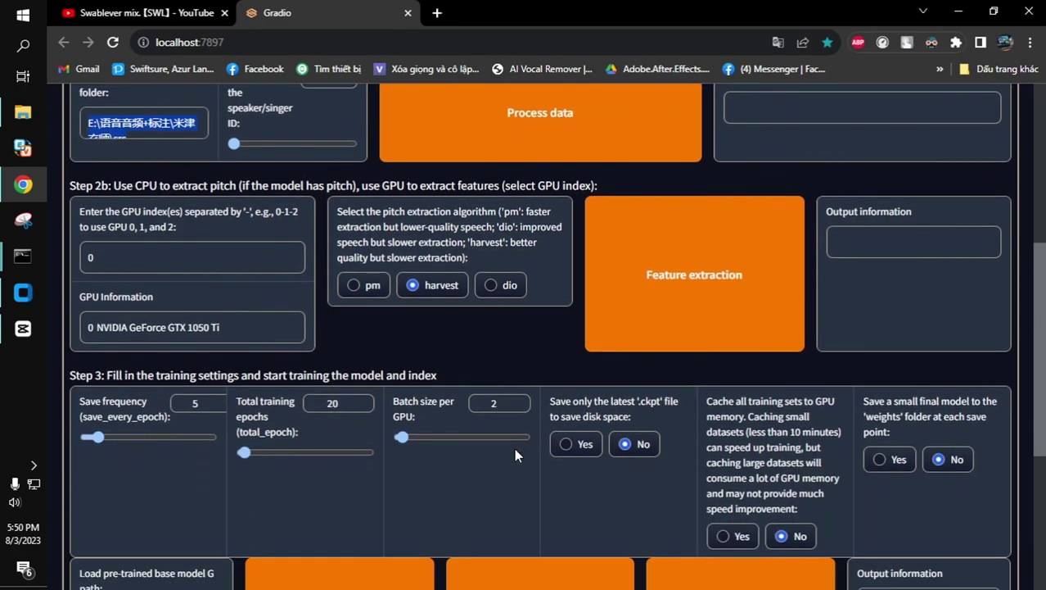
{"action": "scroll", "coordinate": [518, 453], "scroll_direction": "up", "scroll_amount": 9}
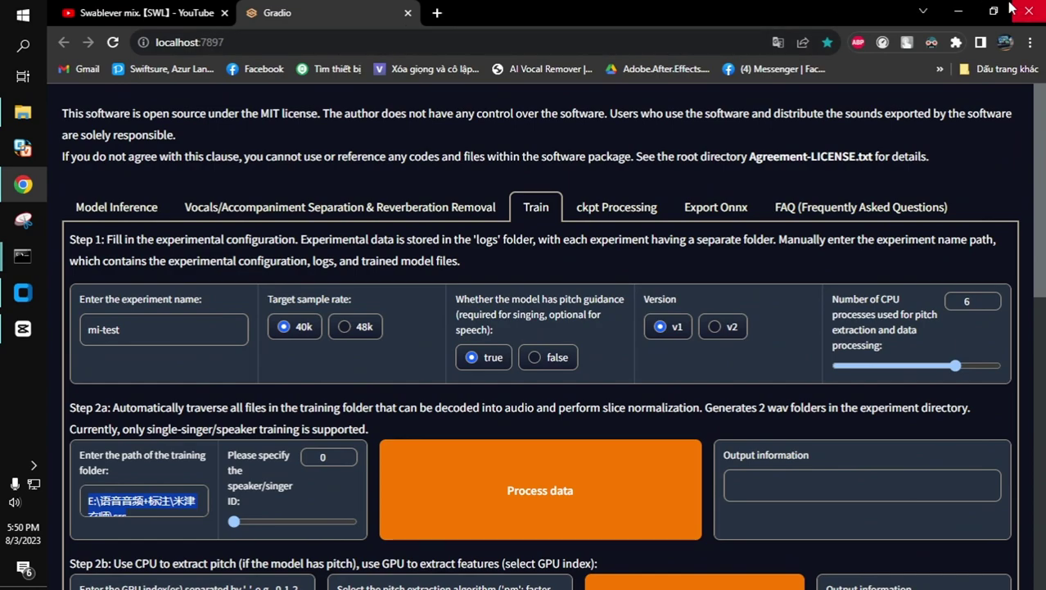
Step: Check the harvest conversion in RVC GUI and minimize the browser, File Explorer, RVC GUI and console windows
{"action": "left_click", "coordinate": [958, 11]}
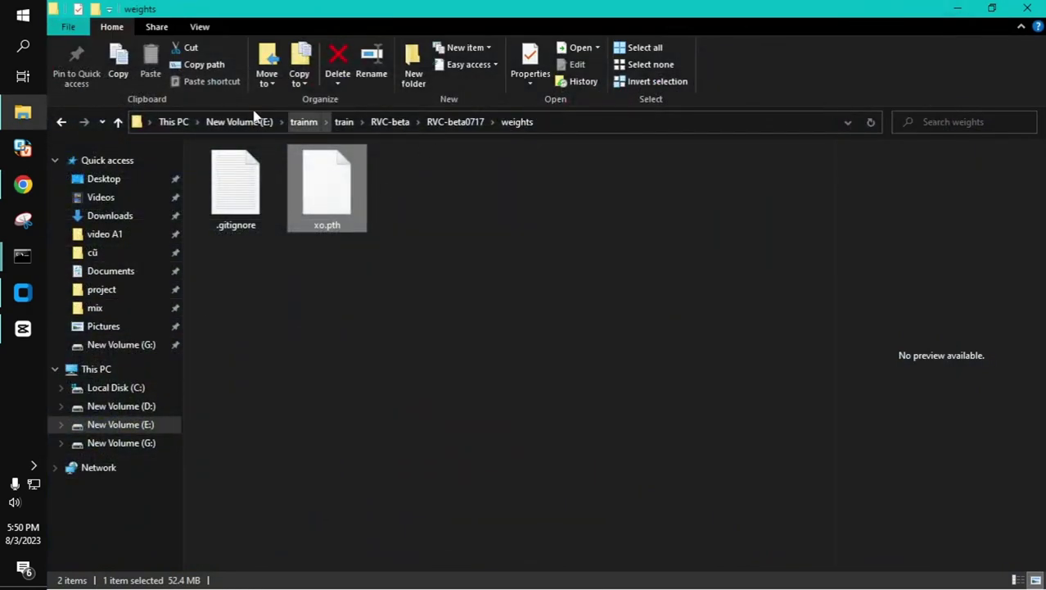
{"action": "left_click", "coordinate": [958, 9]}
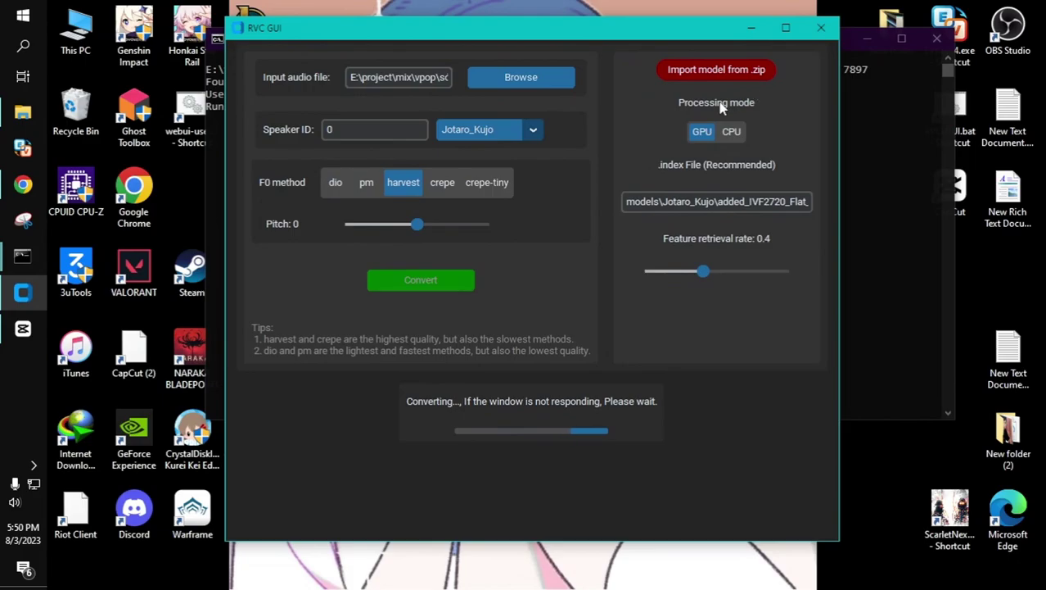
{"action": "left_click", "coordinate": [23, 184]}
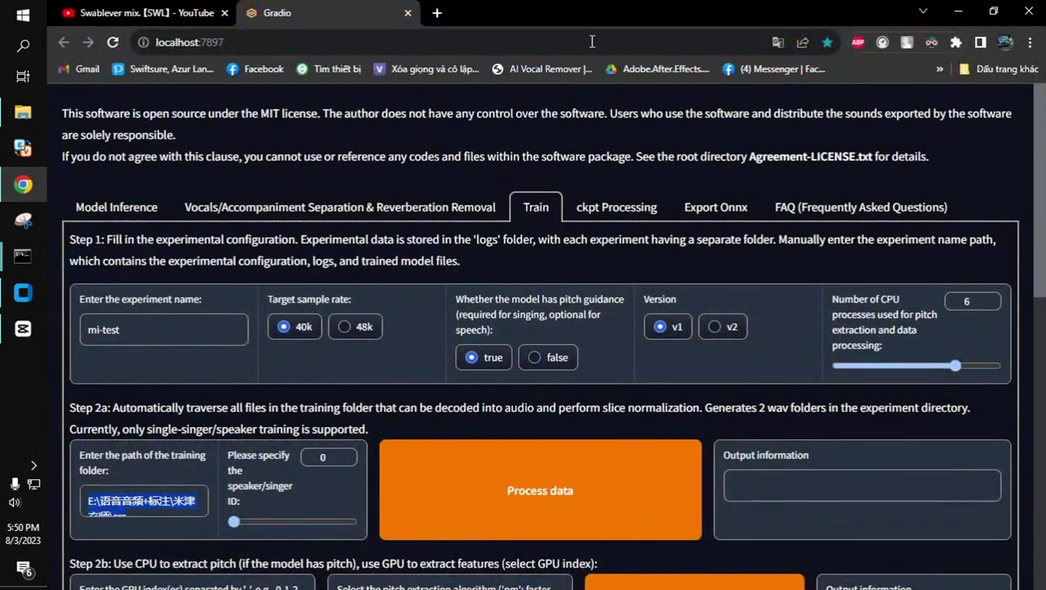
{"action": "left_click", "coordinate": [955, 10]}
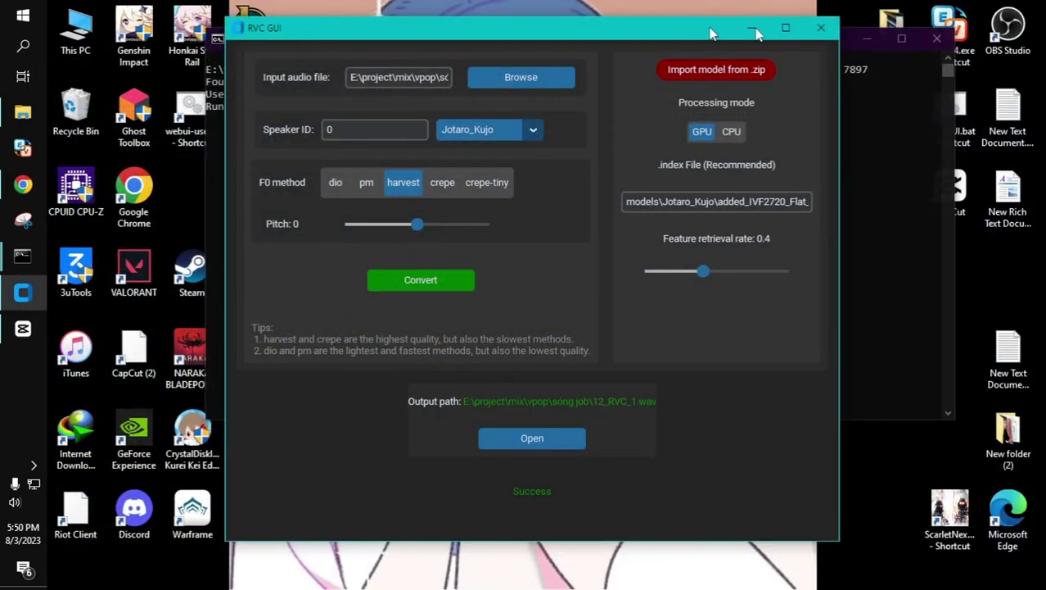
{"action": "left_click_drag", "start_coordinate": [711, 34], "coordinate": [792, 37]}
{"action": "left_click", "coordinate": [840, 33]}
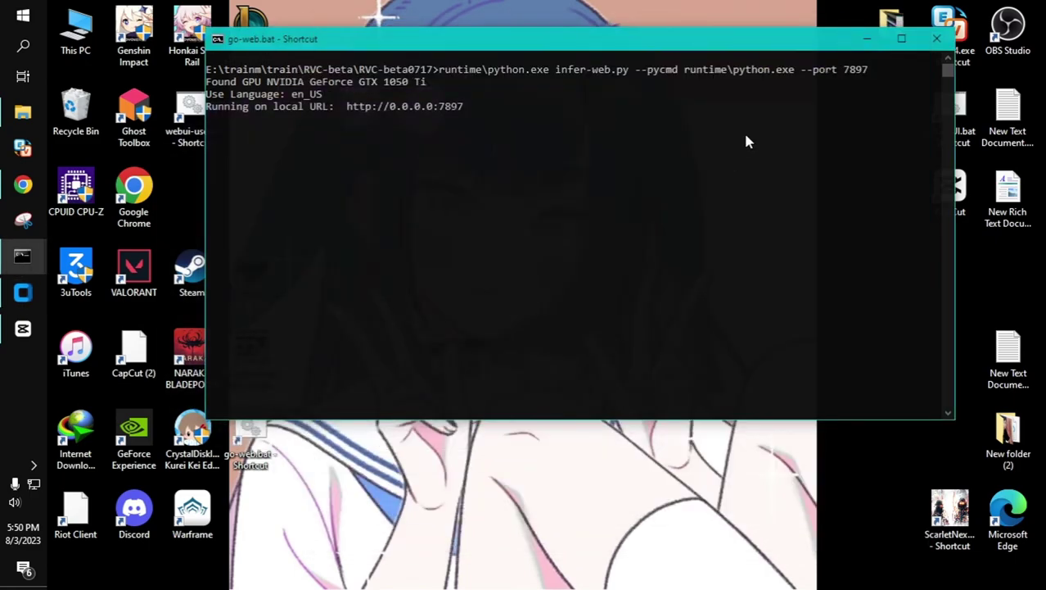
{"action": "left_click", "coordinate": [867, 38]}
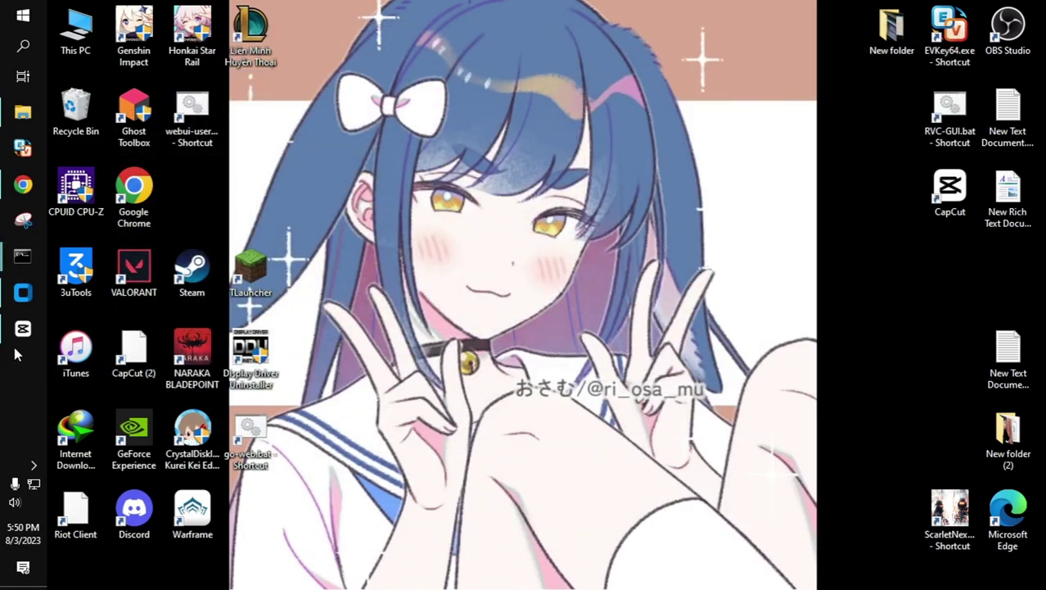
Step: Switch to CapCut, close the open project and reopen the test project from the project list
{"action": "mouse_move", "coordinate": [20, 341]}
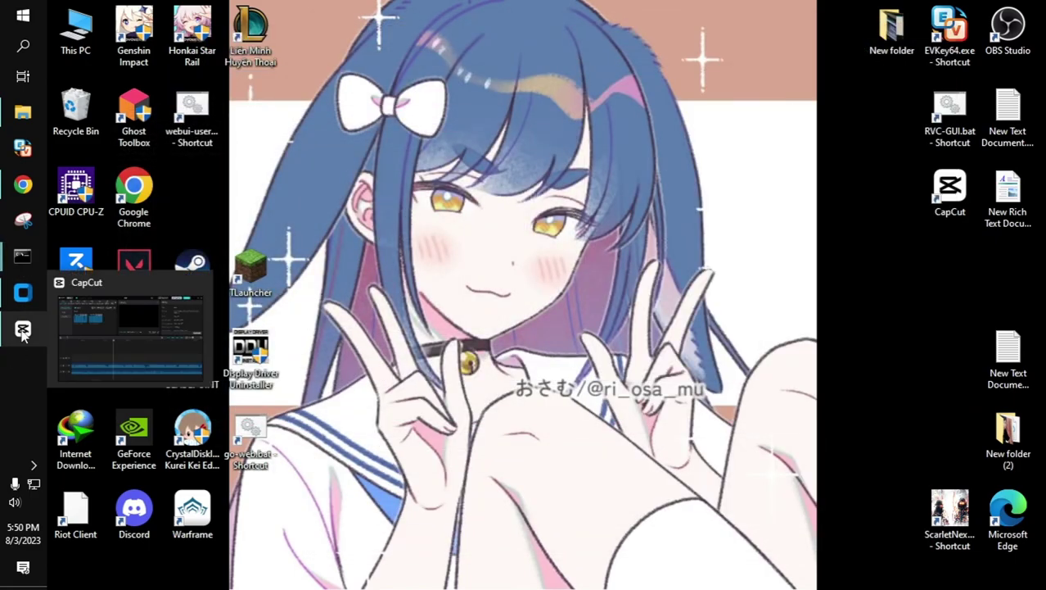
{"action": "left_click", "coordinate": [146, 341]}
{"action": "left_click", "coordinate": [1033, 14]}
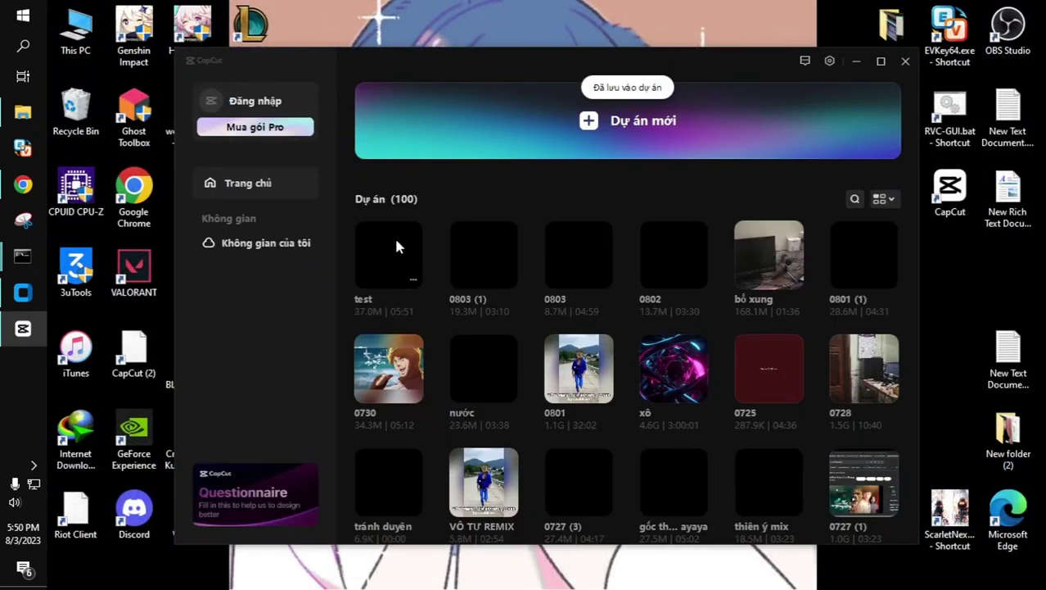
{"action": "left_click", "coordinate": [397, 245]}
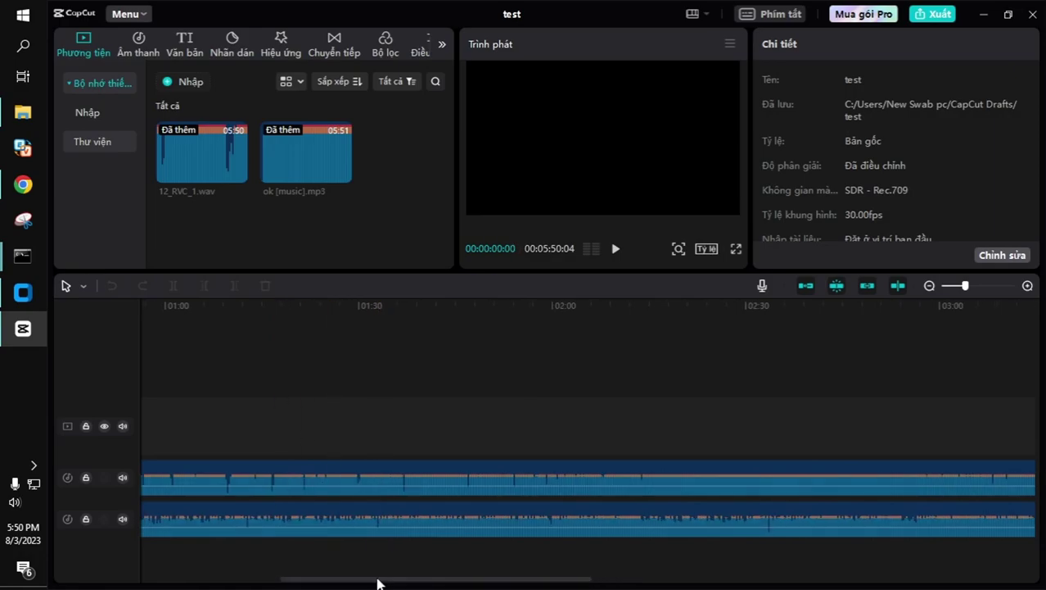
Step: Play the mix of 12_RVC_1.wav and ok [music].mp3 from about 00:34 on the timeline
{"action": "left_click_drag", "start_coordinate": [378, 579], "coordinate": [299, 579]}
{"action": "scroll", "coordinate": [288, 450], "scroll_direction": "up", "scroll_amount": 2, "text": "ctrl"}
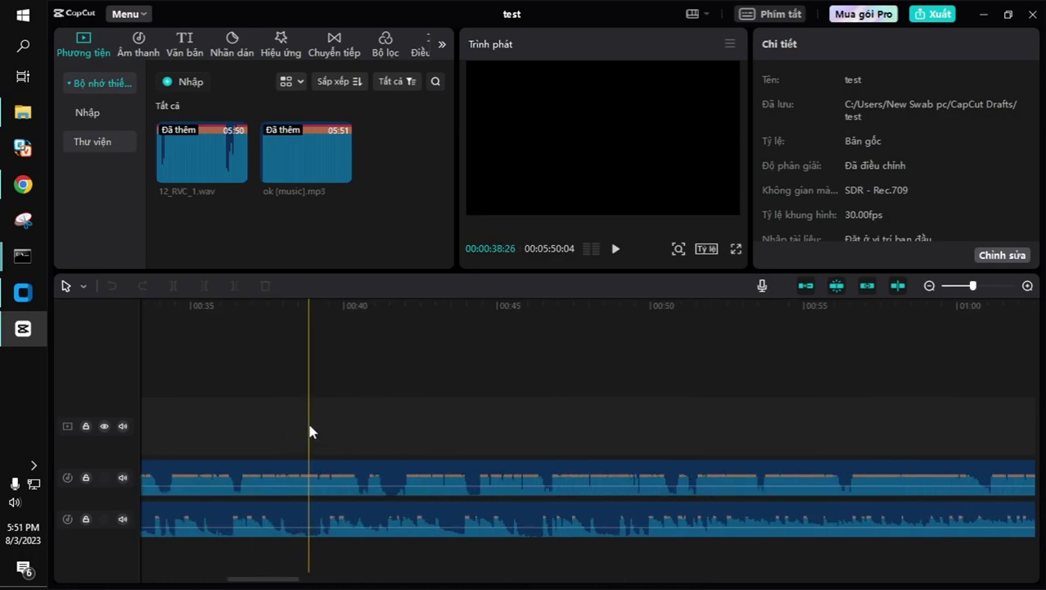
{"action": "left_click", "coordinate": [167, 442]}
{"action": "left_click", "coordinate": [158, 439]}
{"action": "scroll", "coordinate": [157, 438], "scroll_direction": "down", "scroll_amount": 2, "text": "ctrl"}
{"action": "key", "text": "space"}
Step: Skip ahead to about 00:45 and listen to the converted vocals over the music
{"action": "scroll", "coordinate": [369, 393], "scroll_direction": "up", "scroll_amount": 3, "text": "ctrl"}
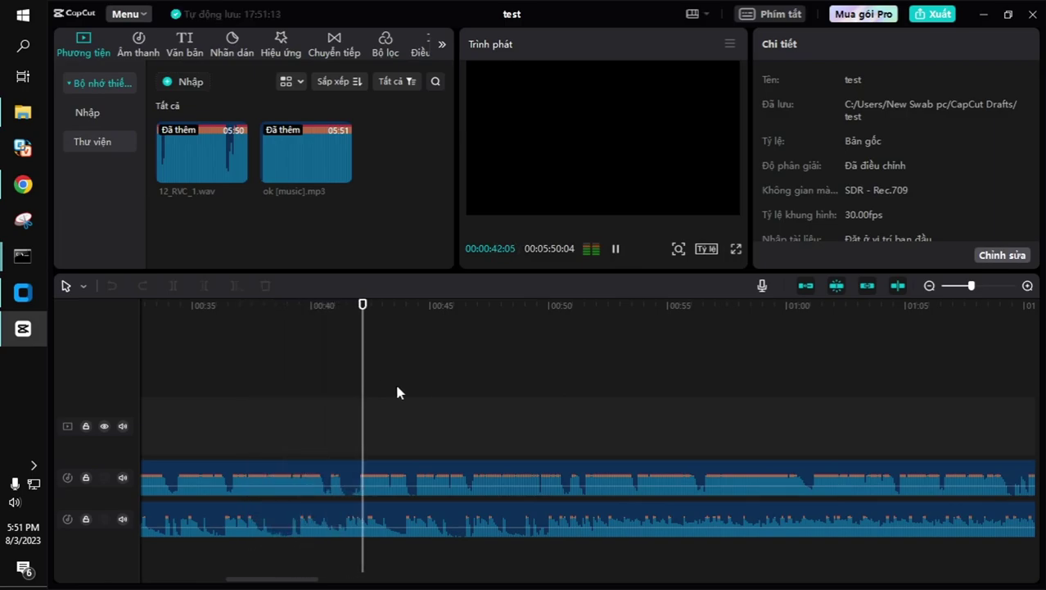
{"action": "scroll", "coordinate": [409, 391], "scroll_direction": "up", "scroll_amount": 1}
{"action": "key", "text": "space"}
{"action": "left_click", "coordinate": [490, 417]}
{"action": "key", "text": "space"}
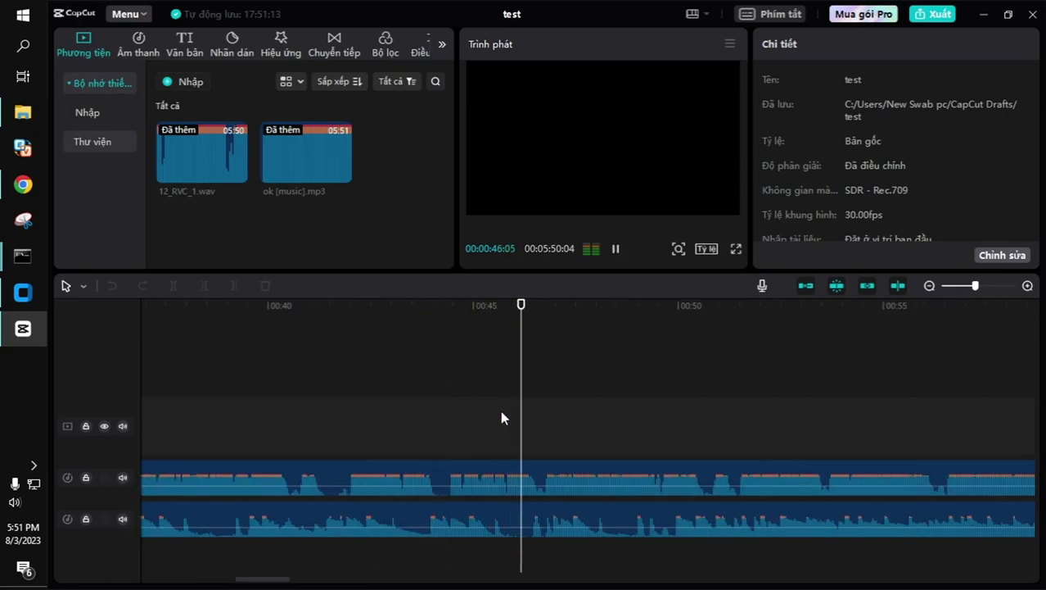
{"action": "scroll", "coordinate": [554, 414], "scroll_direction": "down", "scroll_amount": 1}
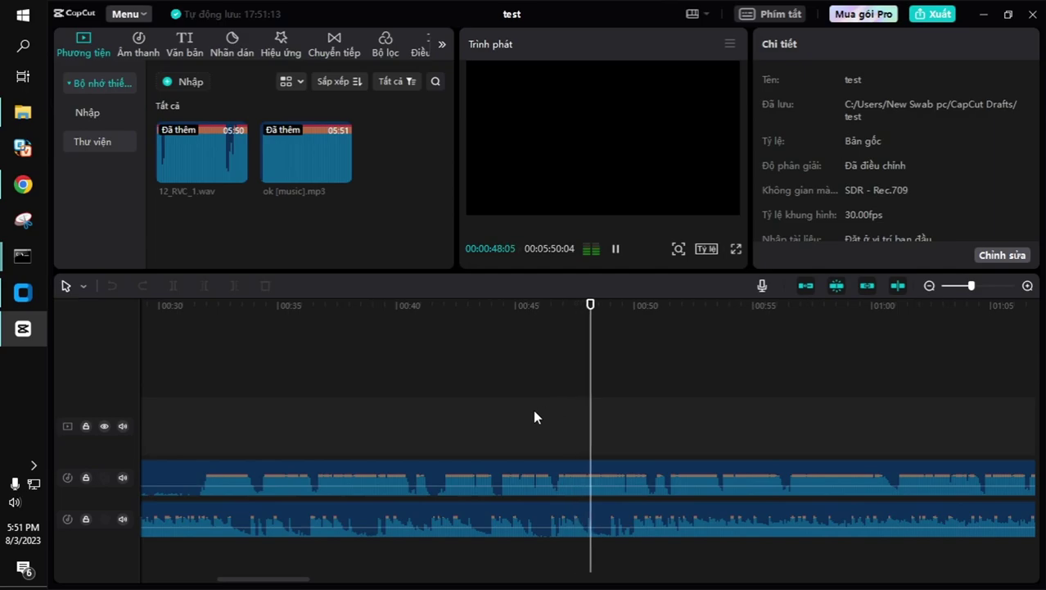
{"action": "scroll", "coordinate": [636, 416], "scroll_direction": "up", "scroll_amount": 1}
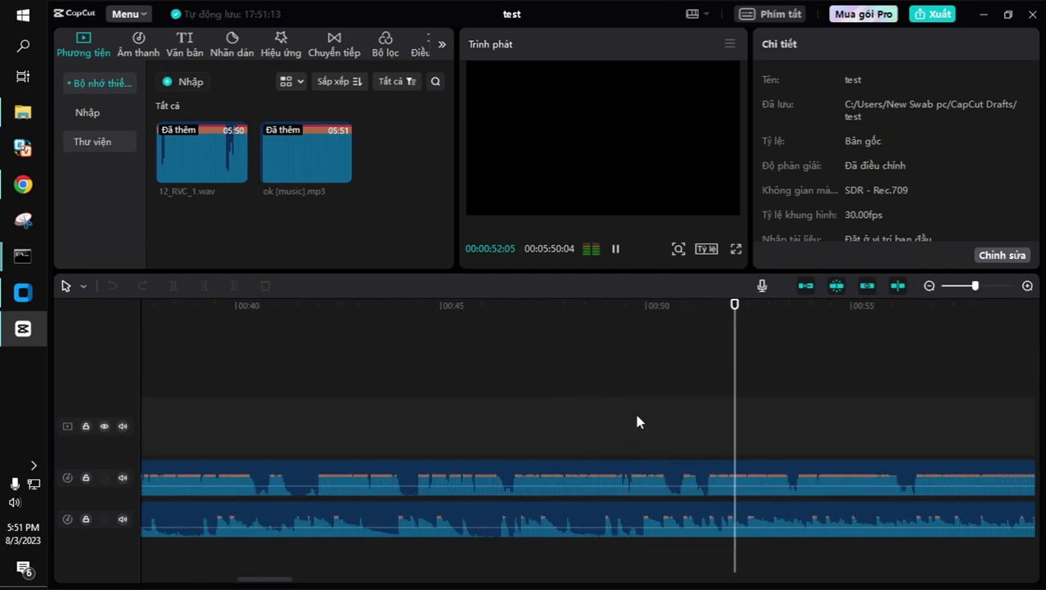
Step: Reposition the playhead at about 00:52, play a short passage of the mix and pause it
{"action": "key", "text": "space"}
{"action": "left_click", "coordinate": [751, 426]}
{"action": "key", "text": "space"}
{"action": "key", "text": "space"}
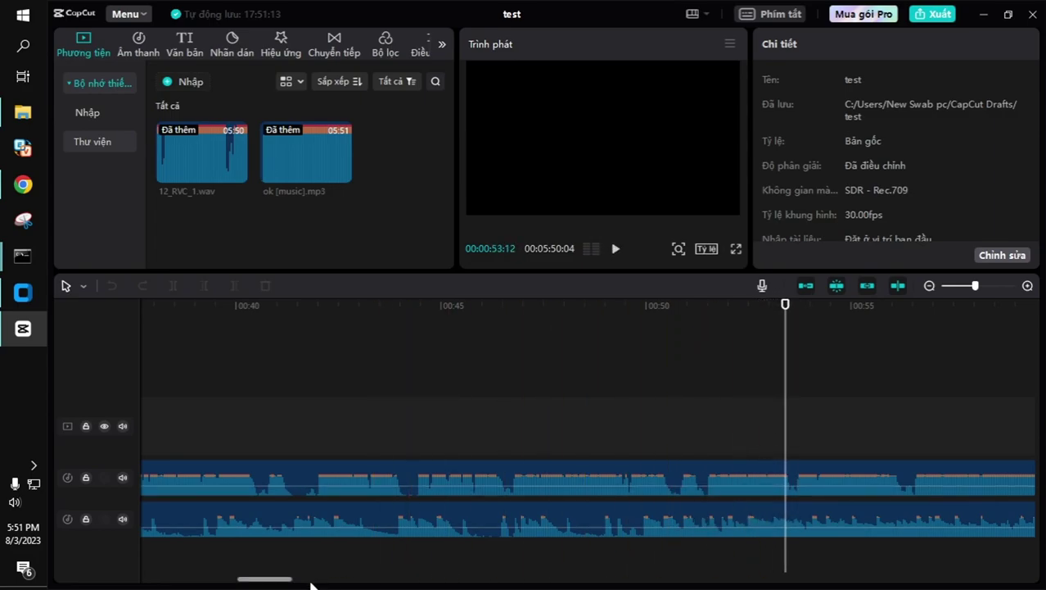
Step: Continue listening to the mix from about 00:54 with the beginning of both audio tracks in view
{"action": "scroll", "coordinate": [287, 577], "scroll_direction": "right", "scroll_amount": 5}
{"action": "left_click", "coordinate": [571, 438]}
{"action": "key", "text": "space"}
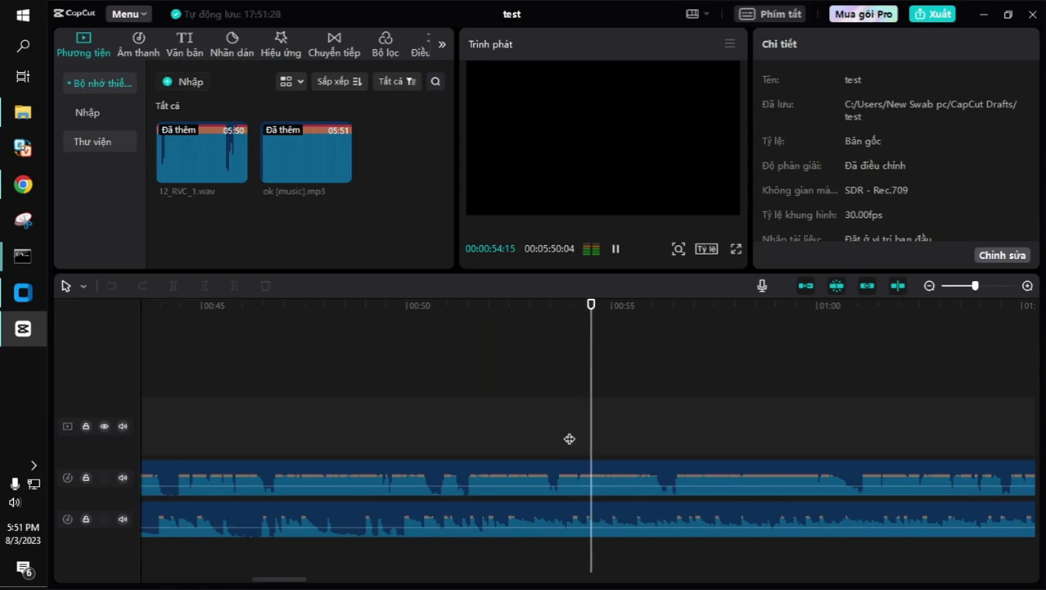
{"action": "scroll", "coordinate": [566, 429], "scroll_direction": "down", "scroll_amount": 1}
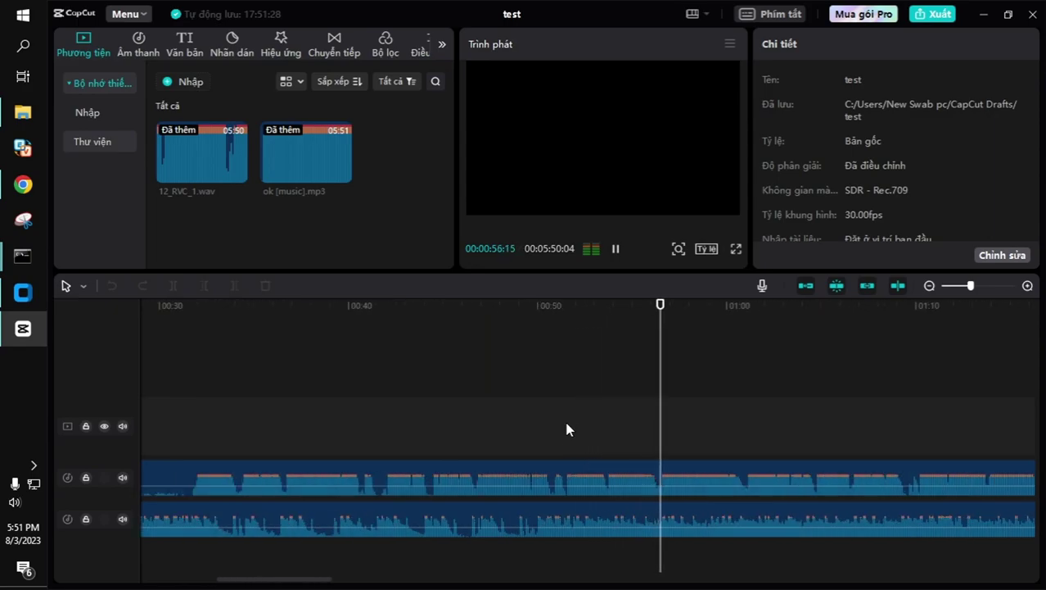
{"action": "scroll", "coordinate": [568, 428], "scroll_direction": "down", "scroll_amount": 1}
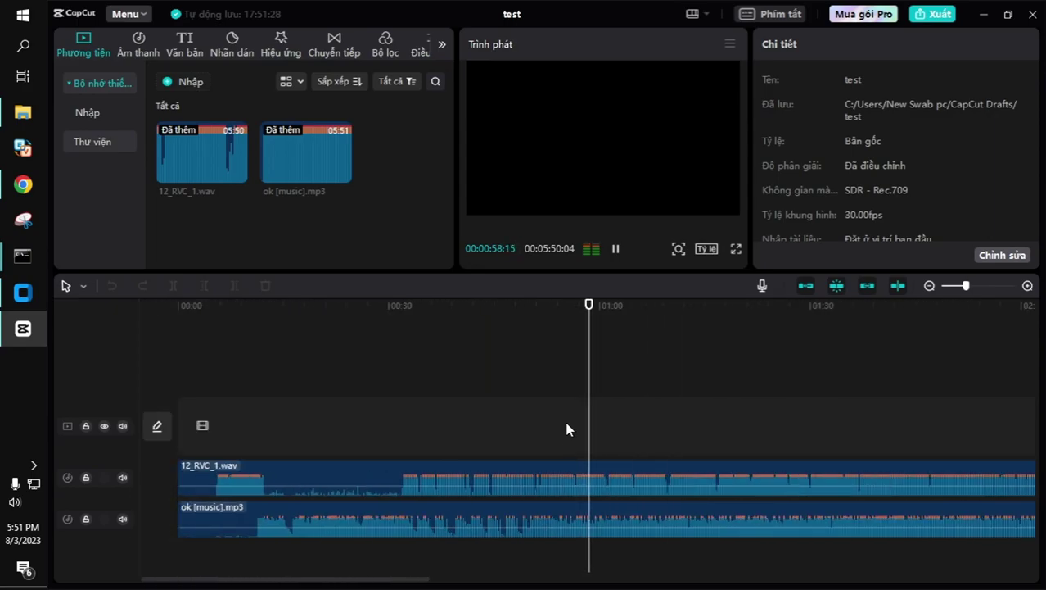
Step: Mute the ok [music].mp3 track, listen to the converted vocals alone from about 01:00 and pause at about 01:11
{"action": "left_click", "coordinate": [123, 518]}
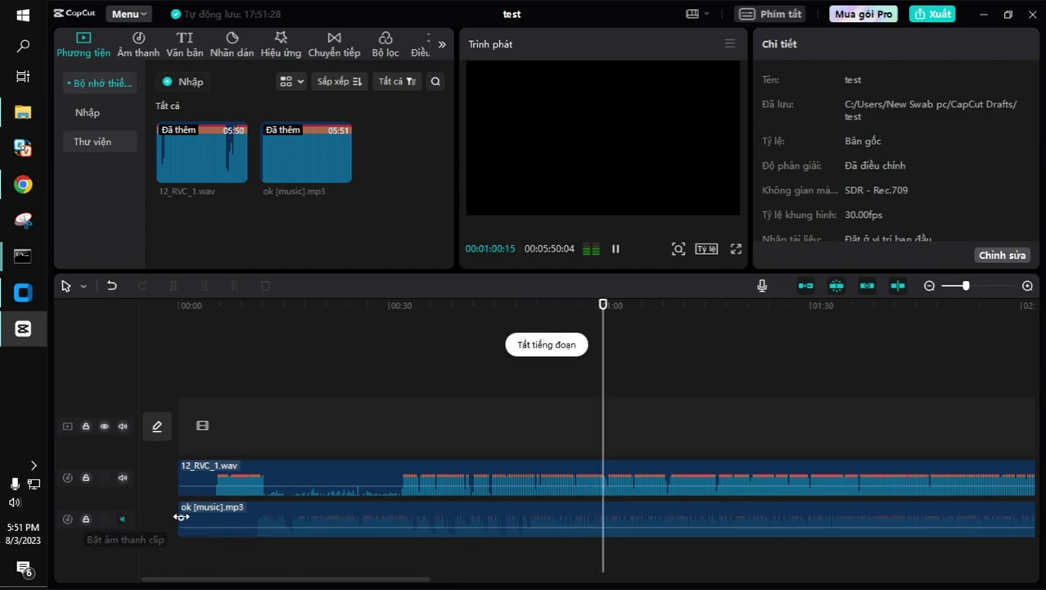
{"action": "scroll", "coordinate": [747, 482], "scroll_direction": "up", "scroll_amount": 2}
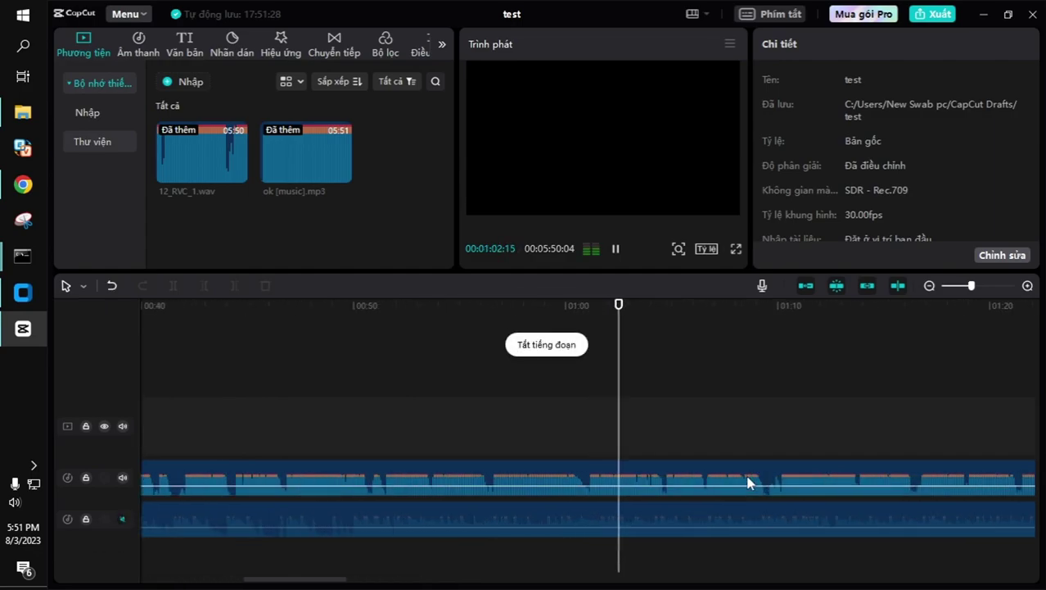
{"action": "left_click_drag", "start_coordinate": [311, 579], "coordinate": [332, 584]}
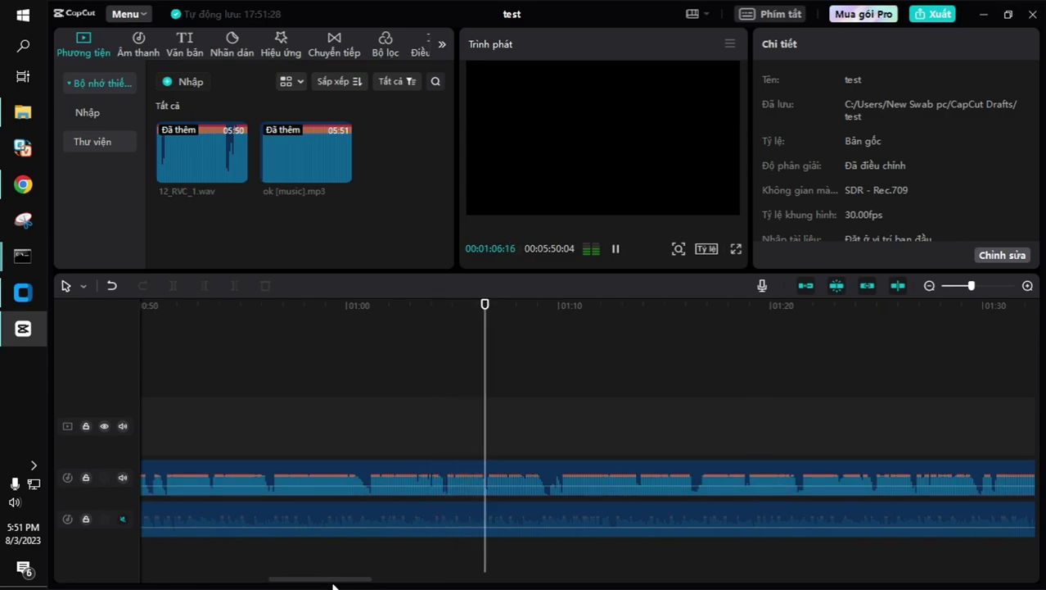
{"action": "left_click_drag", "start_coordinate": [336, 584], "coordinate": [344, 582]}
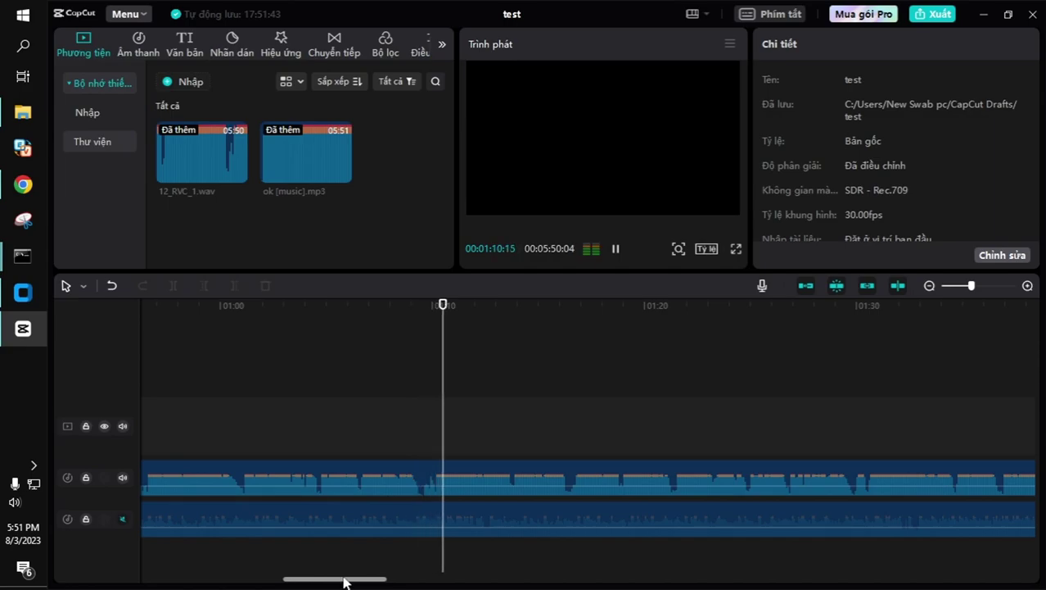
{"action": "key", "text": "space"}
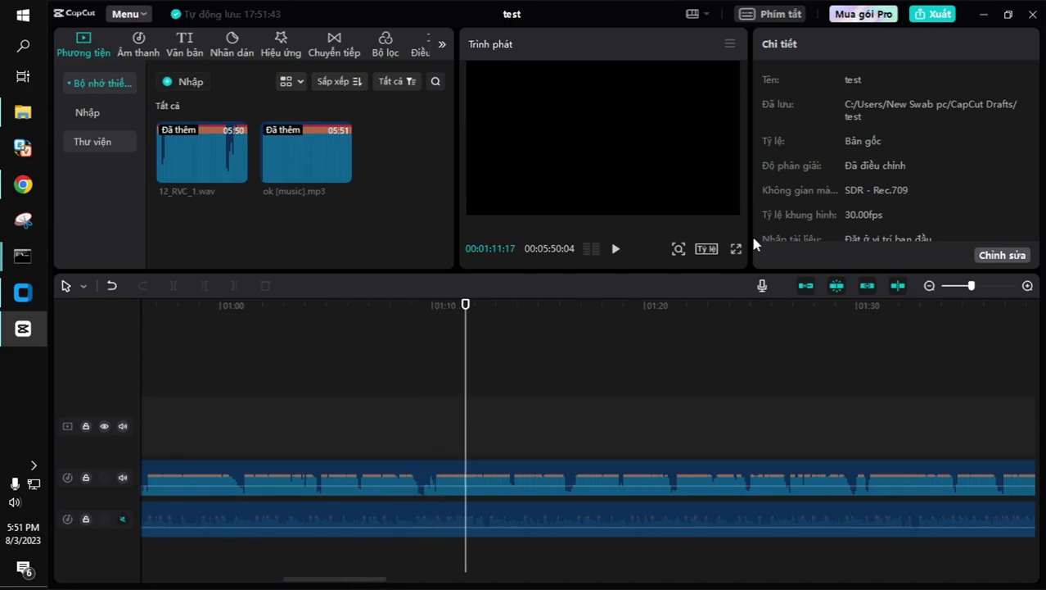
Step: Switch to RVC GUI, set the F0 method to crepe, and close it, clearing the CapCut window away
{"action": "left_click", "coordinate": [23, 292]}
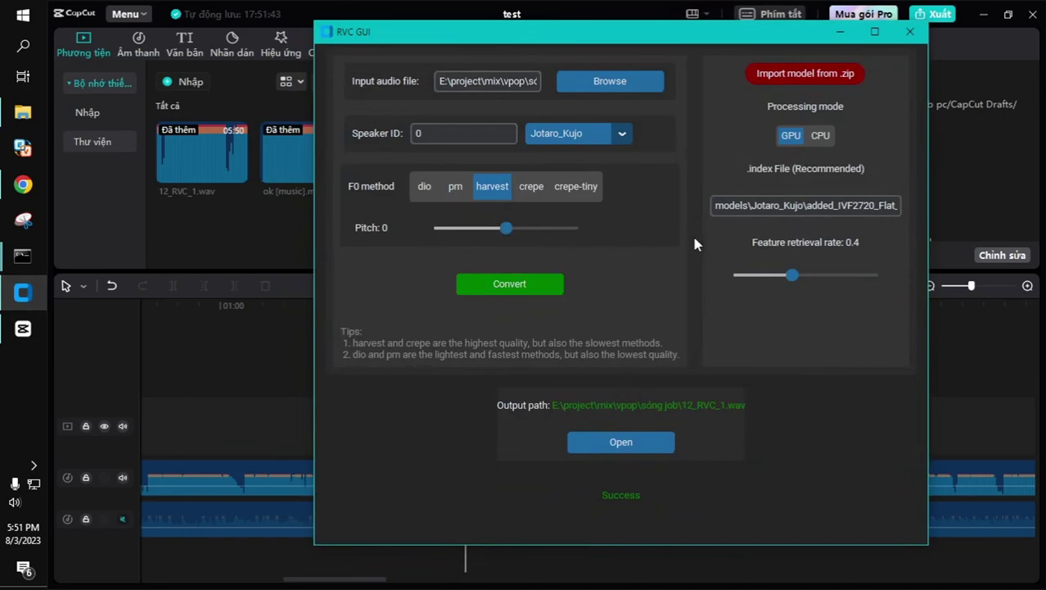
{"action": "left_click", "coordinate": [527, 195]}
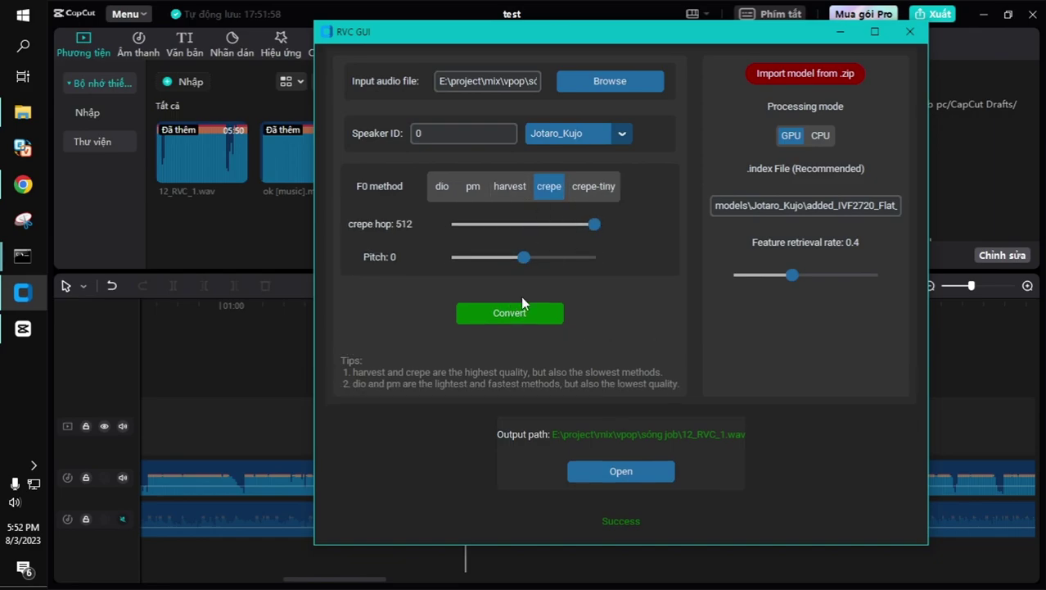
{"action": "left_click", "coordinate": [910, 34]}
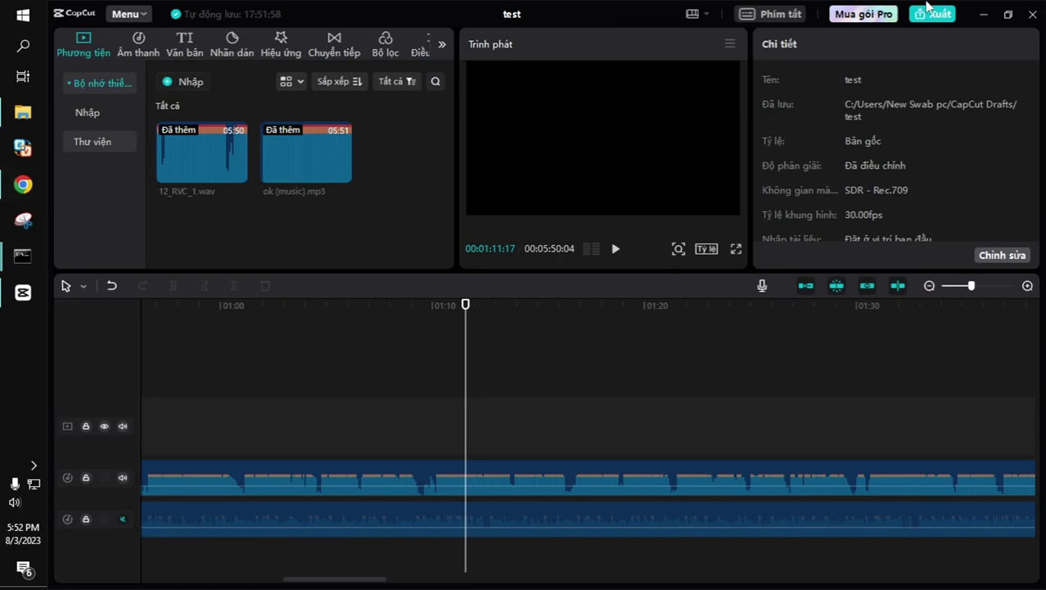
{"action": "left_click", "coordinate": [984, 15]}
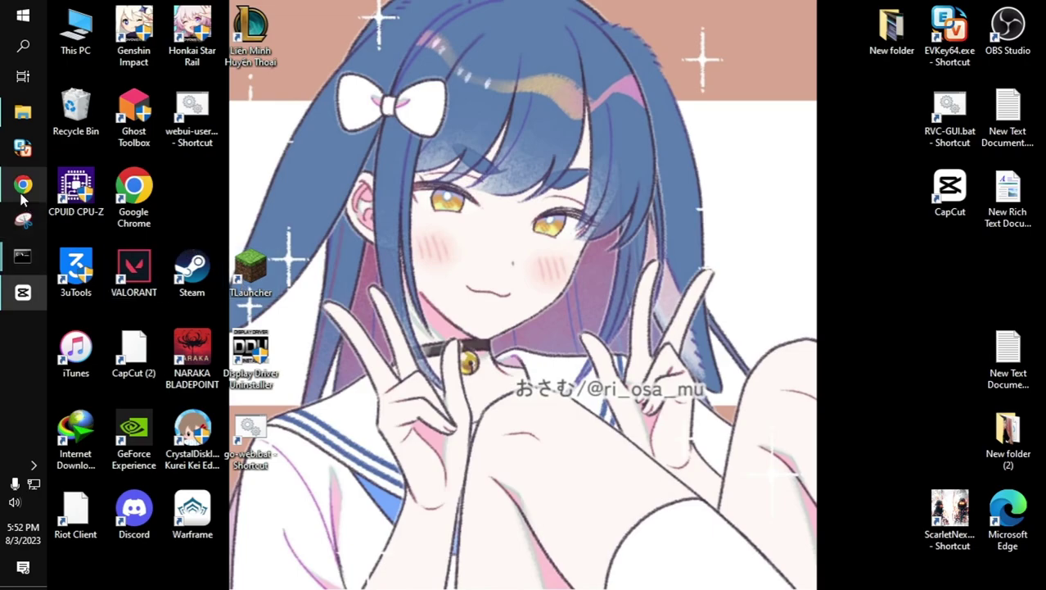
Step: Look over the RVC web training page and the YouTube channel's community posts in Chrome, ending on a new tab
{"action": "mouse_move", "coordinate": [22, 196]}
{"action": "left_click", "coordinate": [122, 186]}
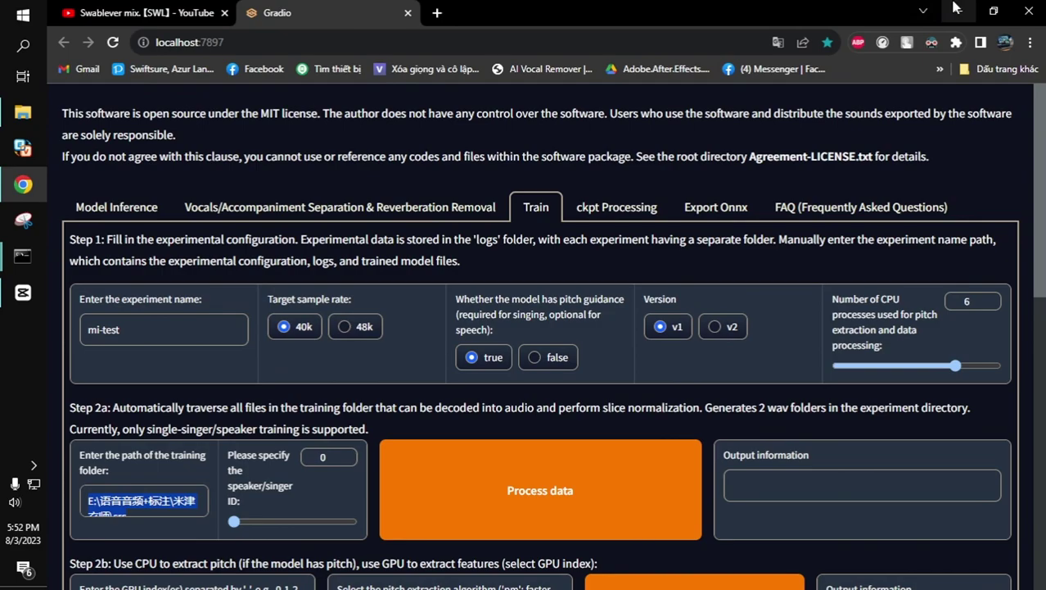
{"action": "left_click", "coordinate": [954, 8]}
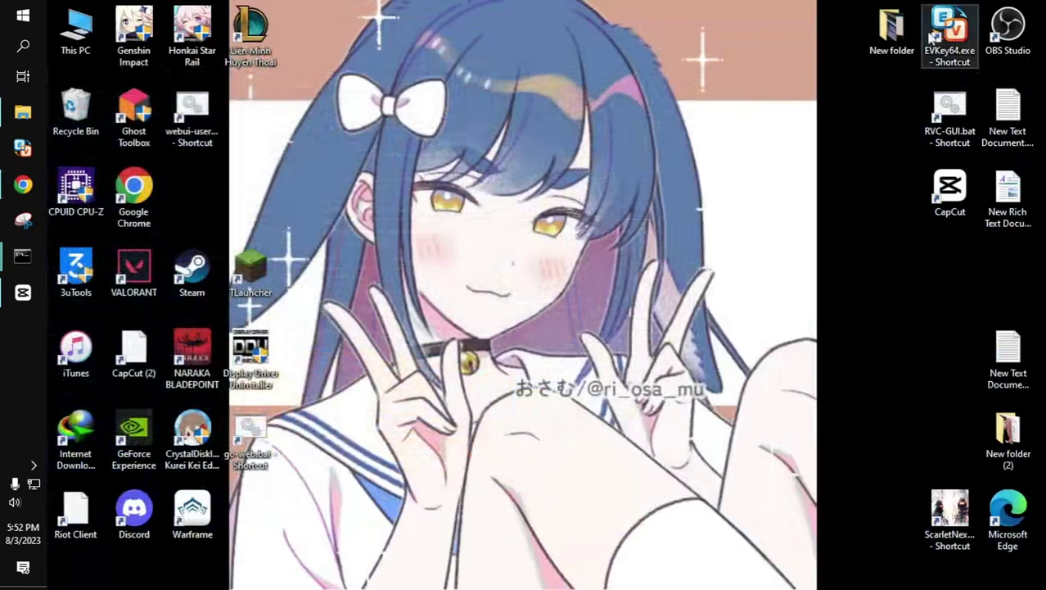
{"action": "left_click", "coordinate": [36, 193]}
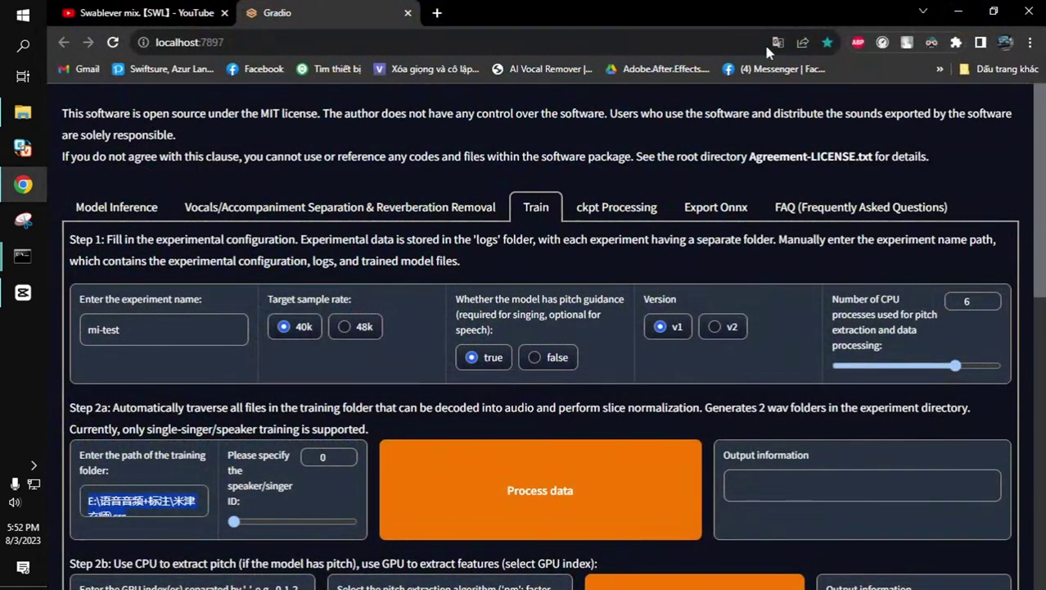
{"action": "left_click", "coordinate": [208, 7]}
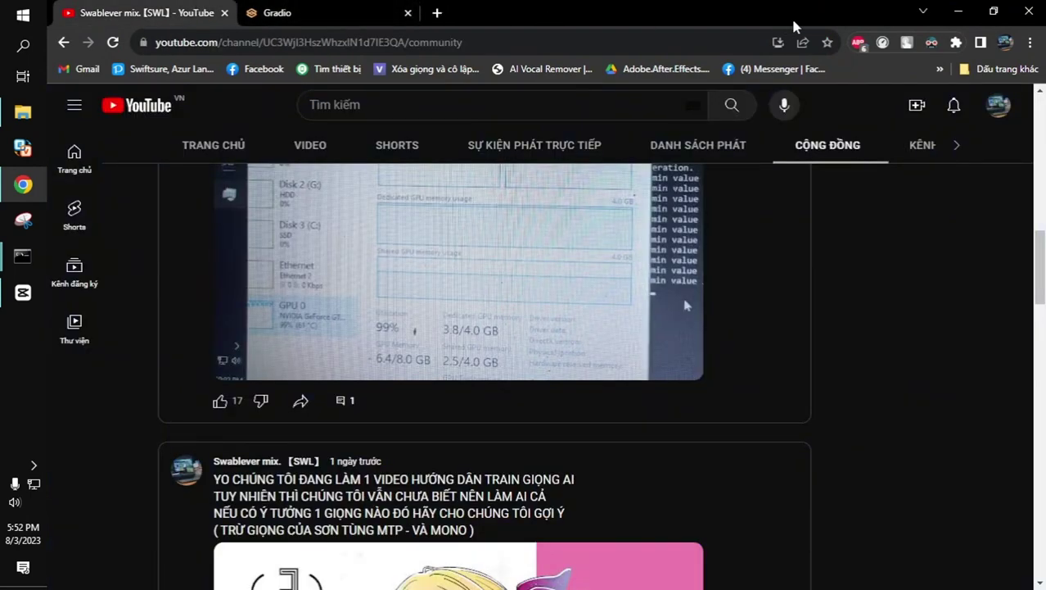
{"action": "left_click", "coordinate": [960, 13]}
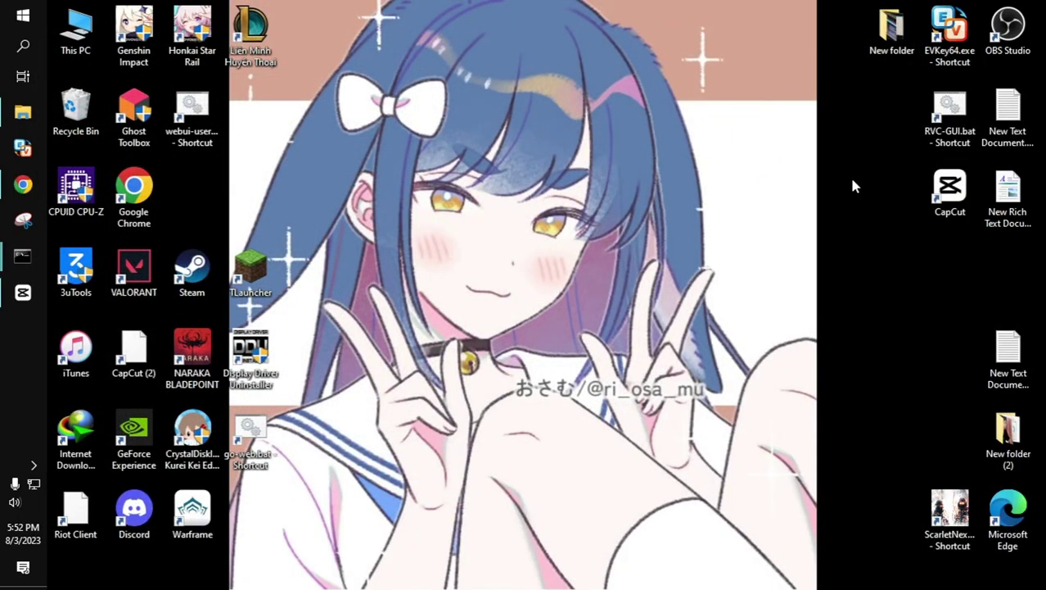
{"action": "left_click", "coordinate": [23, 184]}
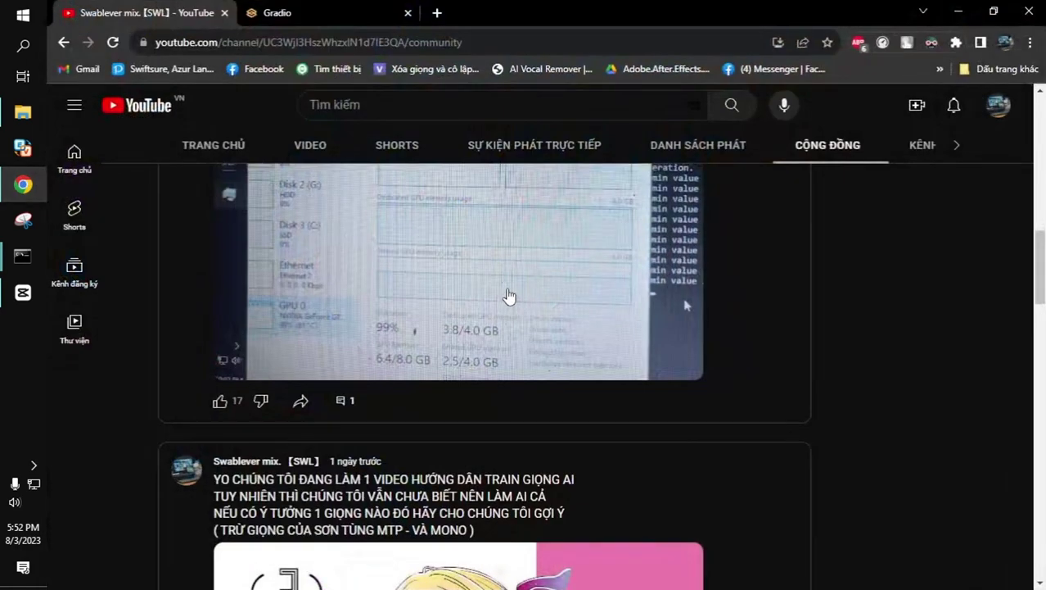
{"action": "left_click", "coordinate": [327, 10]}
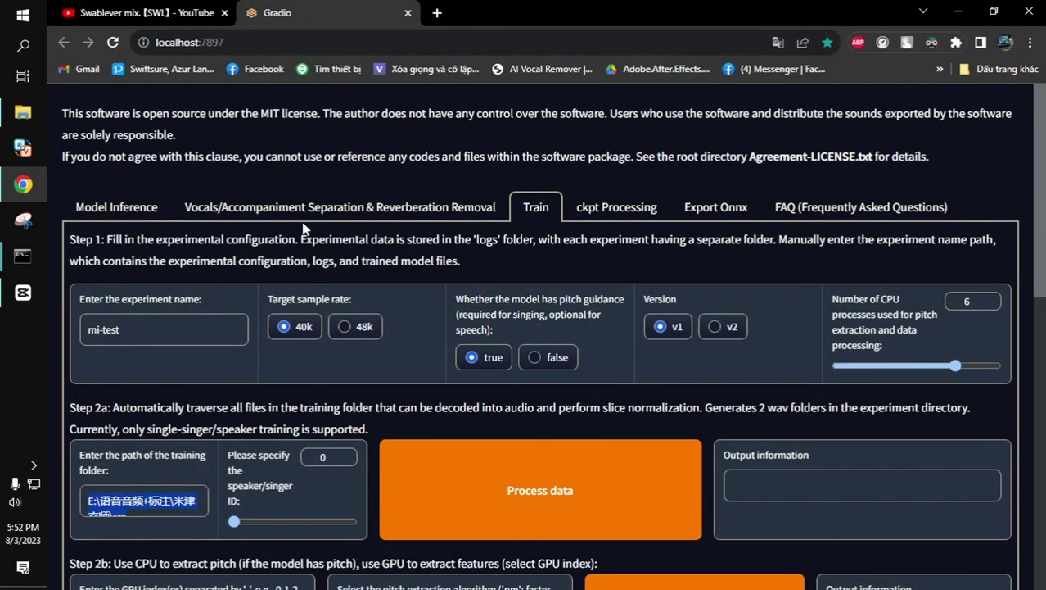
{"action": "left_click", "coordinate": [439, 13]}
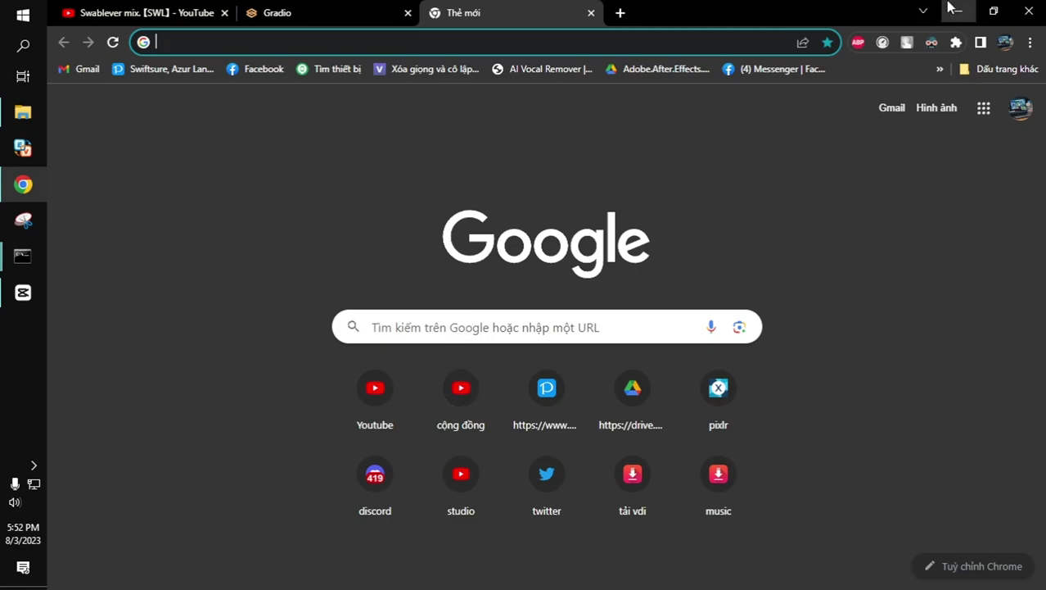
{"action": "left_click", "coordinate": [954, 11]}
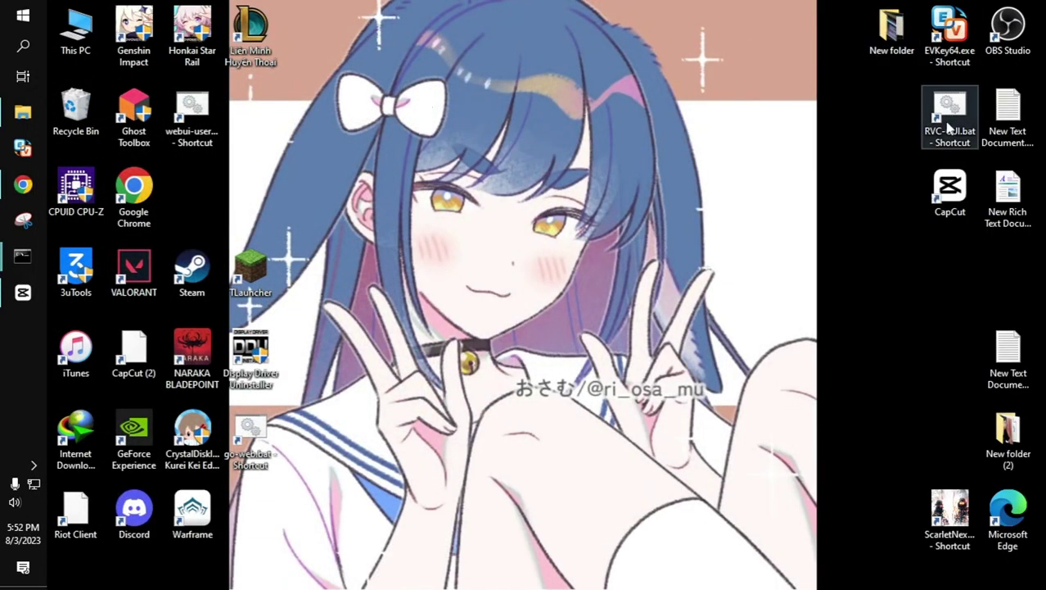
Step: Check the RVC weights folder and the Downloads folder in File Explorer
{"action": "left_click", "coordinate": [25, 114]}
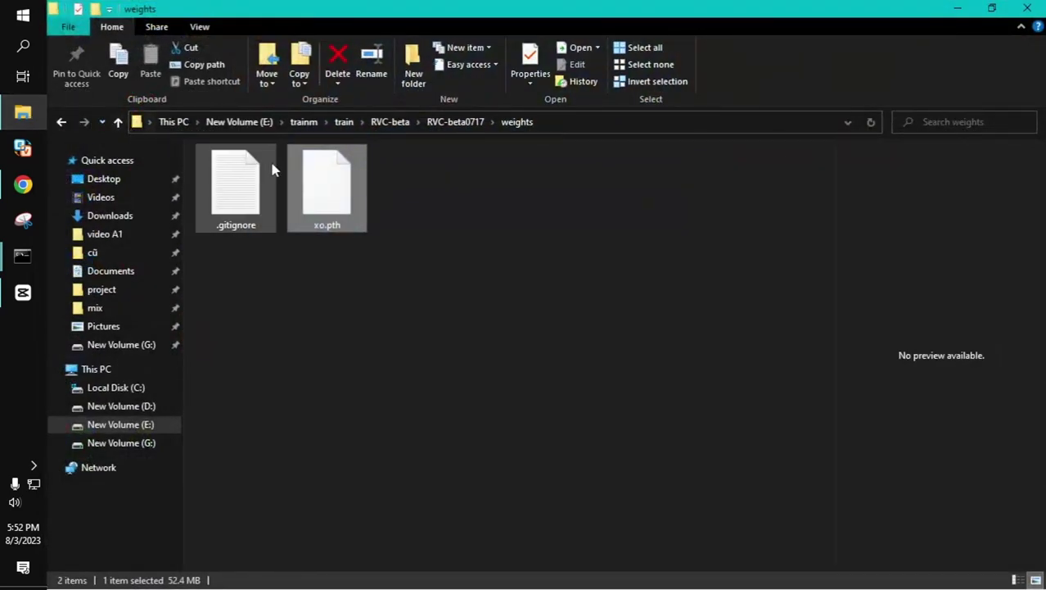
{"action": "left_click", "coordinate": [110, 216]}
{"action": "left_click", "coordinate": [957, 8]}
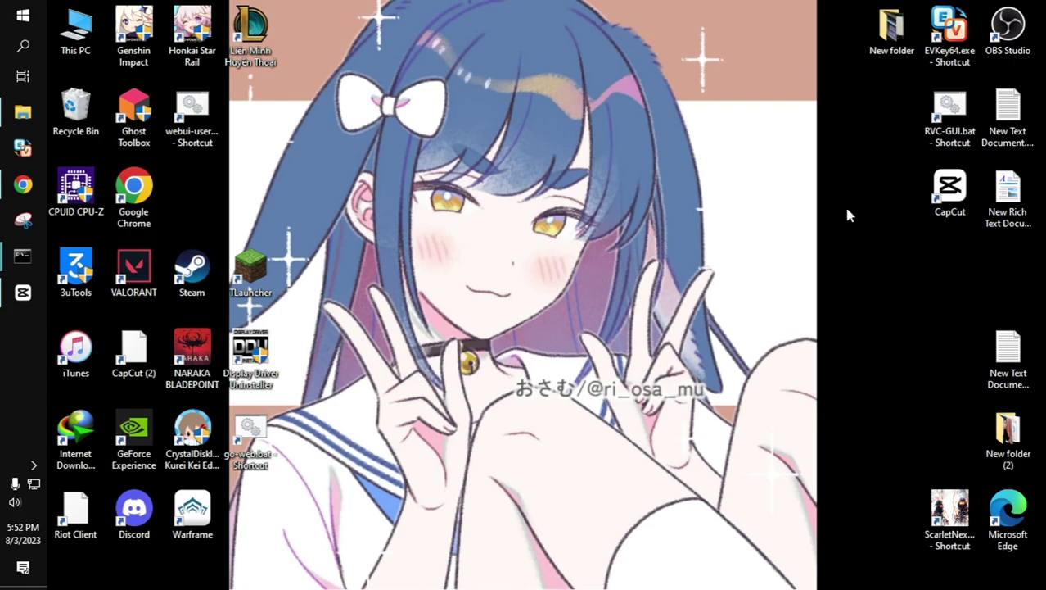
Step: Switch to CapCut, unmute the ok [music].mp3 track and select both audio clips on the timeline
{"action": "left_click", "coordinate": [21, 295]}
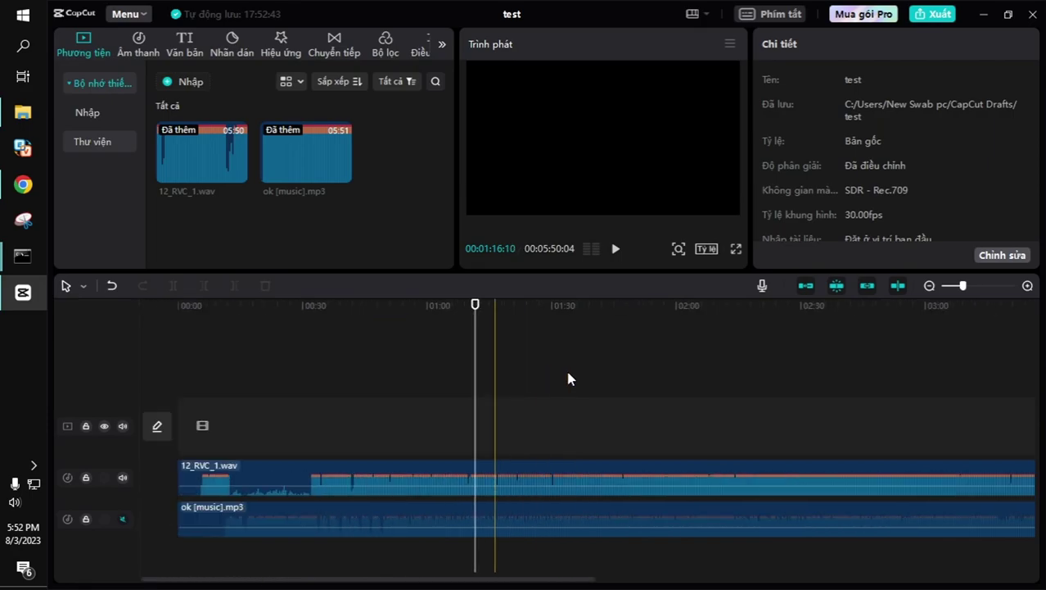
{"action": "scroll", "coordinate": [570, 379], "scroll_direction": "down", "scroll_amount": 3}
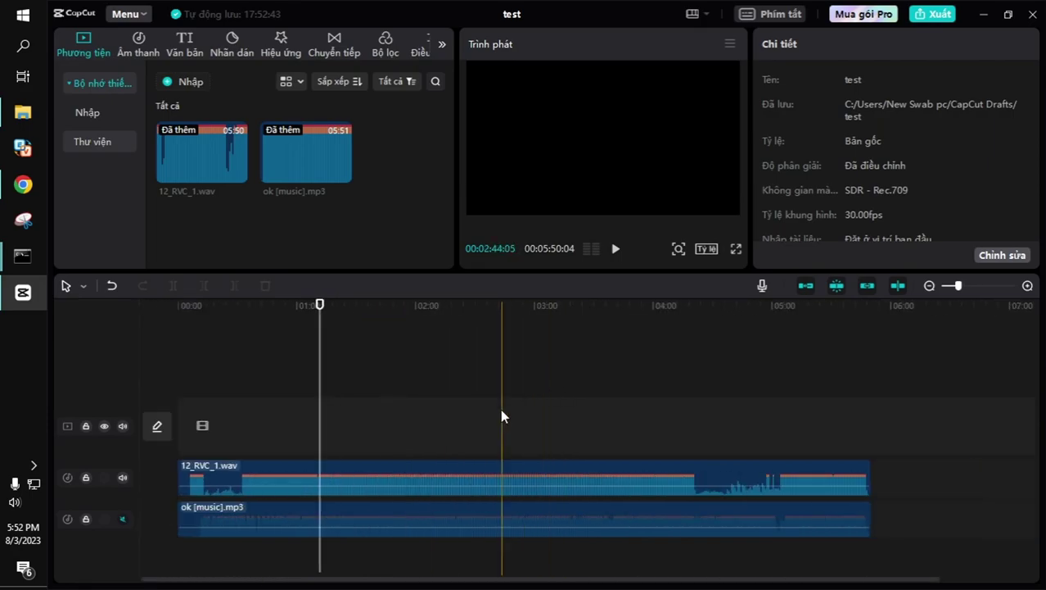
{"action": "left_click", "coordinate": [122, 519]}
{"action": "scroll", "coordinate": [240, 410], "scroll_direction": "up", "scroll_amount": 2}
{"action": "left_click_drag", "start_coordinate": [242, 422], "coordinate": [516, 538]}
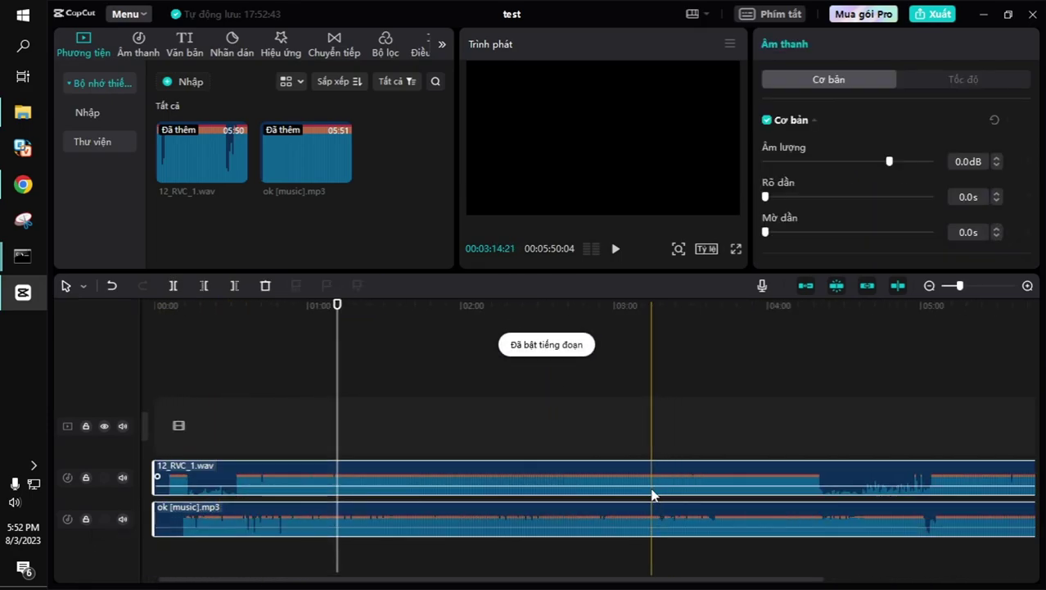
{"action": "scroll", "coordinate": [606, 458], "scroll_direction": "left", "scroll_amount": 1}
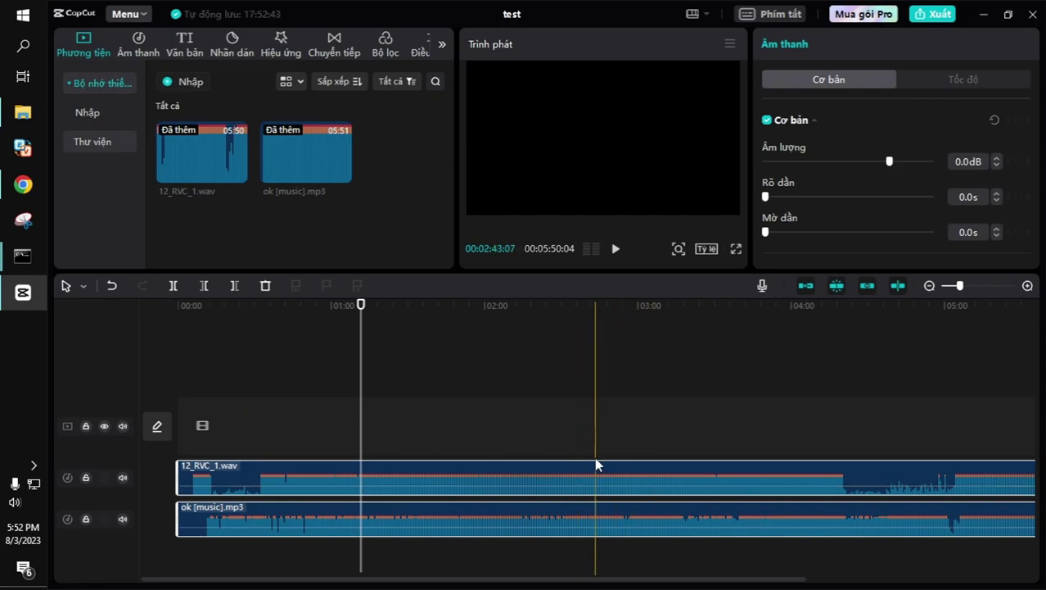
Step: Select only the 12_RVC_1.wav clip with the playhead at about 02:43, and close the test project
{"action": "left_click", "coordinate": [595, 377]}
{"action": "left_click", "coordinate": [860, 473]}
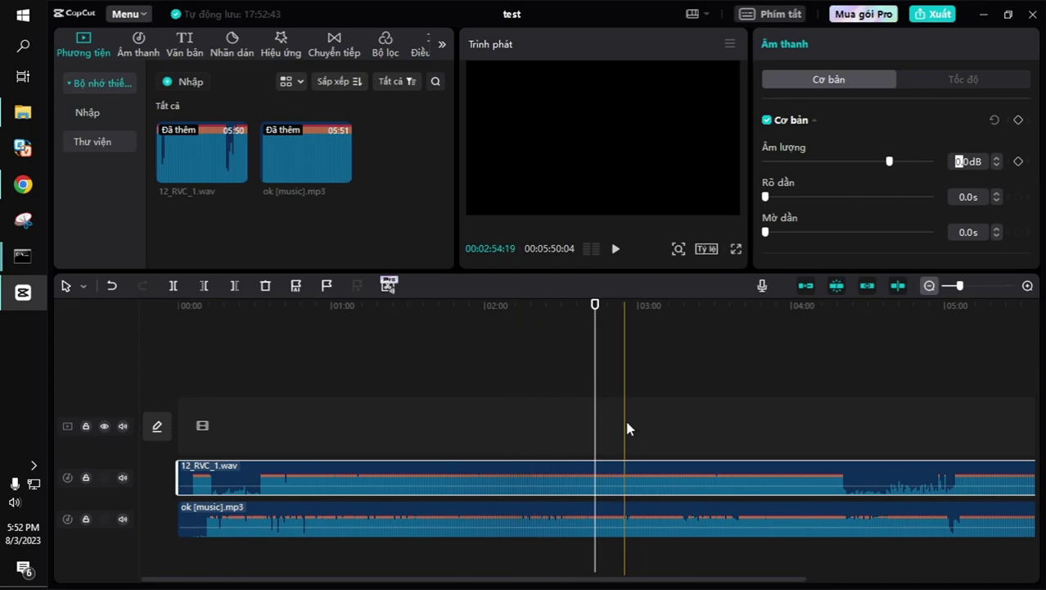
{"action": "scroll", "coordinate": [634, 417], "scroll_direction": "down", "scroll_amount": 3}
{"action": "left_click", "coordinate": [1035, 14]}
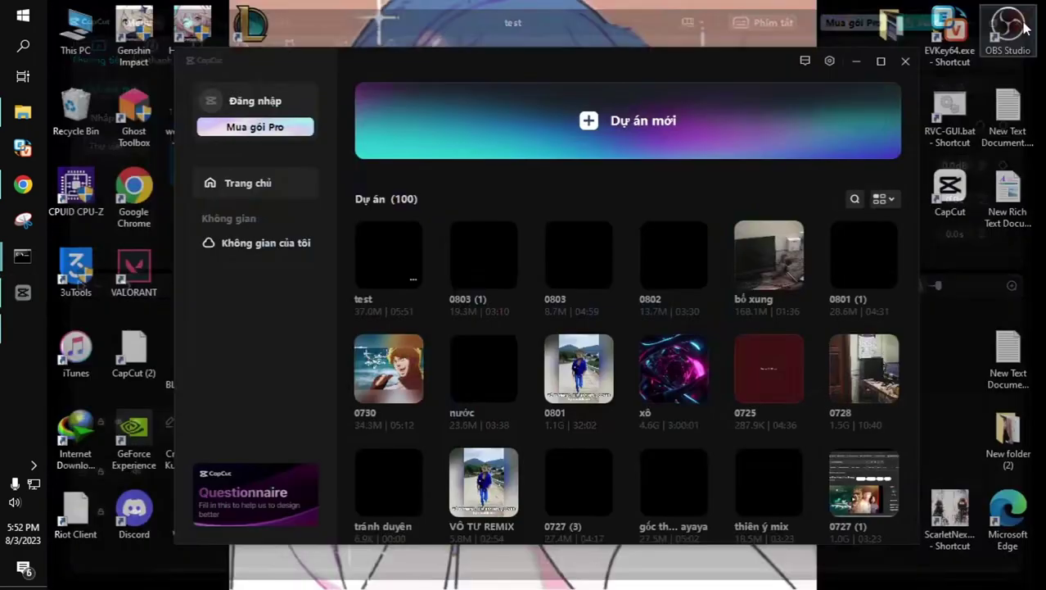
Step: Browse the saved CapCut projects and open project 0730
{"action": "scroll", "coordinate": [462, 343], "scroll_direction": "down", "scroll_amount": 2}
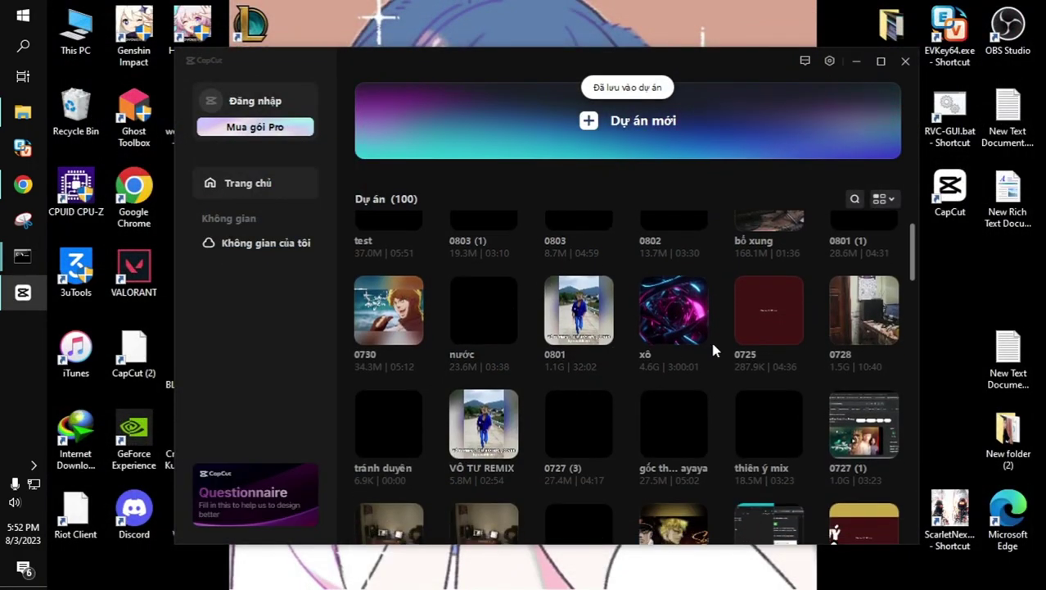
{"action": "scroll", "coordinate": [525, 299], "scroll_direction": "down", "scroll_amount": 3}
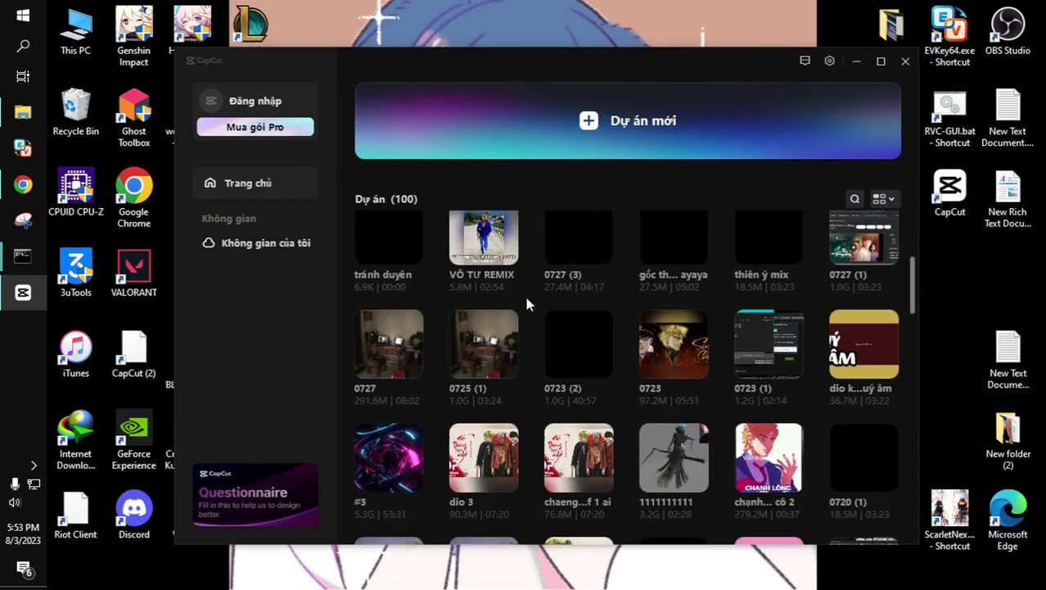
{"action": "scroll", "coordinate": [526, 303], "scroll_direction": "up", "scroll_amount": 4}
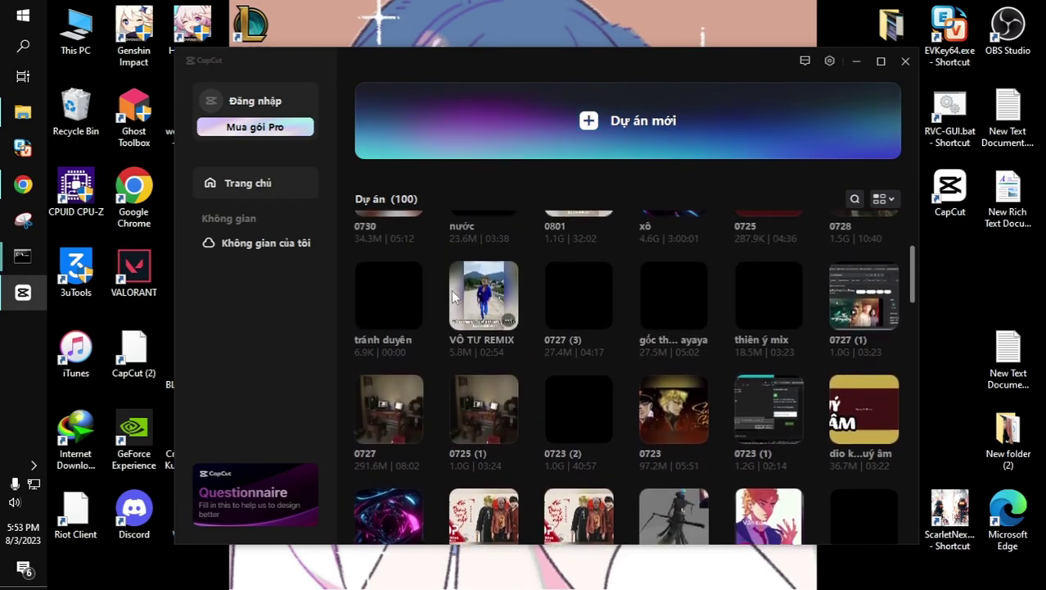
{"action": "scroll", "coordinate": [450, 310], "scroll_direction": "up", "scroll_amount": 2}
{"action": "left_click", "coordinate": [680, 135]}
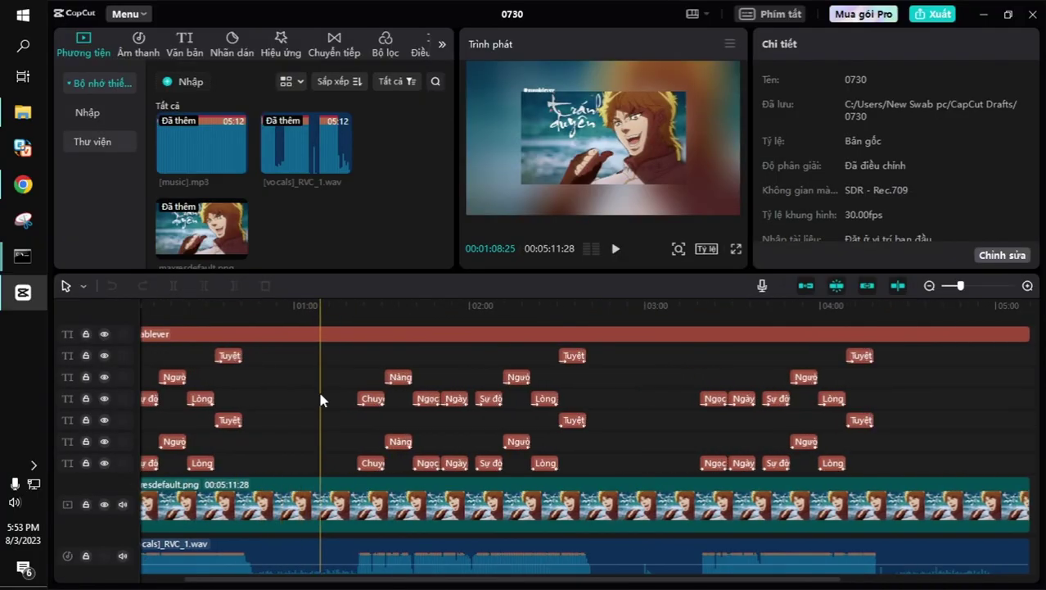
Step: Play project 0730 from near its beginning, view it in full screen, pause at about 00:14 and leave full screen
{"action": "left_click_drag", "start_coordinate": [183, 303], "coordinate": [210, 301]}
{"action": "scroll", "coordinate": [164, 315], "scroll_direction": "up", "scroll_amount": 3}
{"action": "key", "text": "space"}
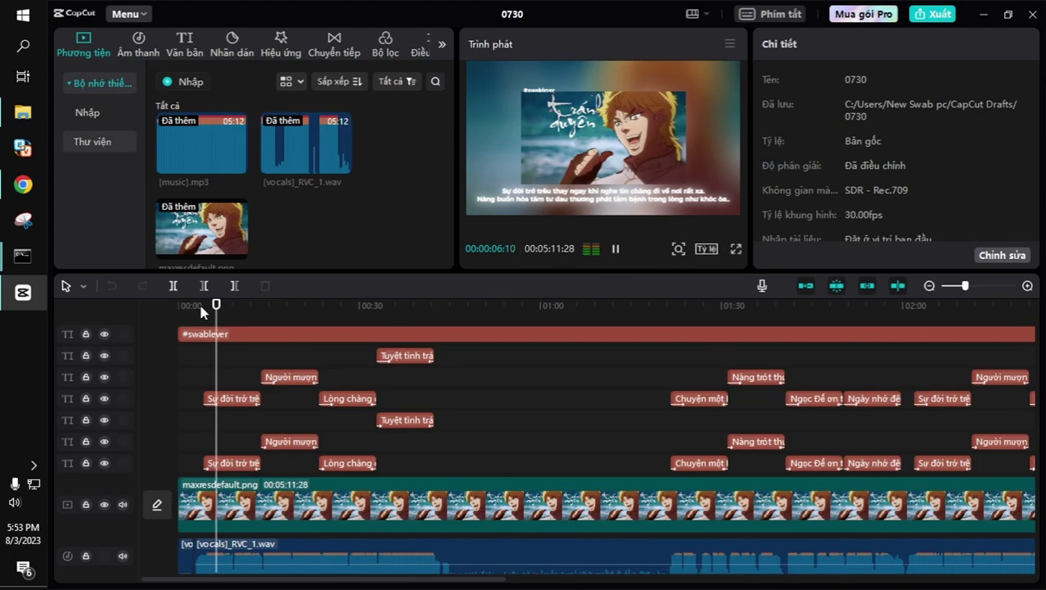
{"action": "scroll", "coordinate": [266, 306], "scroll_direction": "up", "scroll_amount": 2}
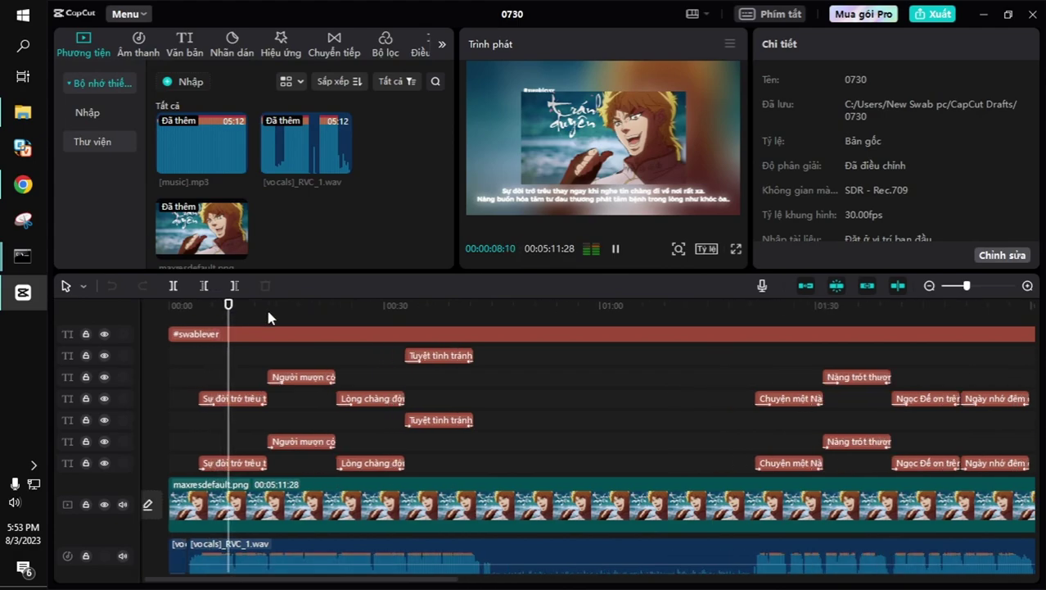
{"action": "left_click", "coordinate": [736, 249]}
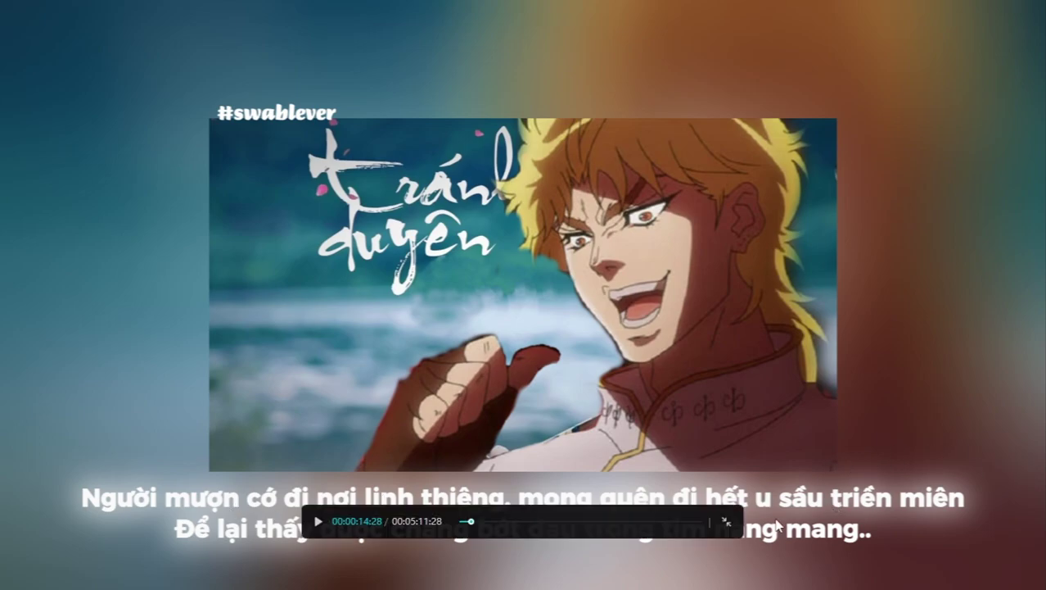
{"action": "left_click", "coordinate": [736, 522]}
Step: Select the lyric text clips on the three text tracks directly below the #swablever track
{"action": "scroll", "coordinate": [299, 401], "scroll_direction": "down", "scroll_amount": 5}
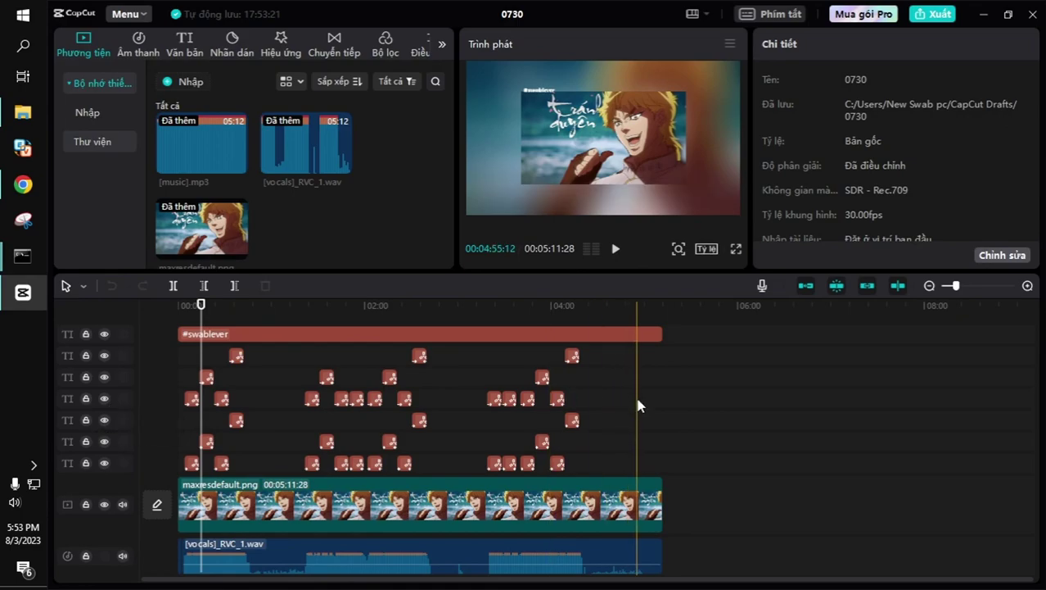
{"action": "key", "text": "ctrl+a"}
{"action": "left_click", "coordinate": [572, 357]}
{"action": "scroll", "coordinate": [352, 385], "scroll_direction": "down", "scroll_amount": 1}
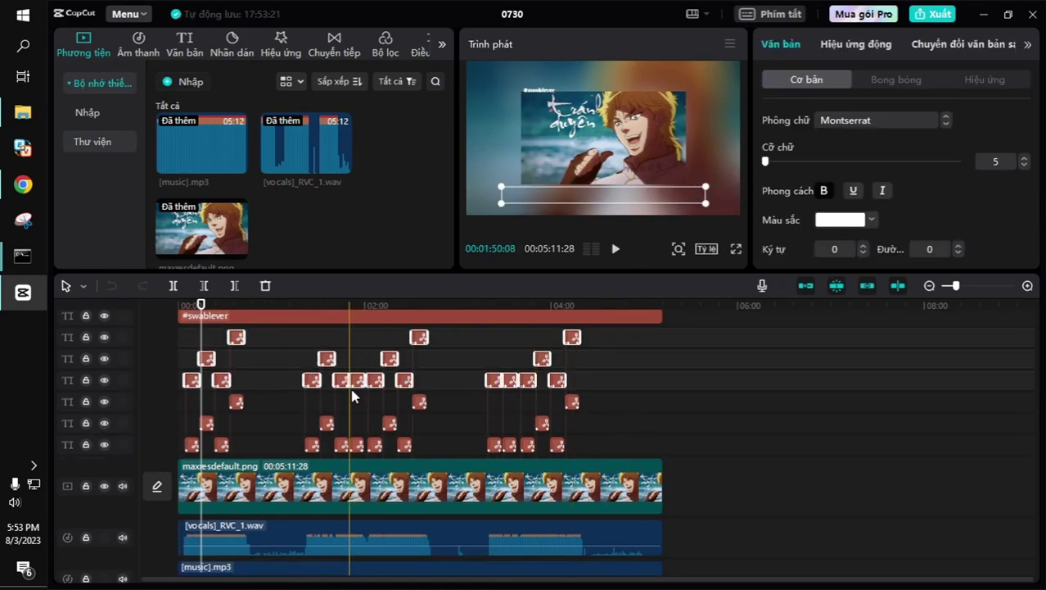
Step: Turn the Rực sáng glow of the selected lyric clips off and back on in their basic text settings
{"action": "scroll", "coordinate": [352, 385], "scroll_direction": "up", "scroll_amount": 2}
{"action": "left_click", "coordinate": [864, 47]}
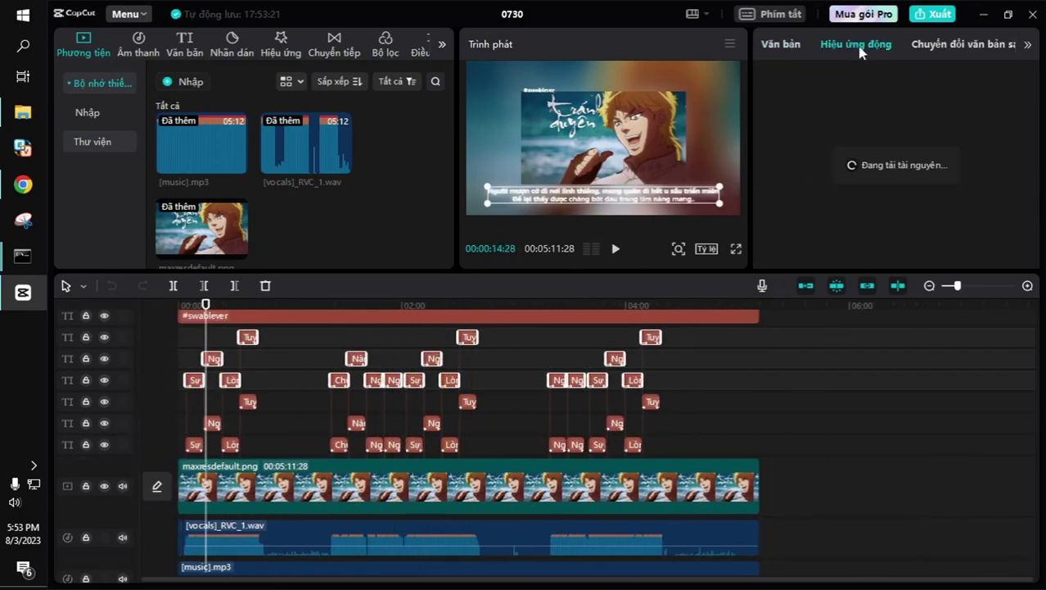
{"action": "left_click", "coordinate": [777, 46]}
{"action": "scroll", "coordinate": [909, 136], "scroll_direction": "down", "scroll_amount": 2}
{"action": "scroll", "coordinate": [912, 141], "scroll_direction": "down", "scroll_amount": 3}
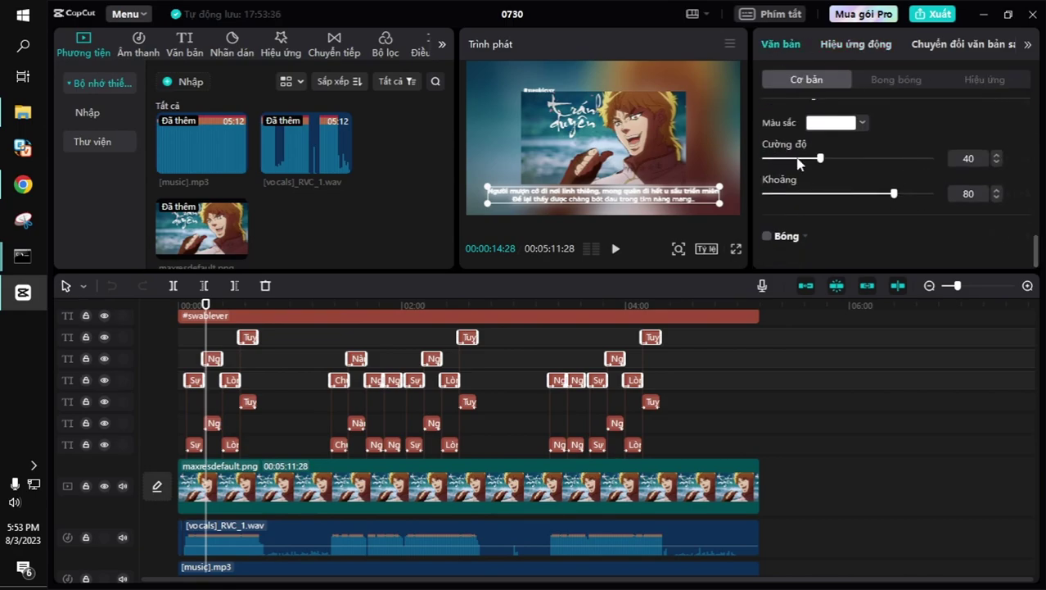
{"action": "scroll", "coordinate": [860, 147], "scroll_direction": "up", "scroll_amount": 1}
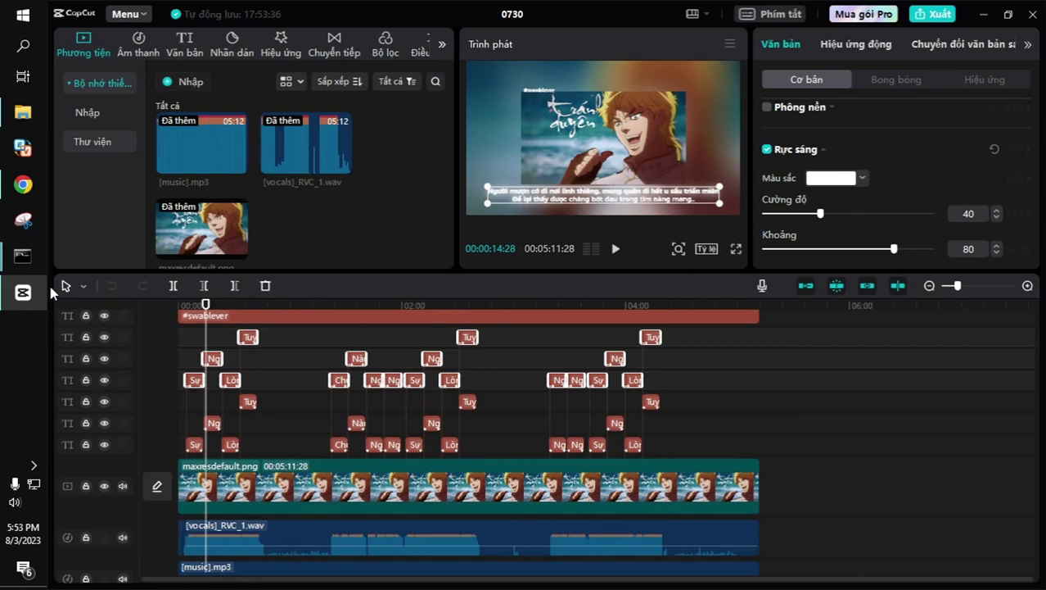
{"action": "left_click", "coordinate": [767, 150]}
{"action": "left_click", "coordinate": [767, 150]}
{"action": "left_click", "coordinate": [767, 150]}
{"action": "left_click", "coordinate": [767, 151]}
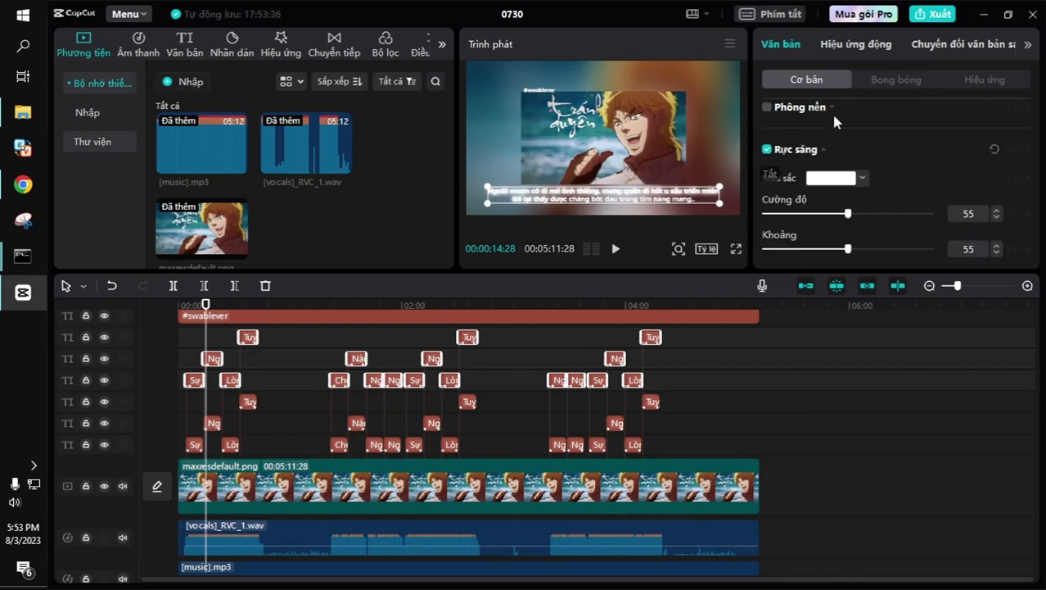
Step: Examine the entrance animations and the text effect presets available for the selected lyric clips
{"action": "left_click", "coordinate": [869, 47]}
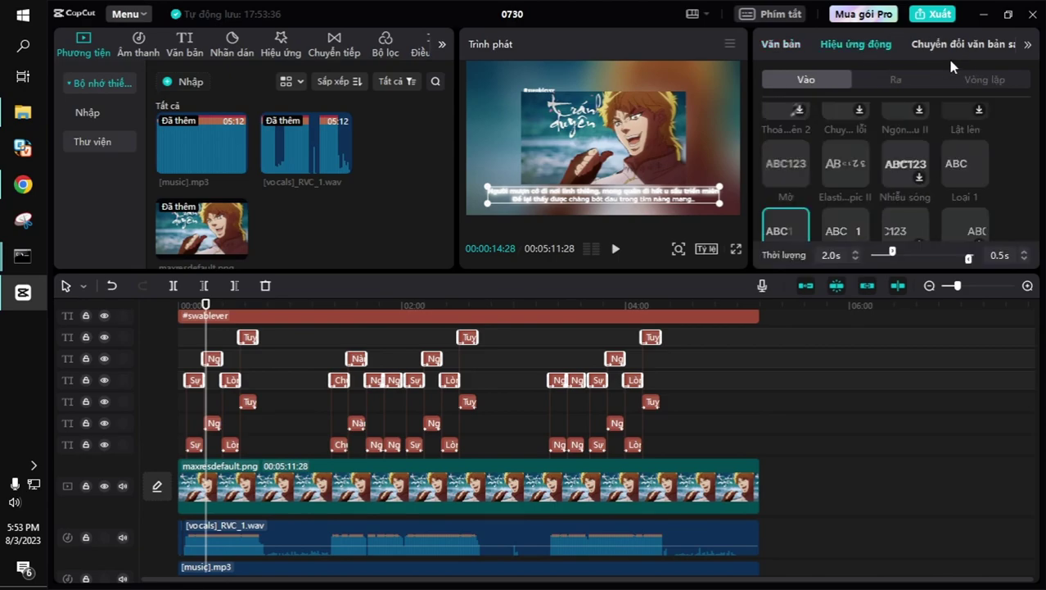
{"action": "left_click", "coordinate": [782, 45]}
{"action": "scroll", "coordinate": [924, 149], "scroll_direction": "up", "scroll_amount": 5}
{"action": "left_click", "coordinate": [987, 81]}
{"action": "scroll", "coordinate": [938, 168], "scroll_direction": "down", "scroll_amount": 1}
{"action": "scroll", "coordinate": [900, 174], "scroll_direction": "down", "scroll_amount": 1}
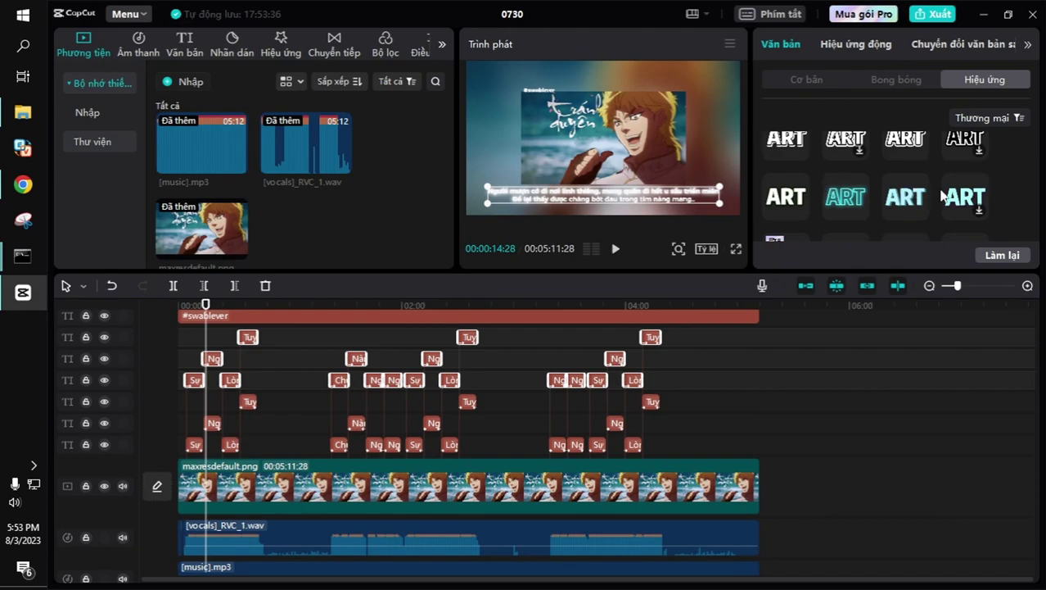
{"action": "scroll", "coordinate": [942, 195], "scroll_direction": "down", "scroll_amount": 2}
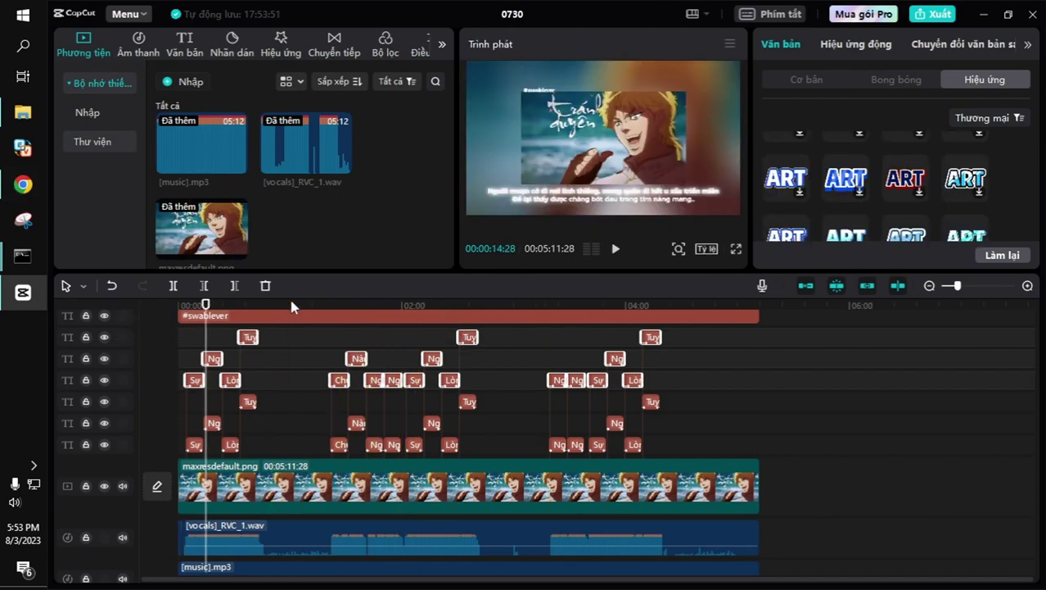
Step: Set the entrance animation duration of the selected lyric clips to 1.0 s and preview it from the project start
{"action": "left_click", "coordinate": [199, 311]}
{"action": "key", "text": "Home"}
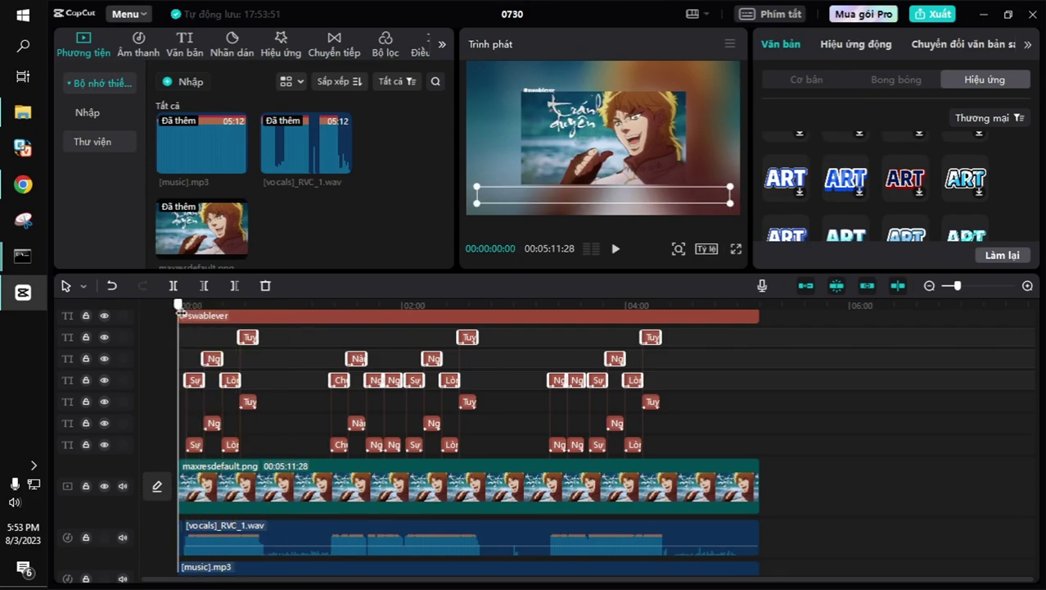
{"action": "left_click", "coordinate": [846, 48]}
{"action": "left_click", "coordinate": [893, 80]}
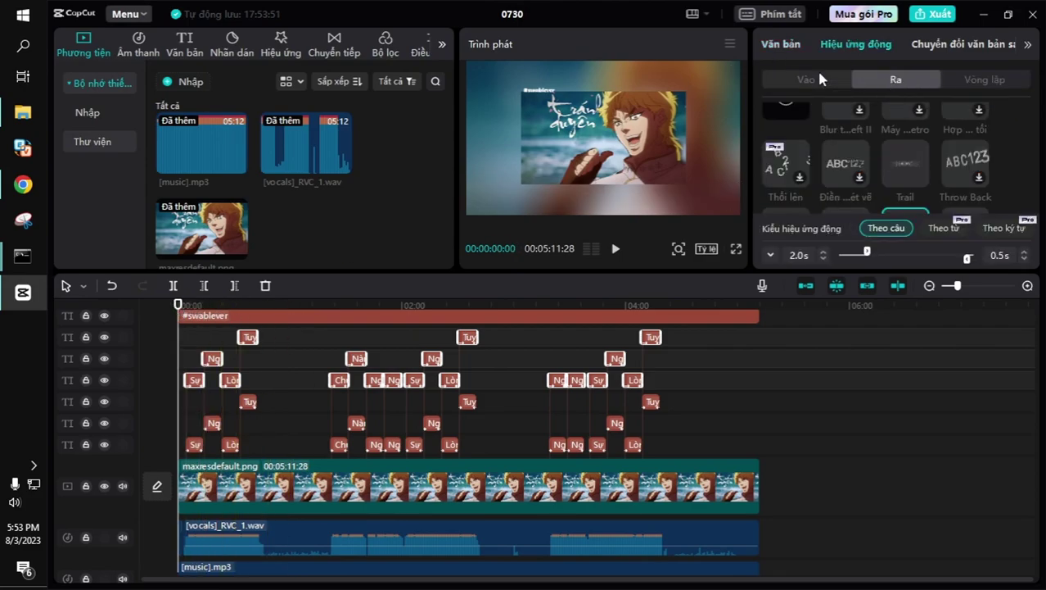
{"action": "left_click", "coordinate": [814, 79]}
{"action": "scroll", "coordinate": [898, 146], "scroll_direction": "down", "scroll_amount": 4}
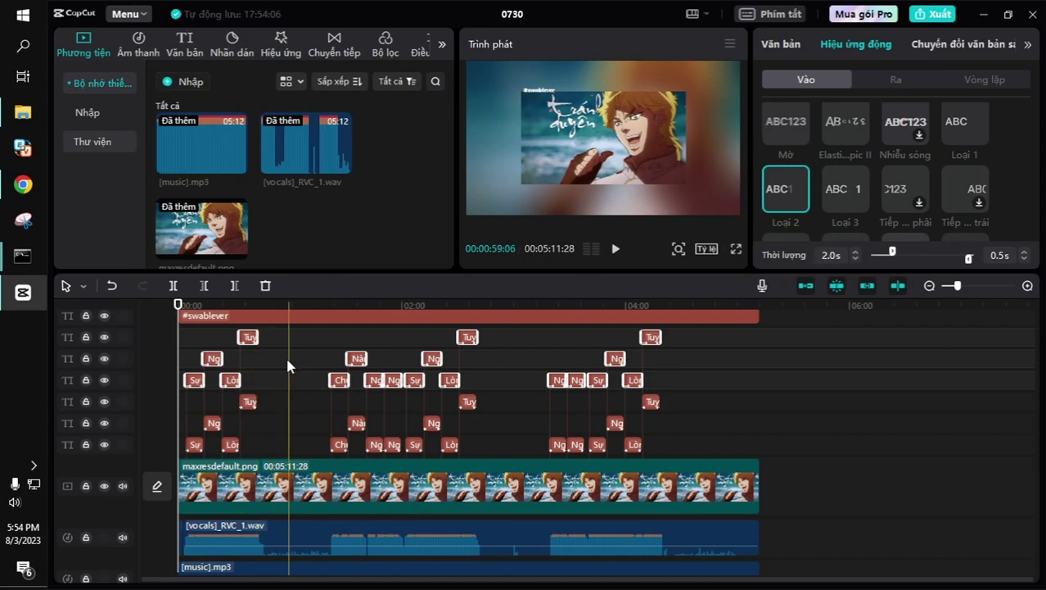
{"action": "scroll", "coordinate": [285, 354], "scroll_direction": "up", "scroll_amount": 2, "text": "ctrl"}
{"action": "scroll", "coordinate": [245, 389], "scroll_direction": "down", "scroll_amount": 3}
{"action": "scroll", "coordinate": [303, 393], "scroll_direction": "down", "scroll_amount": 1, "text": "ctrl"}
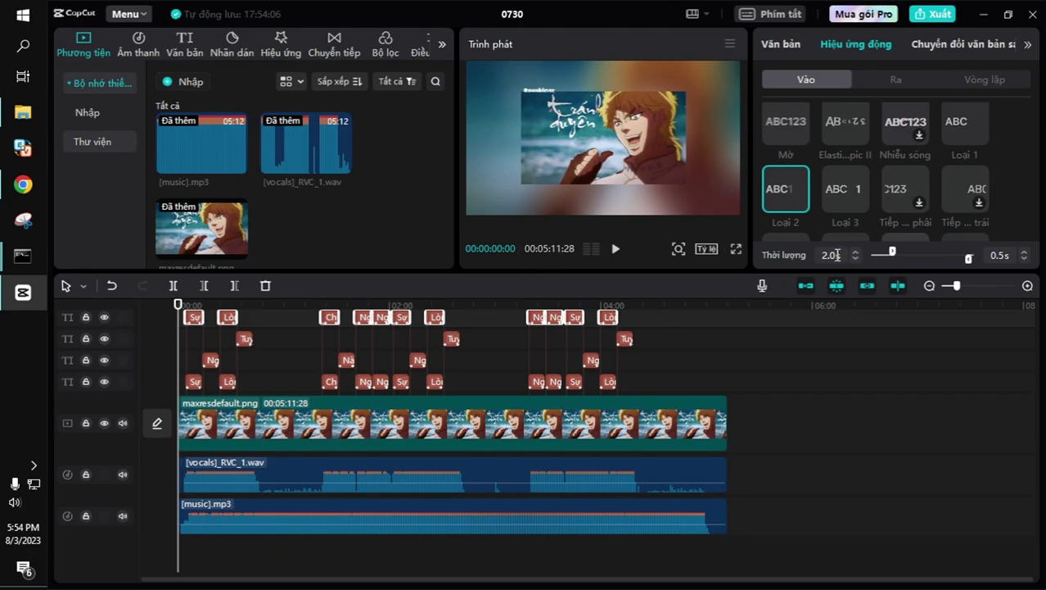
{"action": "key", "text": "space"}
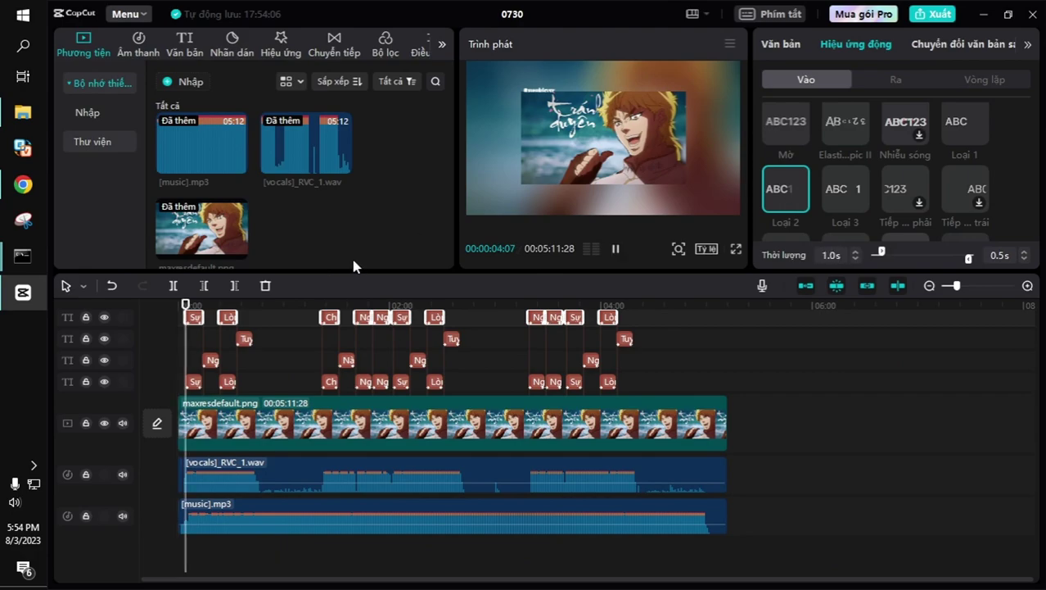
{"action": "key", "text": "space"}
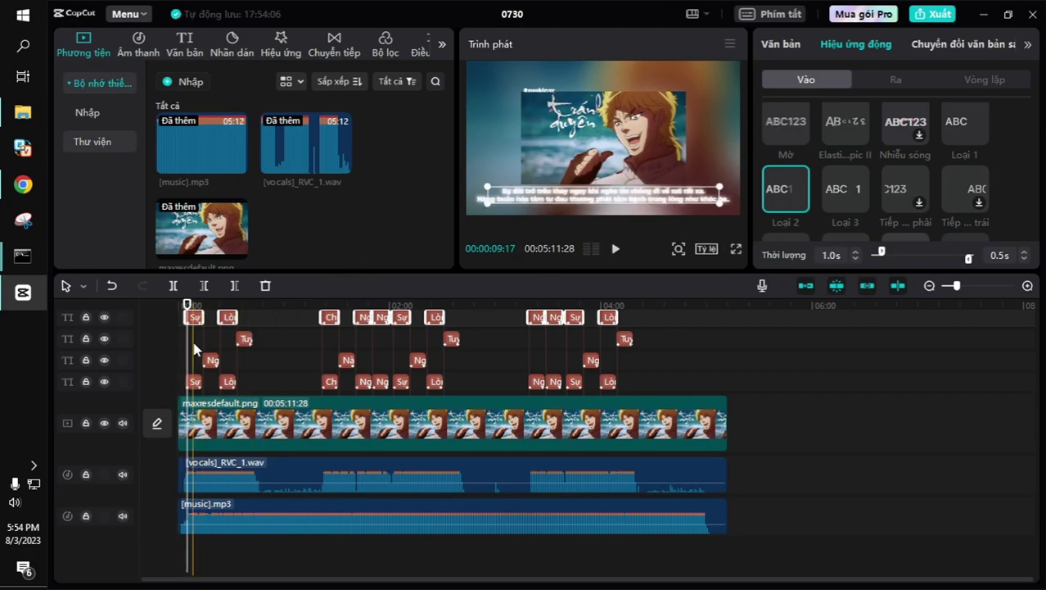
Step: Select the first lyric clip on the lowest text track and hide the three lowest lyric tracks
{"action": "left_click", "coordinate": [185, 307]}
{"action": "left_click", "coordinate": [194, 381]}
{"action": "left_click", "coordinate": [104, 382]}
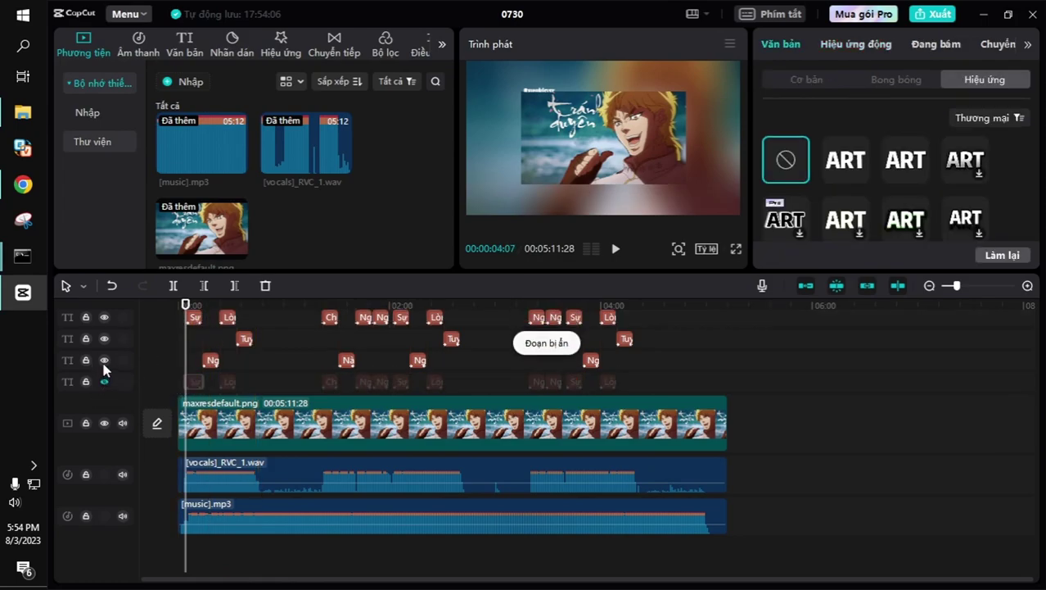
{"action": "left_click", "coordinate": [104, 360]}
{"action": "left_click", "coordinate": [104, 338]}
Step: Play the project from the start in full screen and leave full screen at about 00:17
{"action": "left_click_drag", "start_coordinate": [184, 360], "coordinate": [171, 358]}
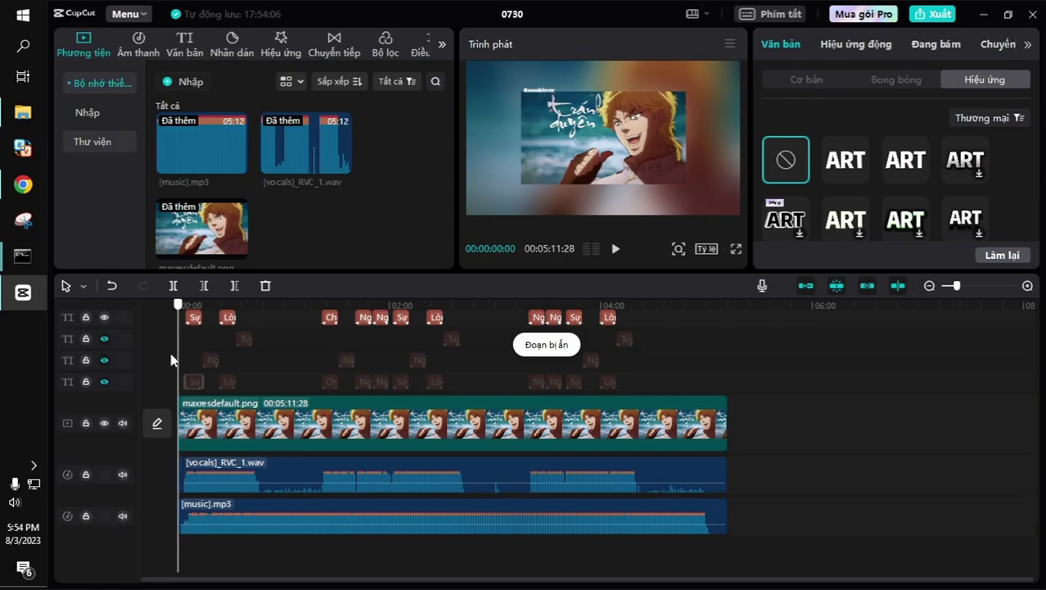
{"action": "left_click", "coordinate": [736, 248]}
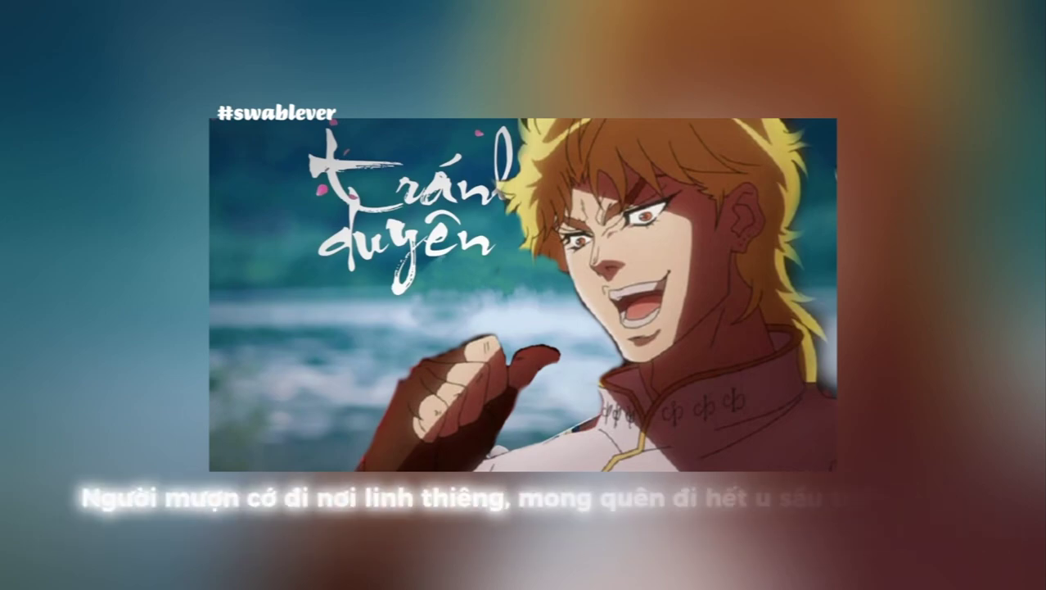
{"action": "mouse_move", "coordinate": [777, 525]}
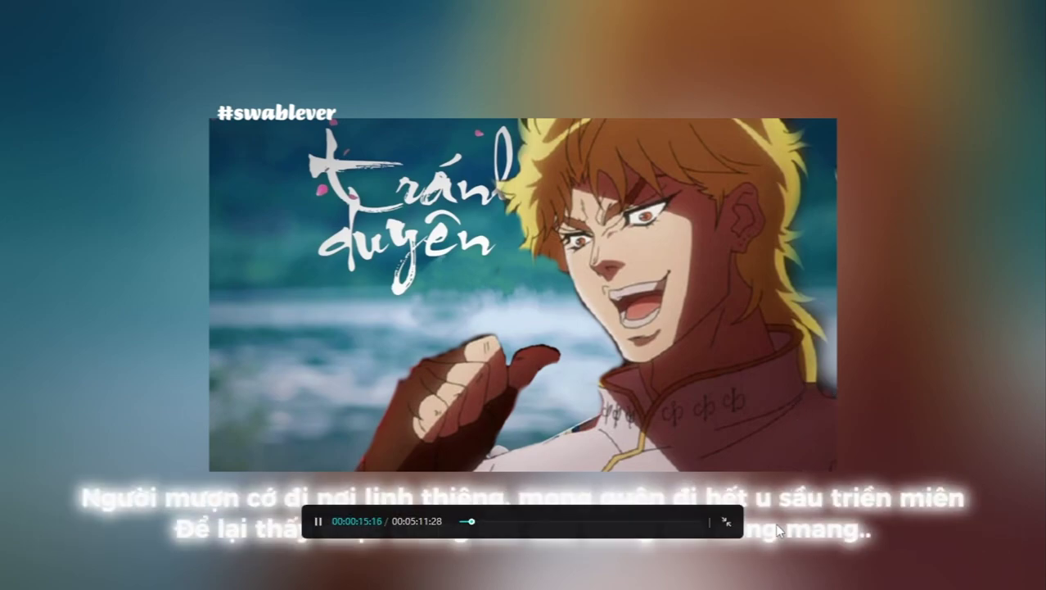
{"action": "left_click", "coordinate": [726, 522]}
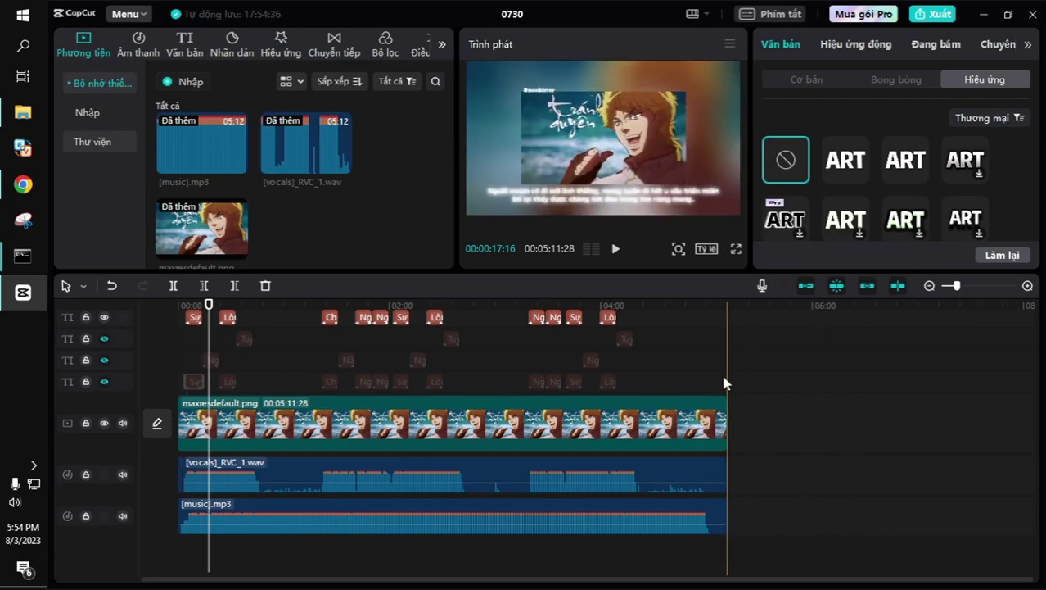
Step: Examine the basic text settings of the selected lyric clip
{"action": "scroll", "coordinate": [719, 370], "scroll_direction": "up", "scroll_amount": 2}
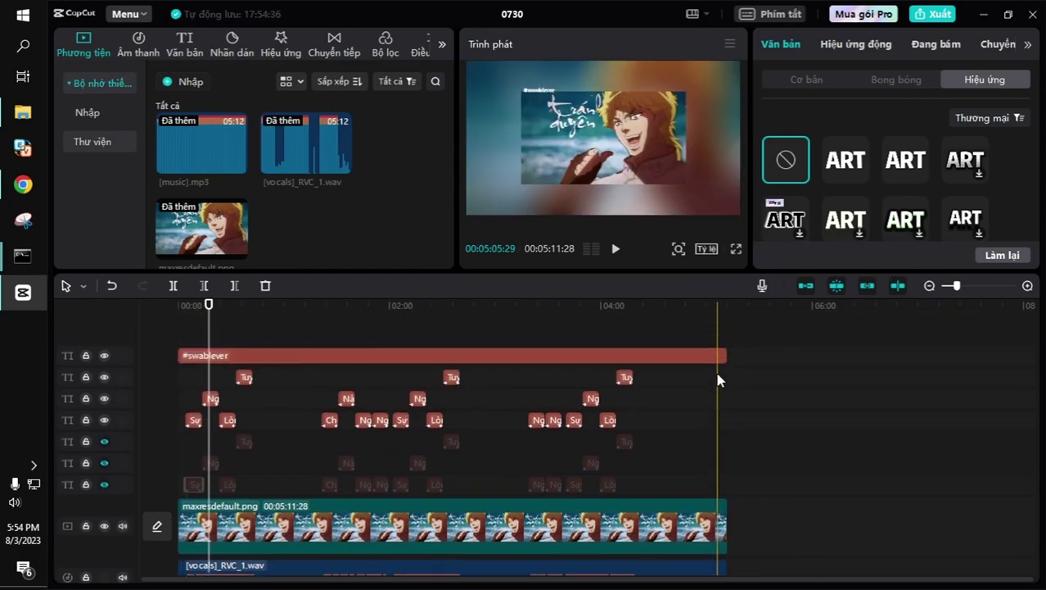
{"action": "left_click", "coordinate": [807, 79]}
{"action": "scroll", "coordinate": [930, 215], "scroll_direction": "down", "scroll_amount": 10}
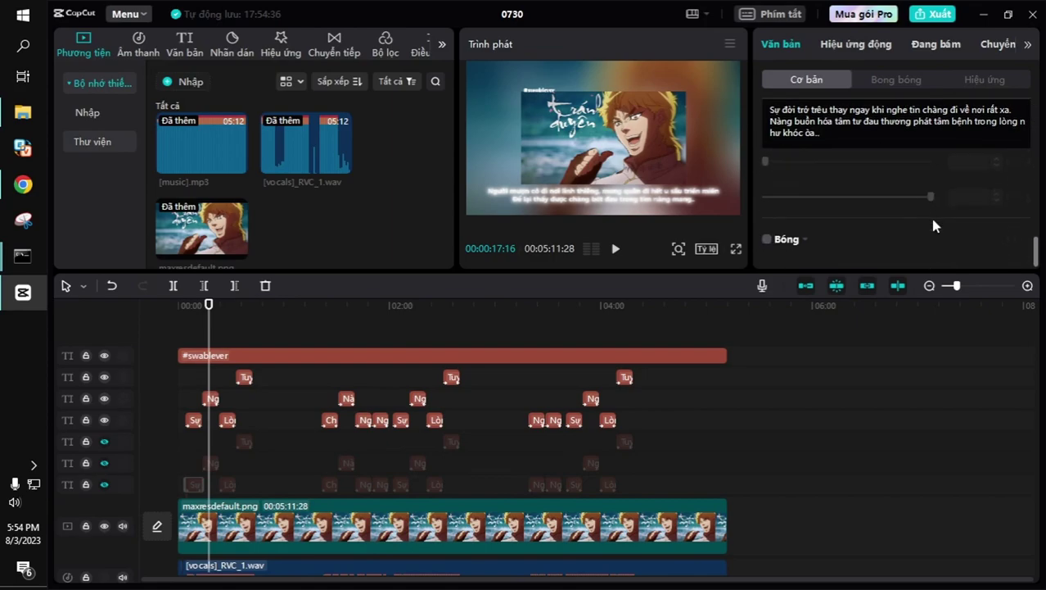
Step: Review the export settings with audio export off and video export on, check the resolution choices, and cancel the export
{"action": "left_click", "coordinate": [924, 16]}
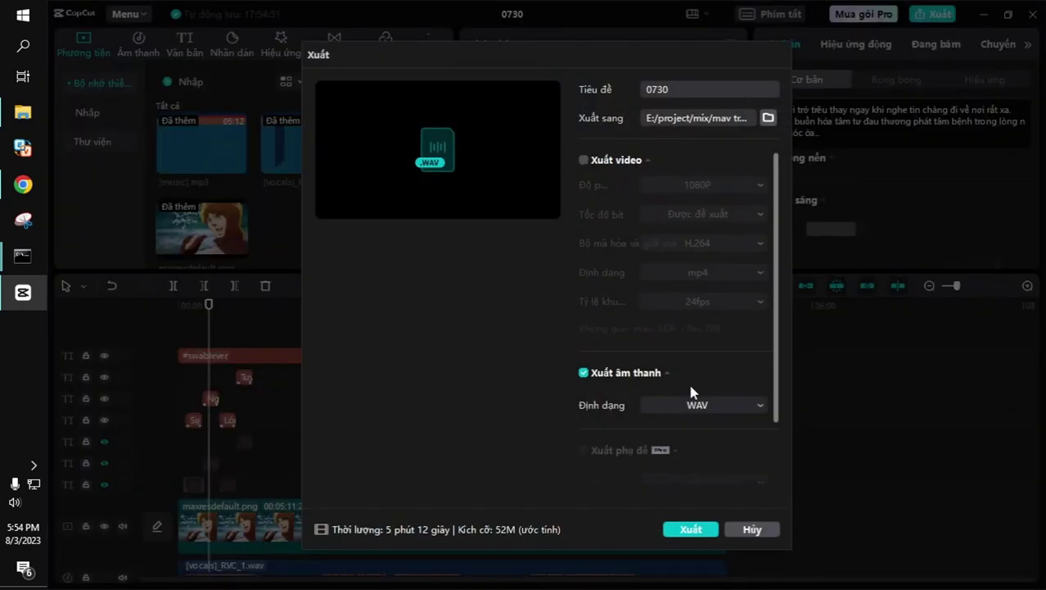
{"action": "left_click", "coordinate": [584, 373]}
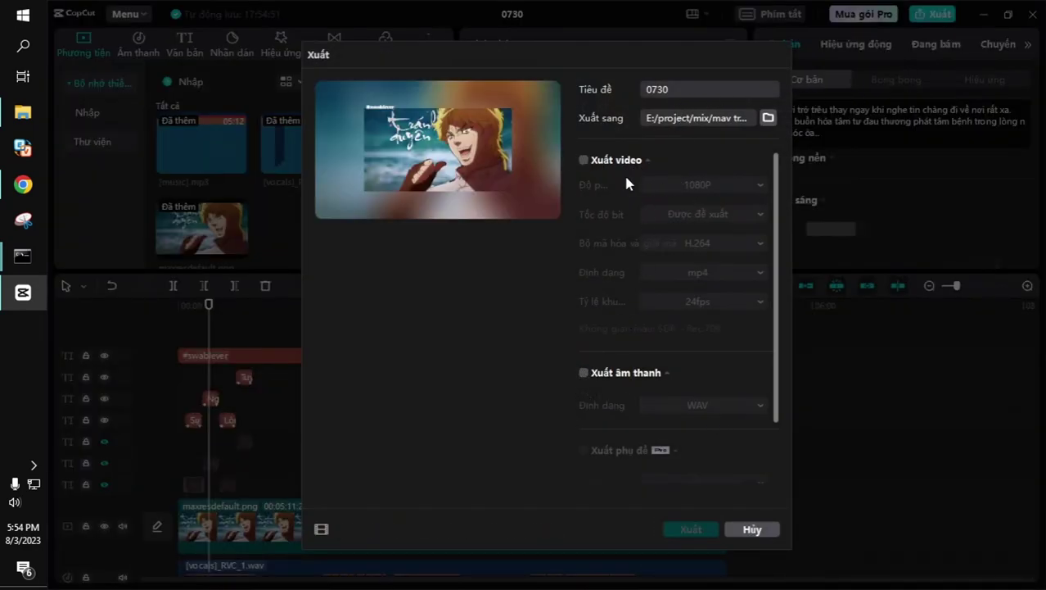
{"action": "left_click", "coordinate": [584, 160]}
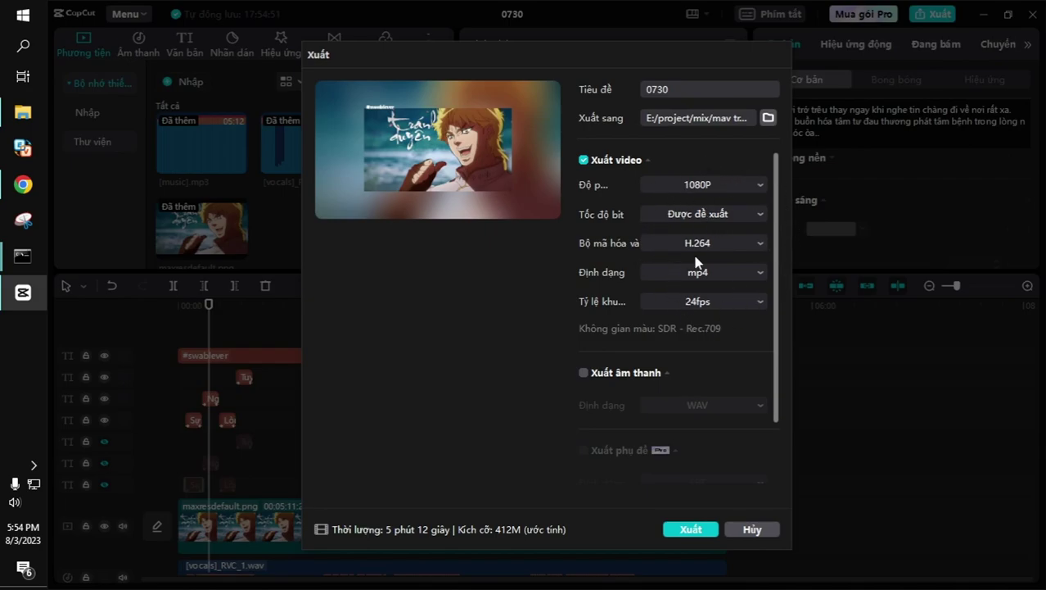
{"action": "left_click", "coordinate": [731, 189]}
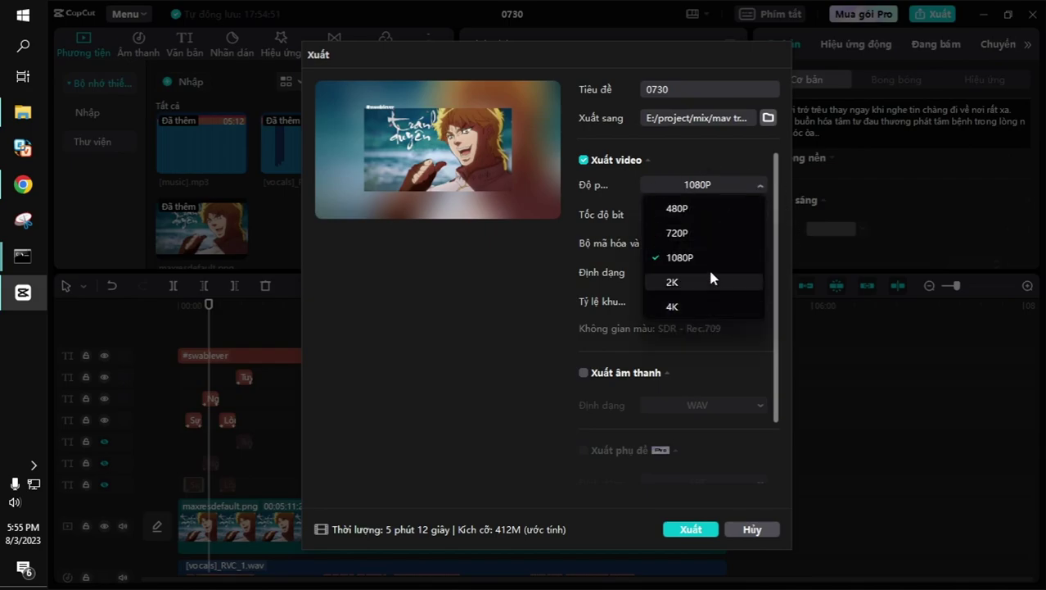
{"action": "left_click", "coordinate": [702, 188]}
{"action": "left_click", "coordinate": [754, 529]}
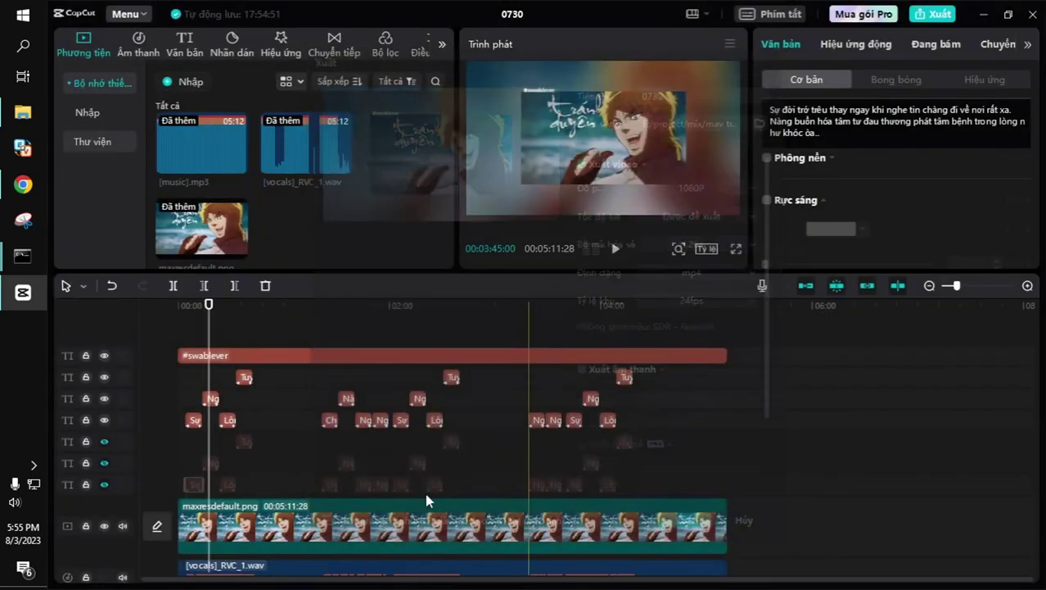
{"action": "mouse_move", "coordinate": [23, 254]}
{"action": "left_click", "coordinate": [145, 305]}
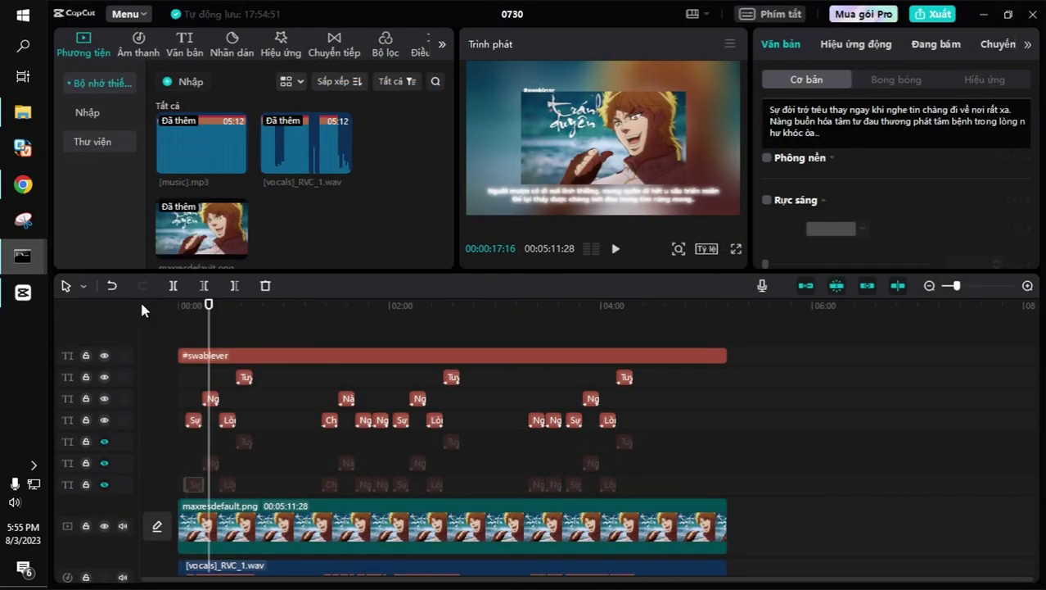
{"action": "left_click", "coordinate": [867, 40]}
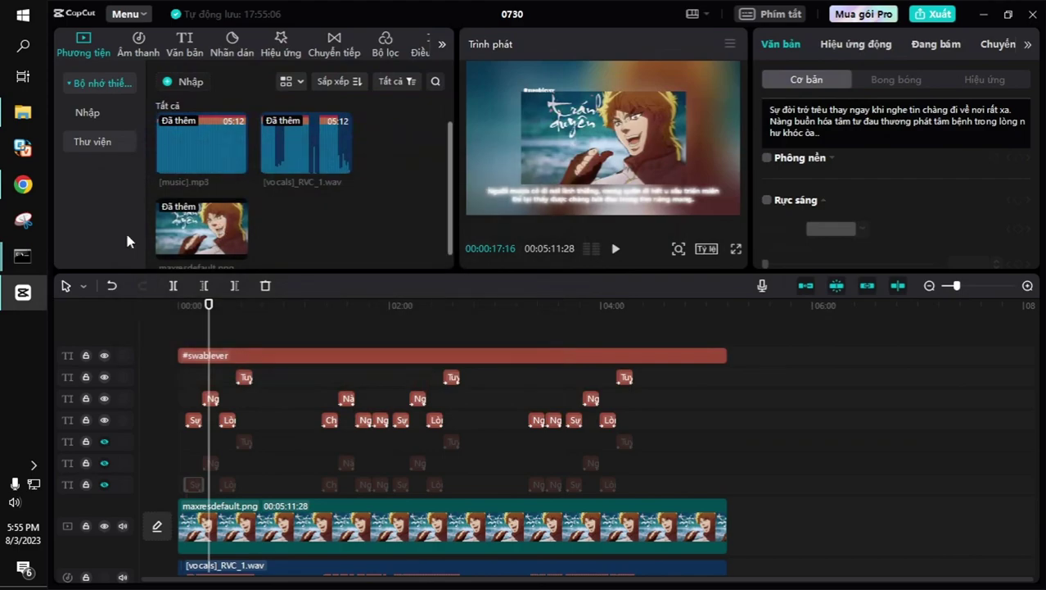
Step: Switch to Chrome, load discord.com/app in a new tab and open the AI HUB server's voice-models channel
{"action": "left_click", "coordinate": [23, 185]}
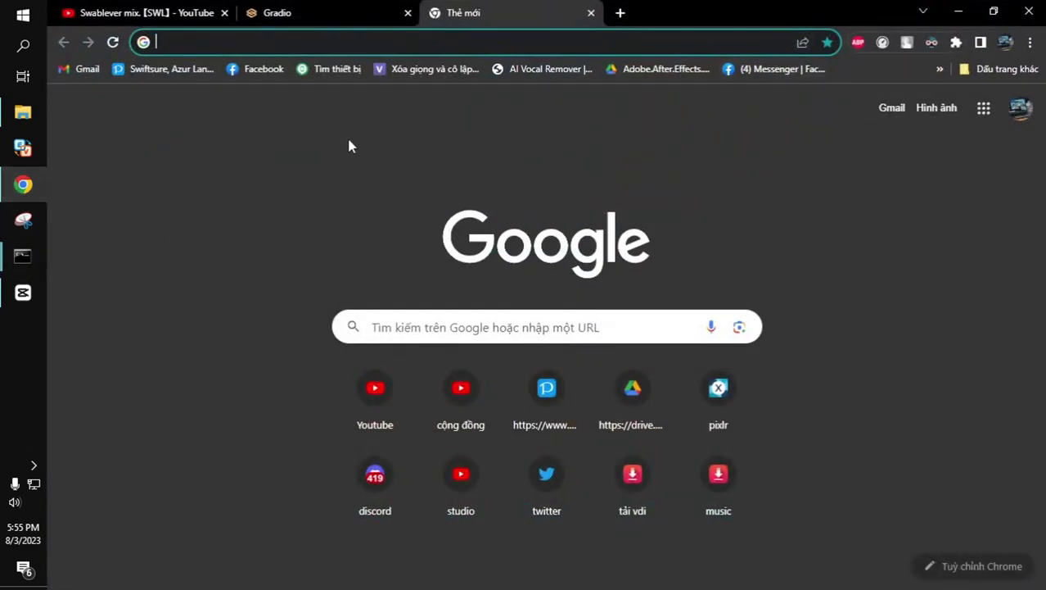
{"action": "type", "text": "d"}
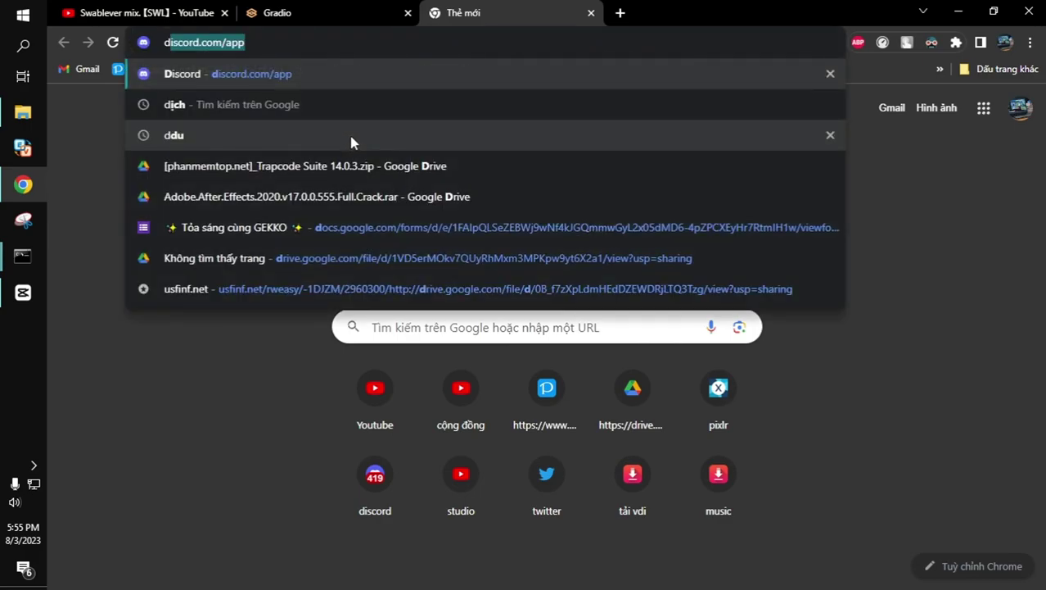
{"action": "key", "text": "Return"}
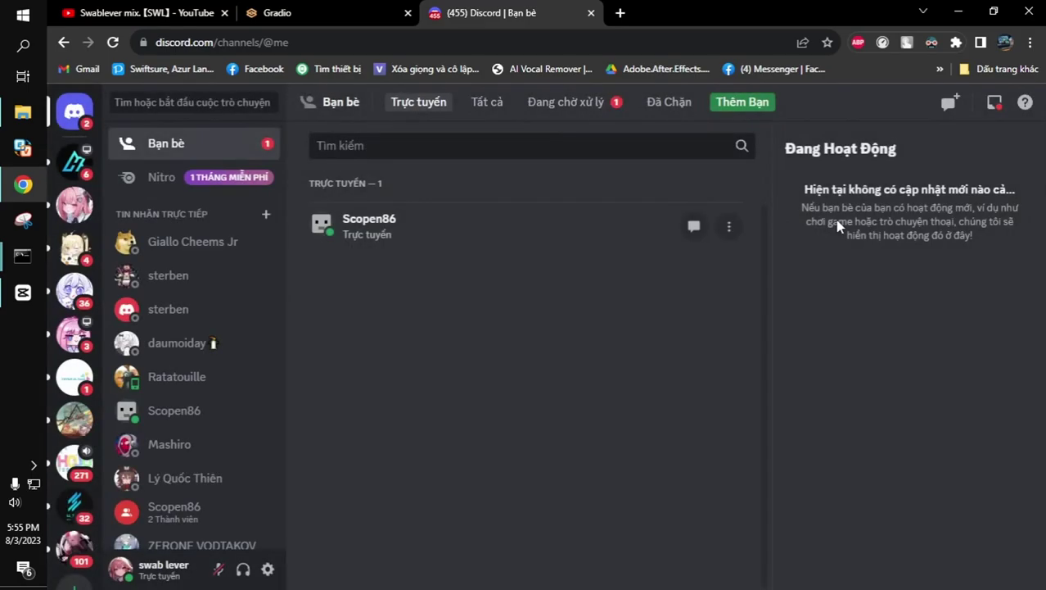
{"action": "left_click", "coordinate": [88, 176]}
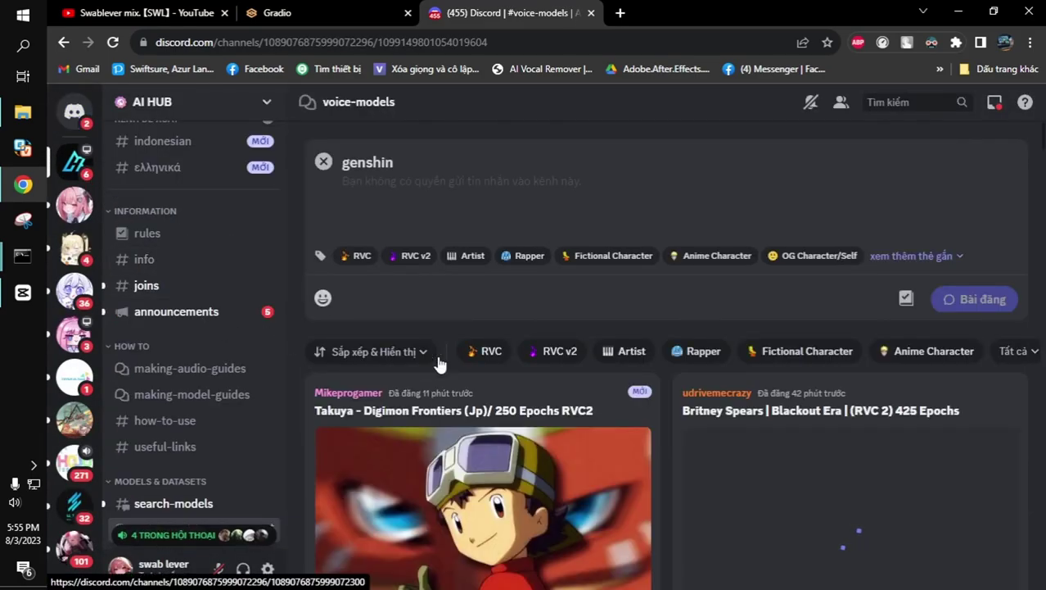
Step: Browse the posts in the voice-models channel and search them for "genshin"
{"action": "scroll", "coordinate": [467, 361], "scroll_direction": "down", "scroll_amount": 1}
{"action": "scroll", "coordinate": [506, 361], "scroll_direction": "down", "scroll_amount": 10}
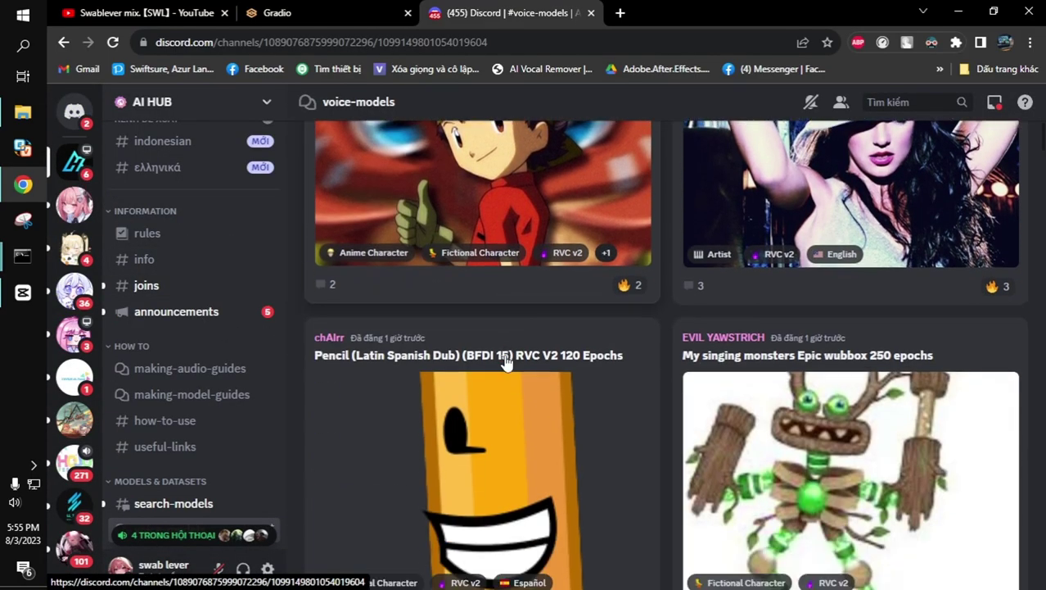
{"action": "scroll", "coordinate": [525, 344], "scroll_direction": "down", "scroll_amount": 10}
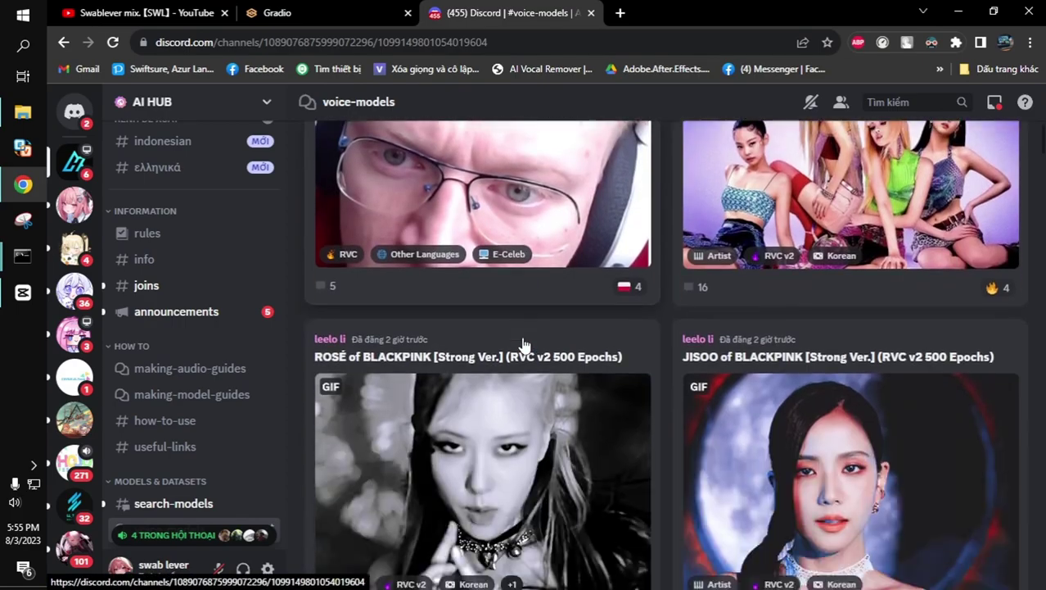
{"action": "scroll", "coordinate": [528, 340], "scroll_direction": "up", "scroll_amount": 20}
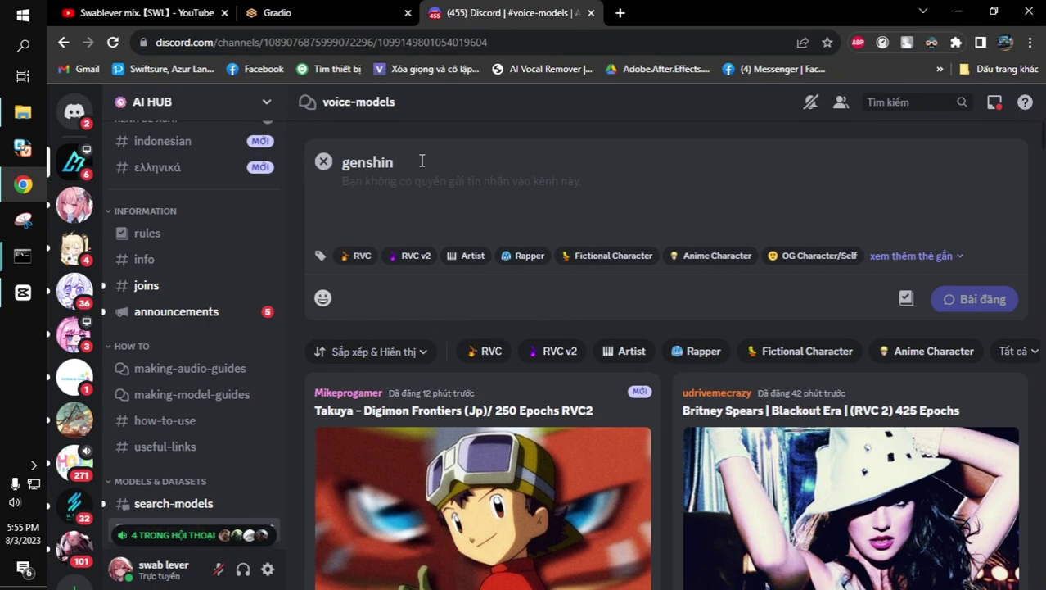
{"action": "left_click", "coordinate": [324, 161]}
{"action": "type", "text": "genshin"}
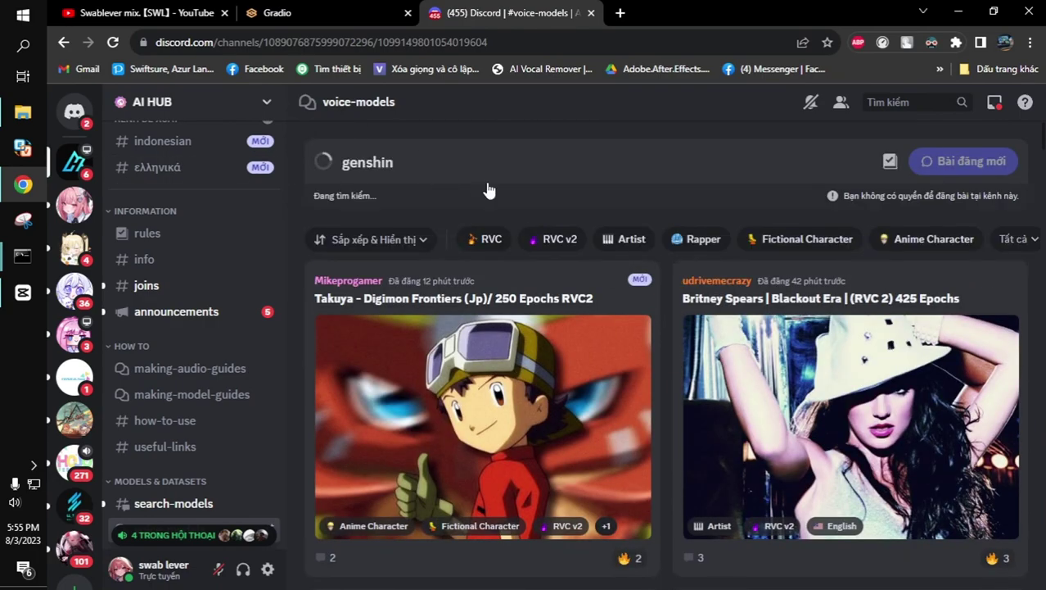
{"action": "scroll", "coordinate": [532, 268], "scroll_direction": "down", "scroll_amount": 3}
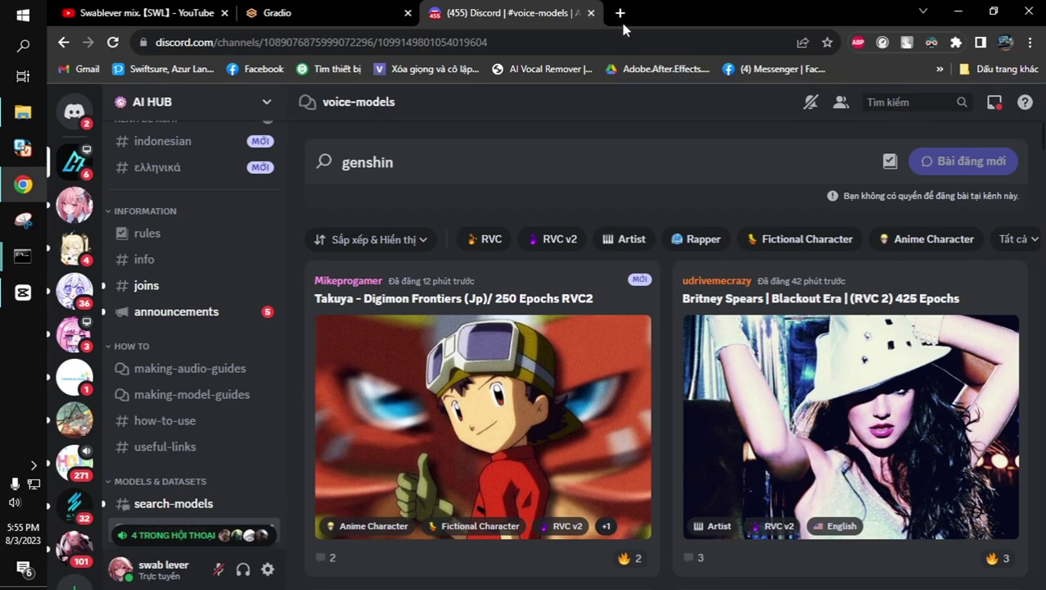
Step: Close the Discord and Gradio browser tabs and switch to the Downloads folder in File Explorer
{"action": "left_click", "coordinate": [592, 13]}
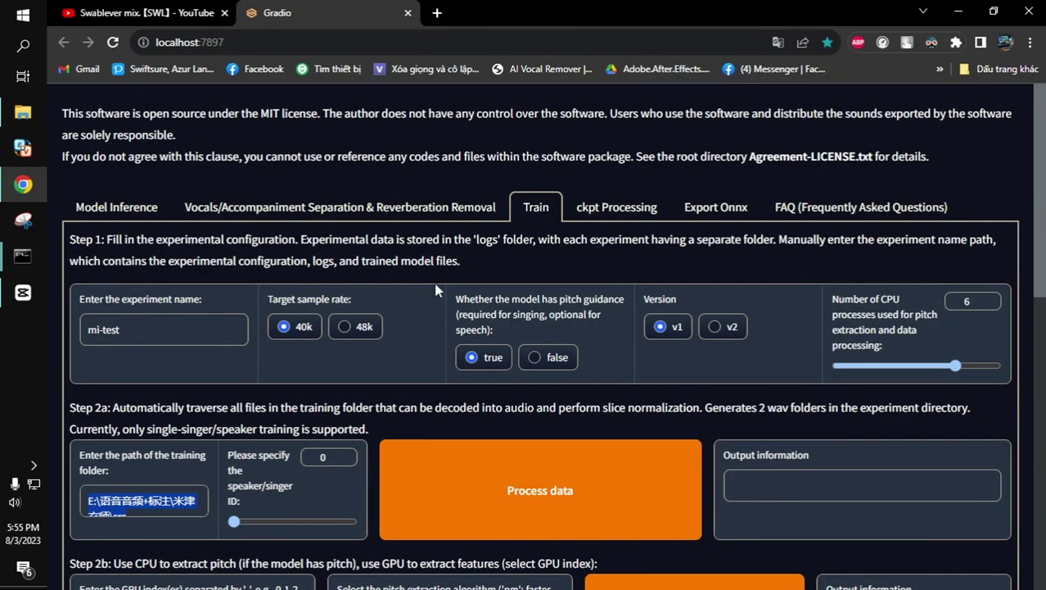
{"action": "left_click", "coordinate": [407, 15]}
{"action": "left_click", "coordinate": [23, 112]}
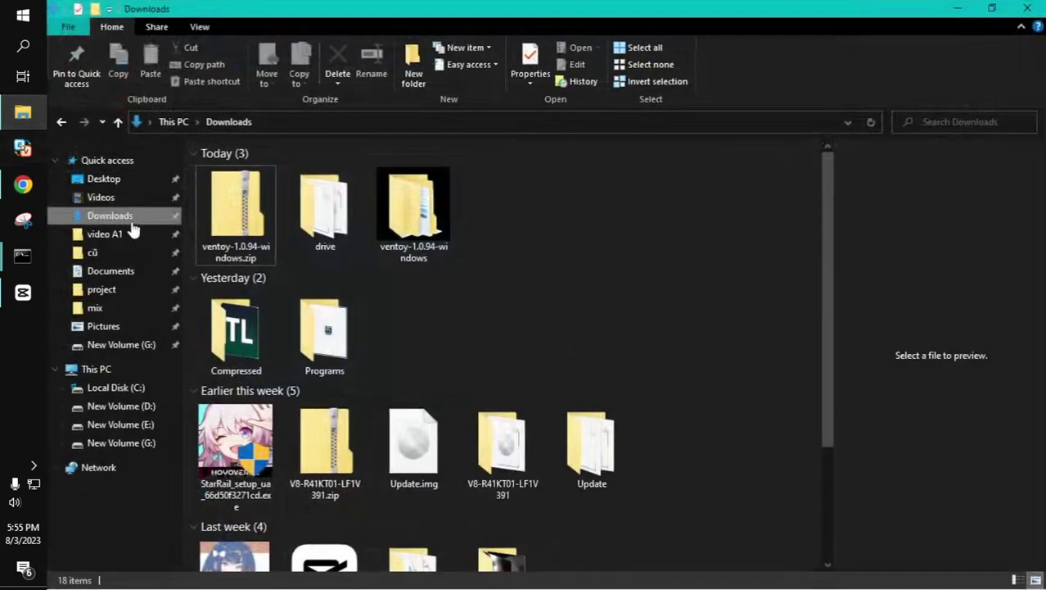